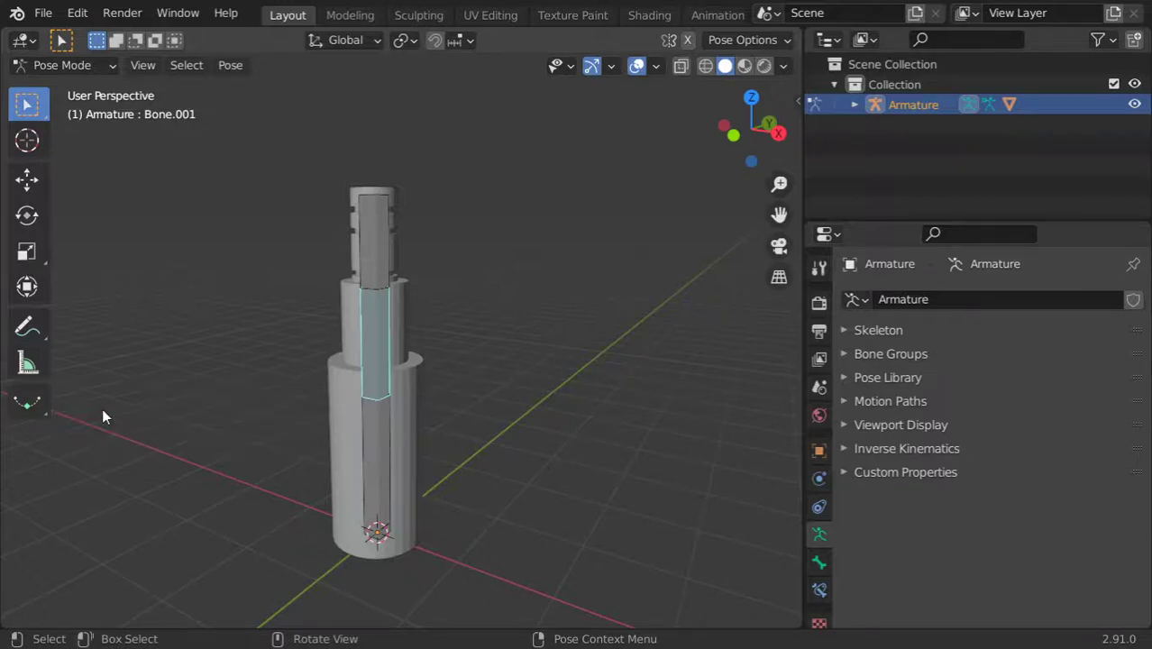
- Test-rotate the middle, lowest and top bones, cancelling each rotation
click(455, 347)
mouse_move(483, 357)
middle_down()
mouse_move(338, 373)
mouse_move(358, 365)
mouse_move(338, 405)
middle_up()
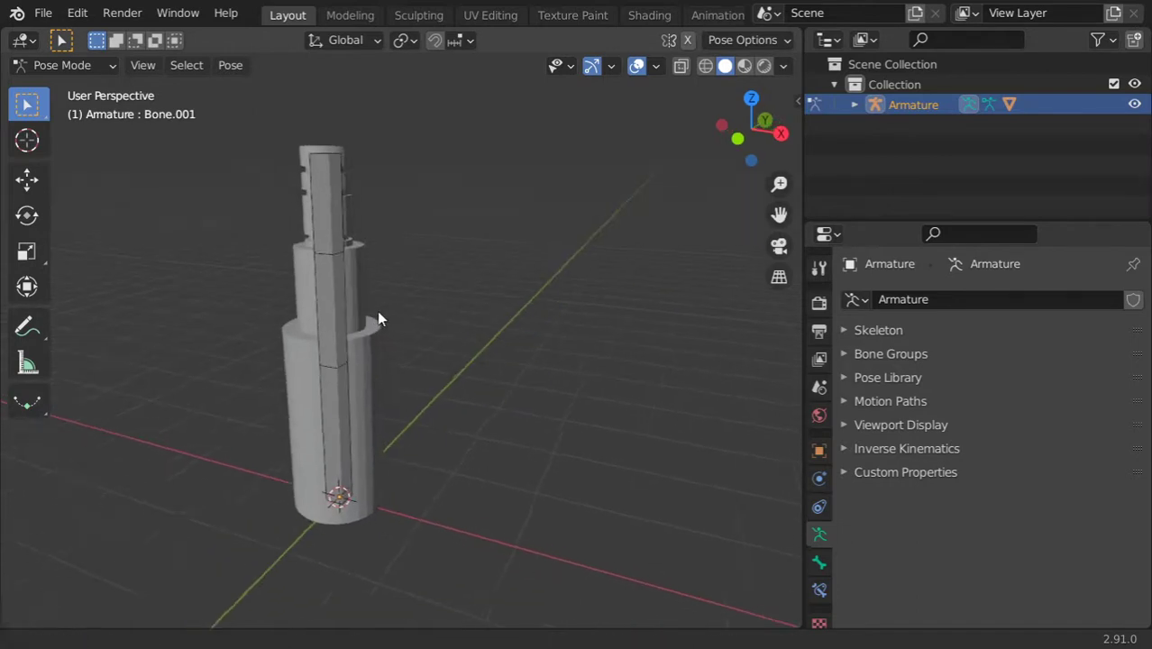
click(336, 335)
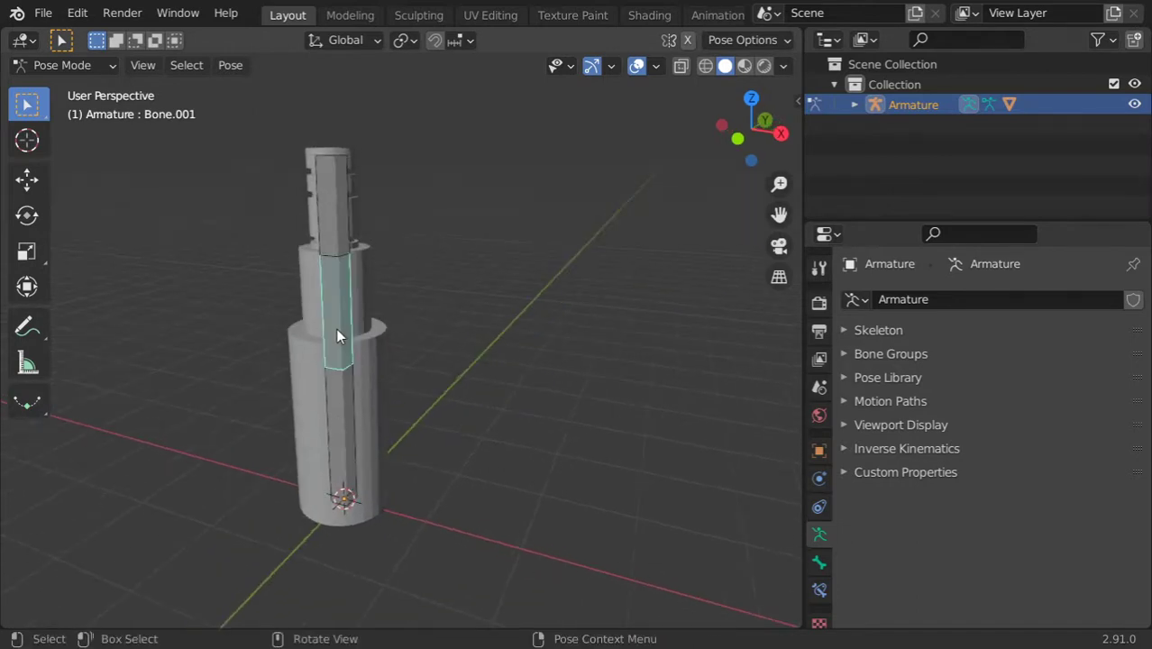
key(r)
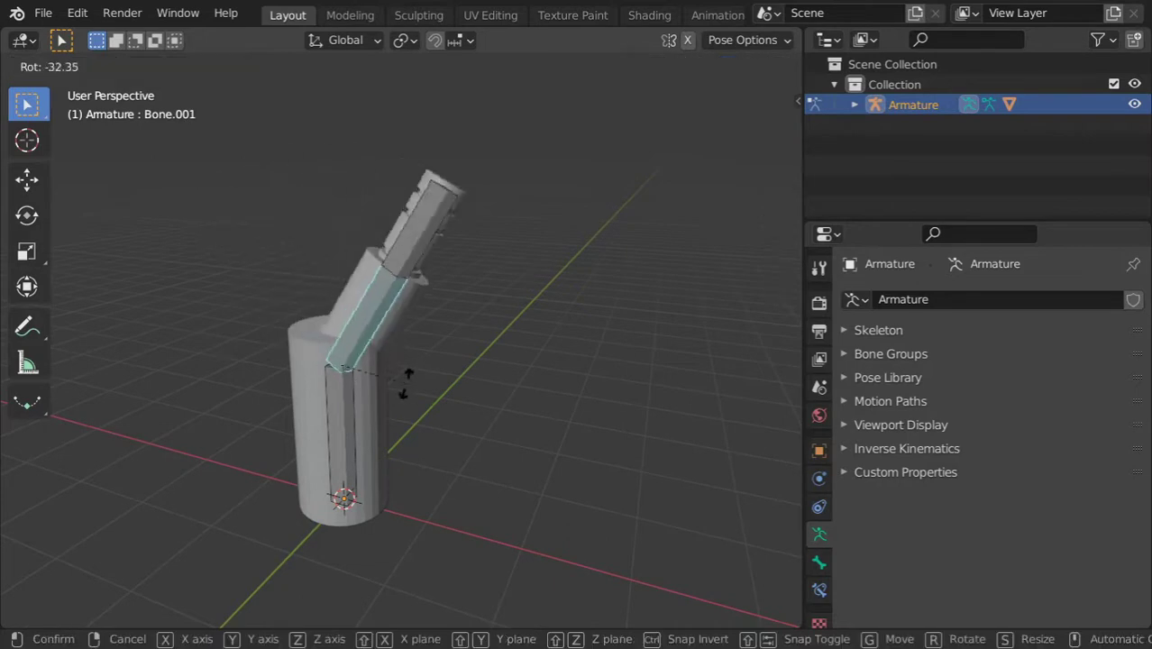
key(Escape)
click(370, 394)
key(r)
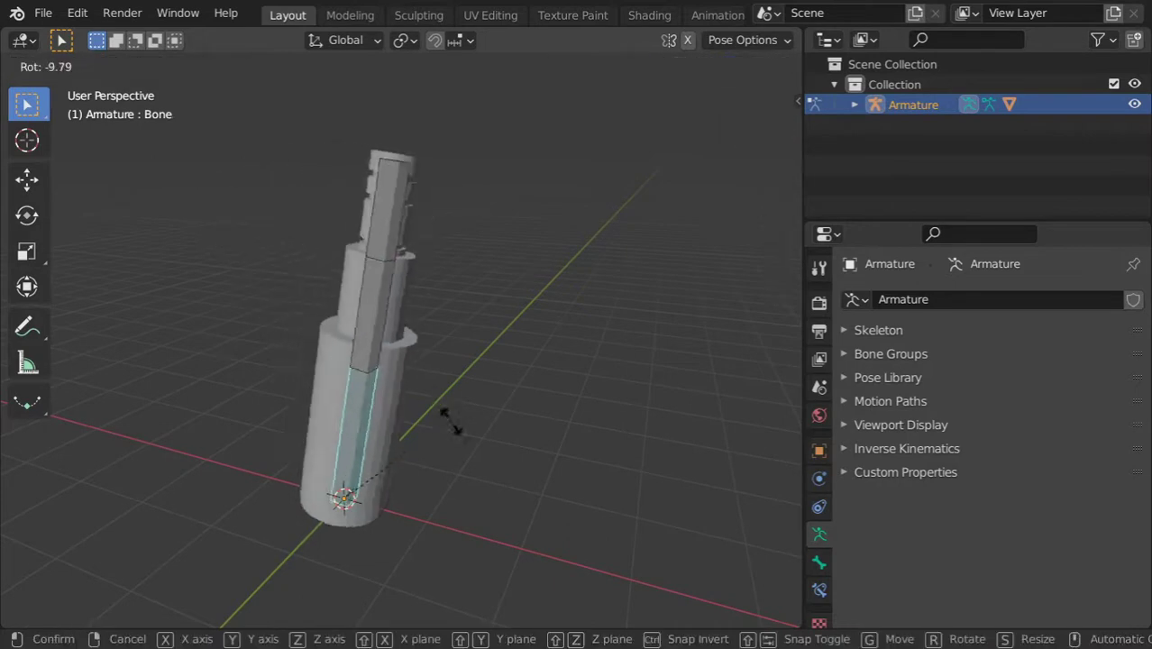
key(Escape)
click(346, 224)
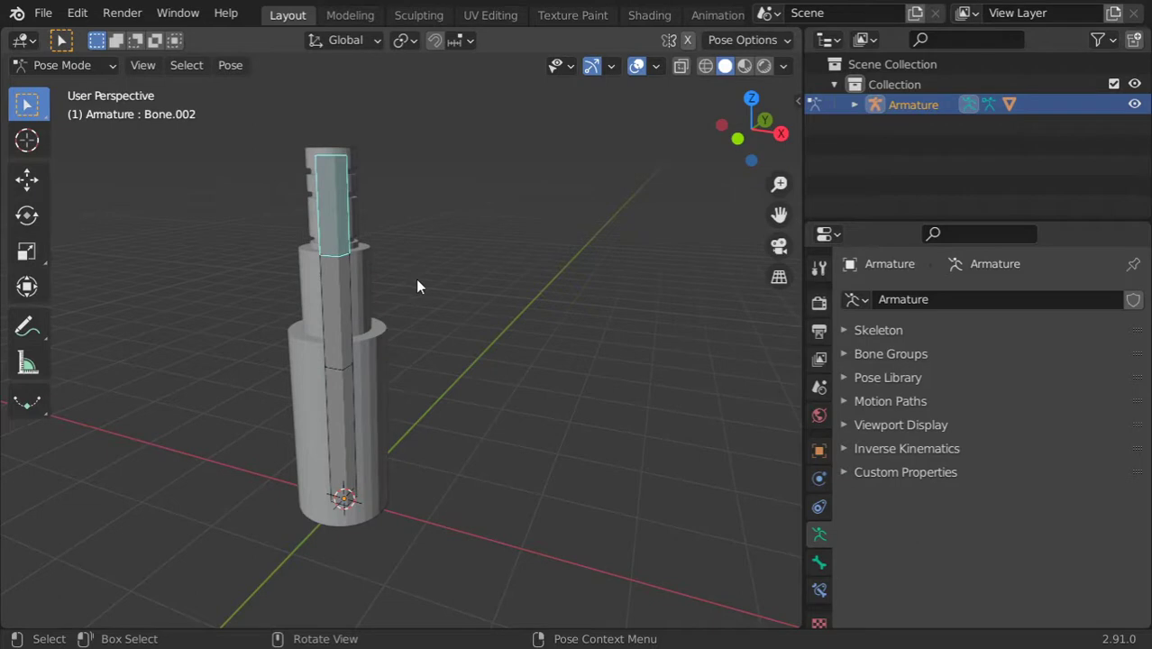
key(r)
key(z)
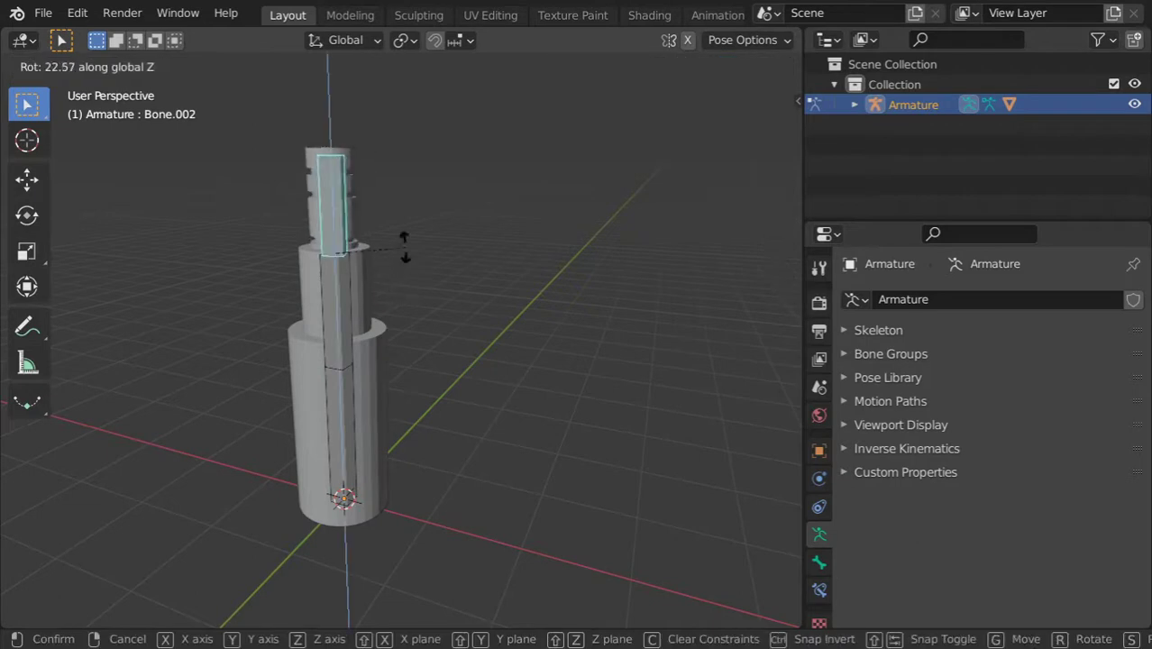
key(Escape)
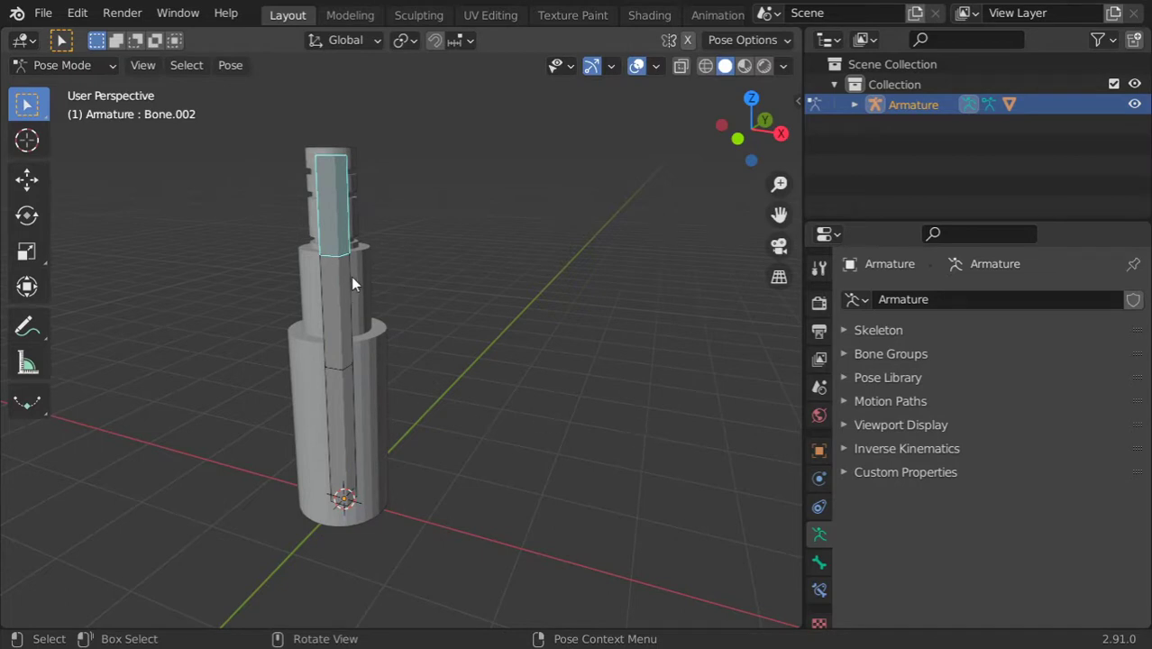
- Test-rotate the top bone freely and about Y, X, local Z and global Z, cancelling each
key(r)
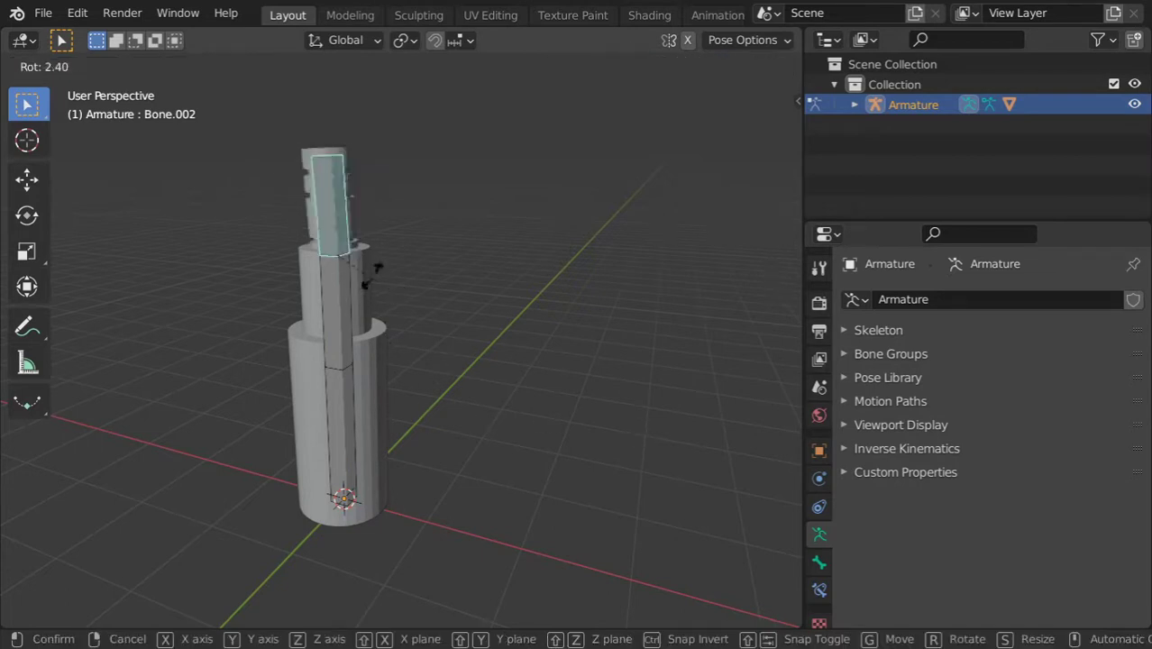
key(Escape)
key(r)
key(y)
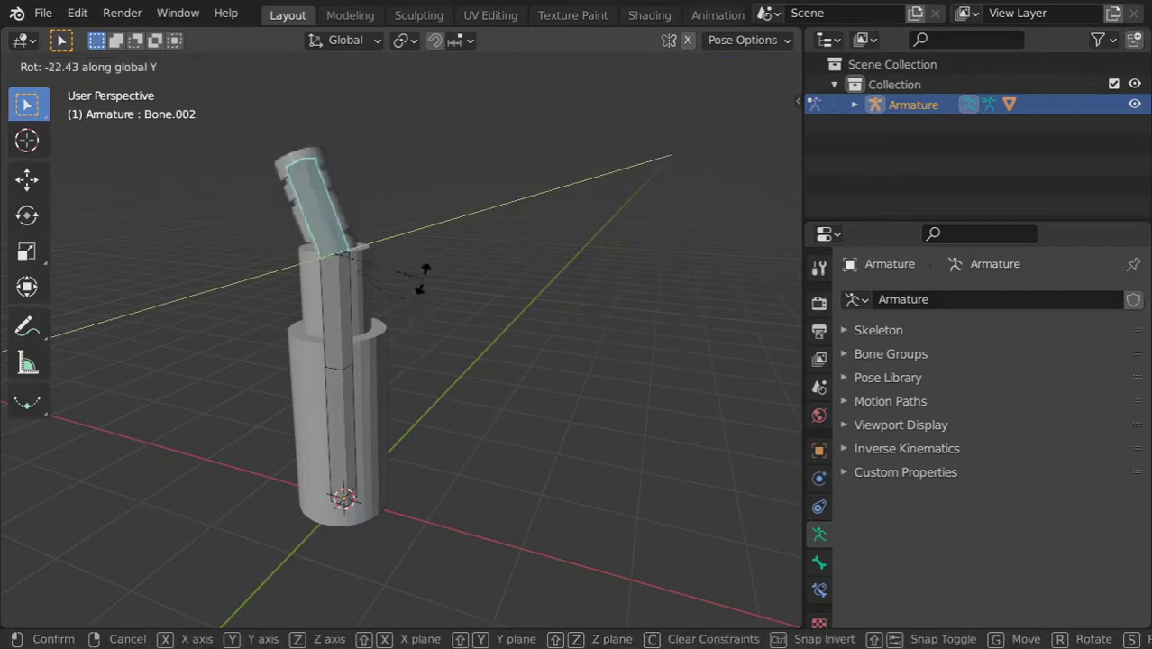
key(Escape)
key(r)
key(x)
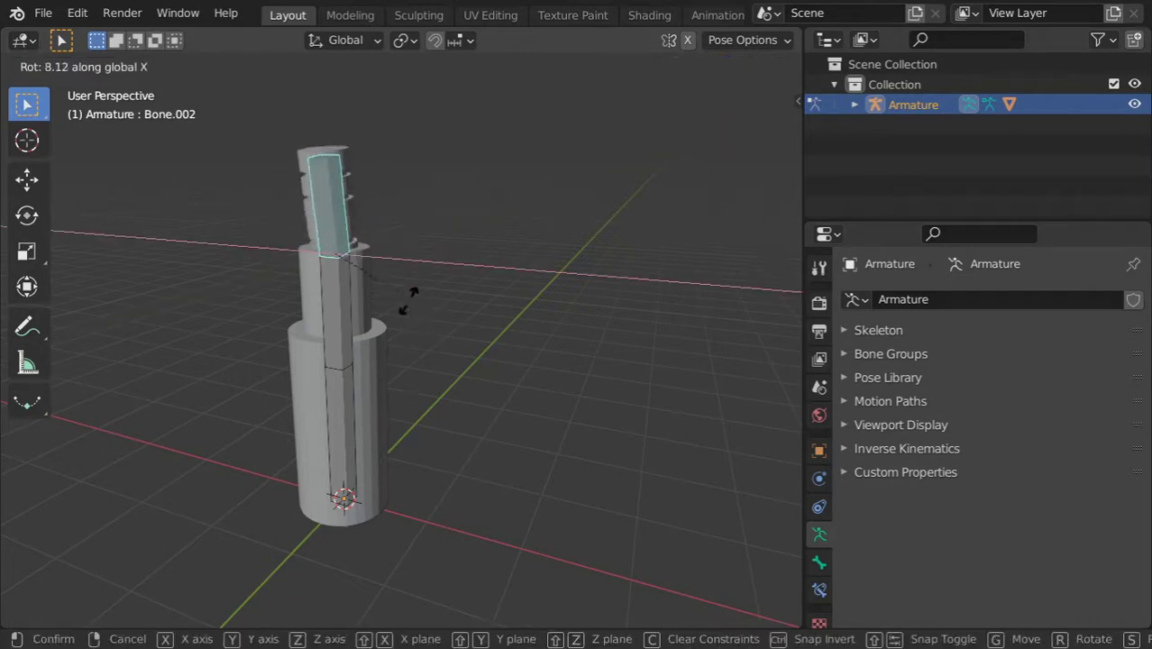
key(Escape)
key(r)
key(z)
key(z)
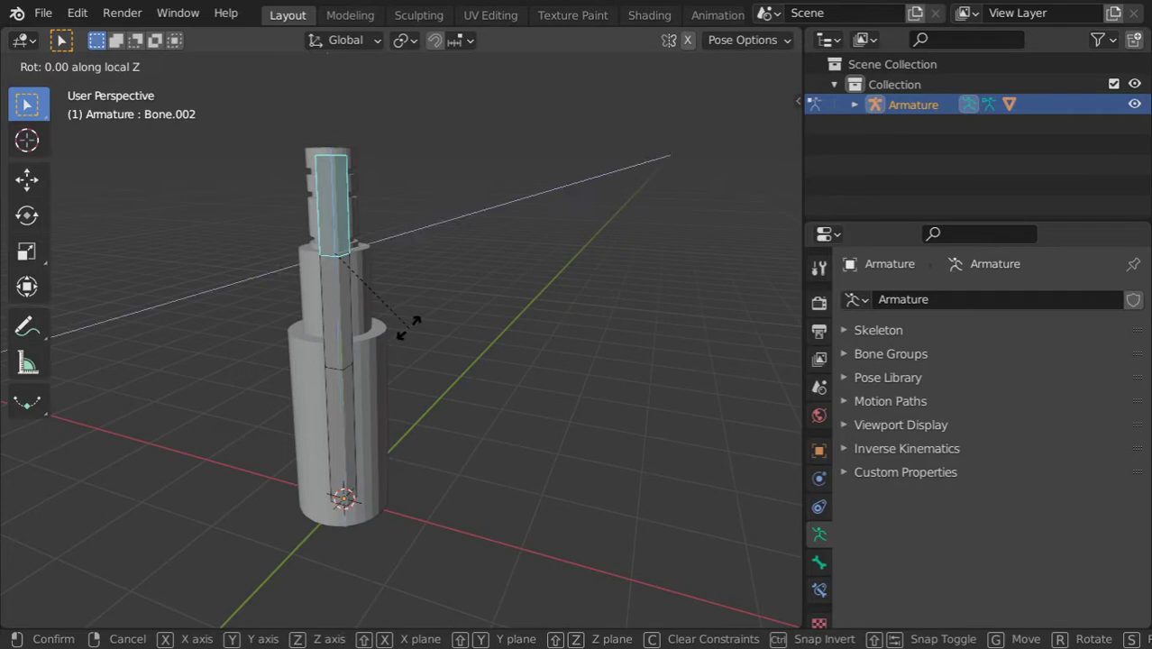
key(Escape)
key(r)
key(z)
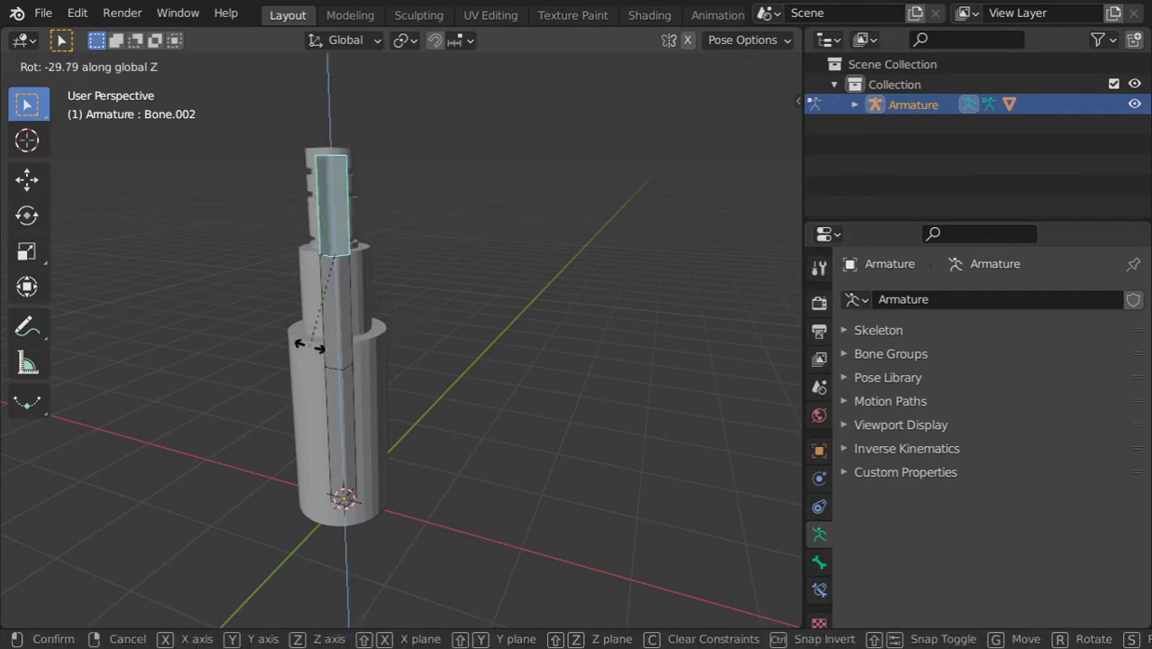
key(Escape)
- From a higher view, test a Z rotation of the top bone, toggle edit mode and select the middle bone
mouse_move(453, 199)
middle_down()
mouse_move(423, 295)
mouse_move(334, 233)
mouse_move(443, 300)
middle_up()
scroll(349, 212, up, 3)
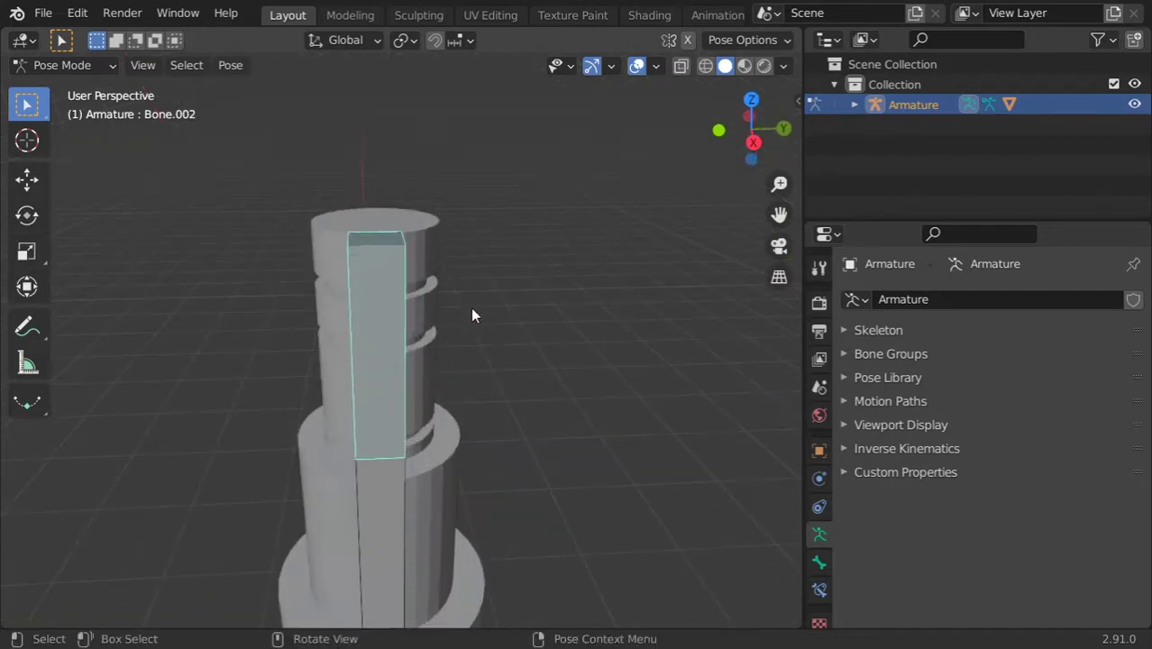
key(r)
key(z)
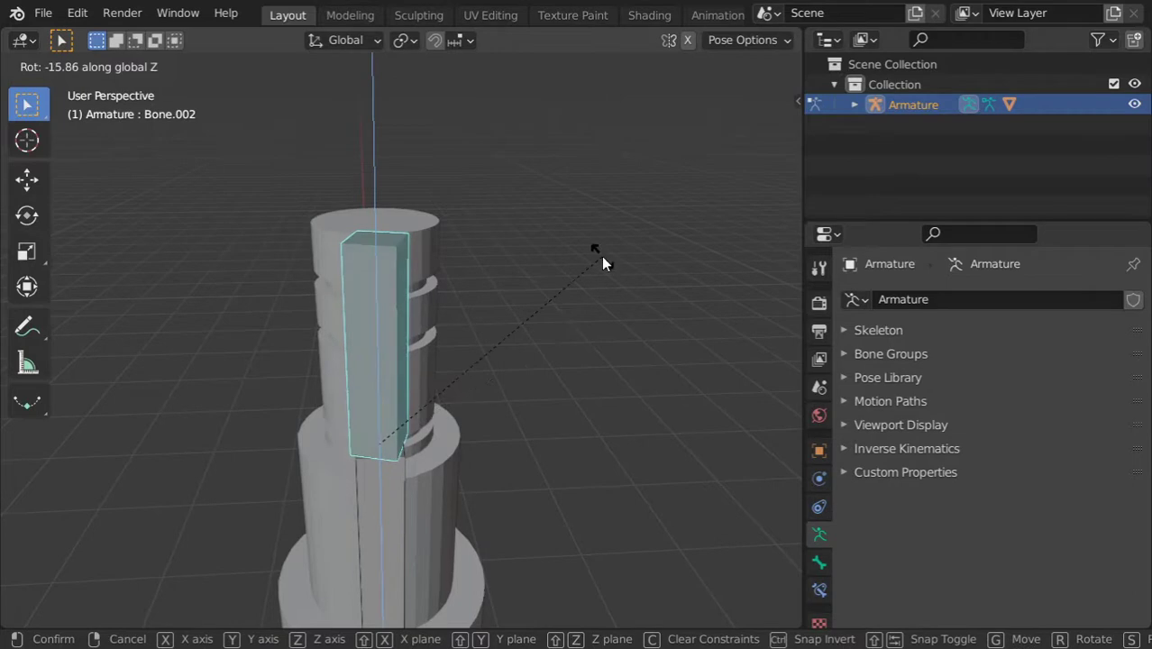
key(Escape)
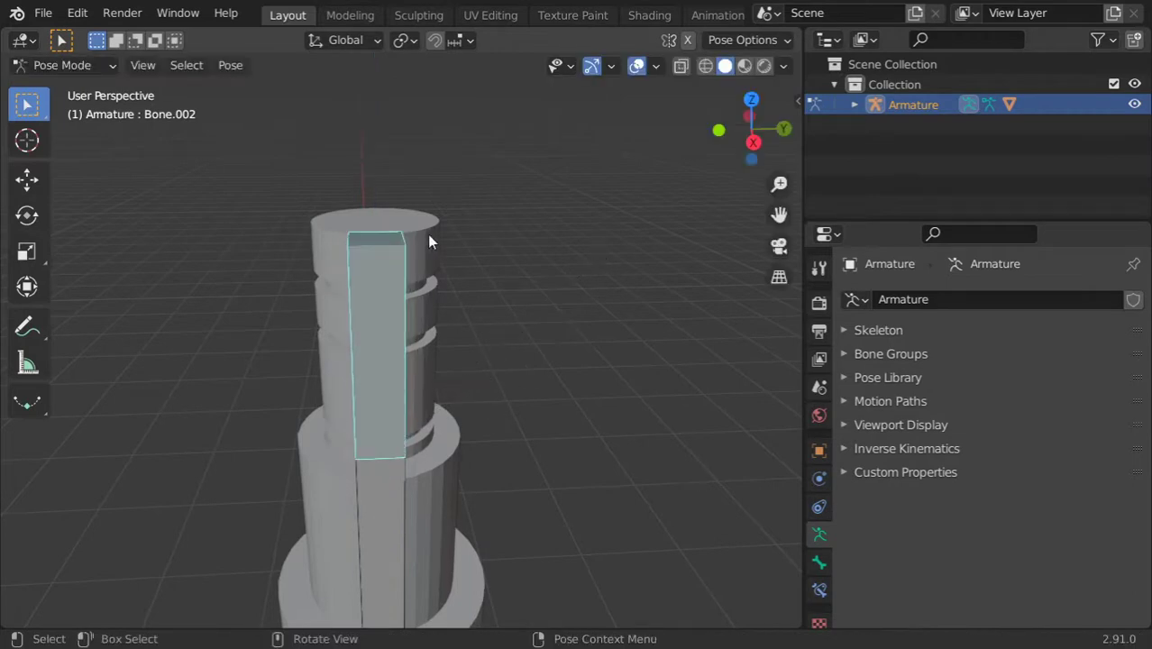
key(Tab)
key(Tab)
key(Tab)
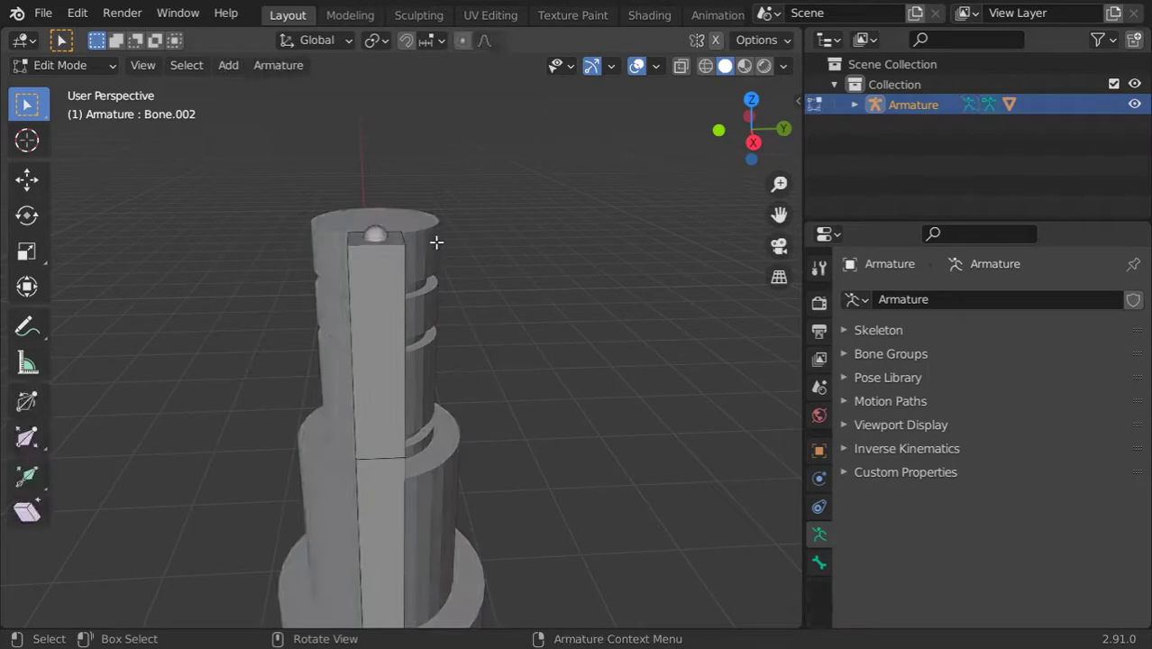
key(Tab)
scroll(438, 261, down, 3)
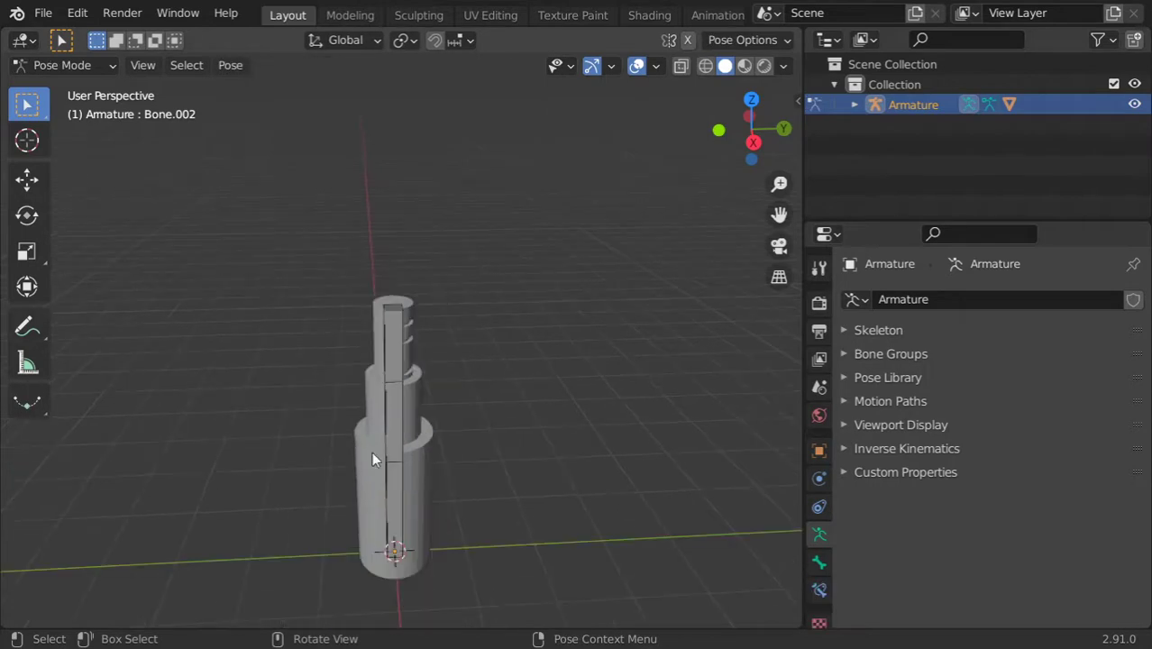
click(392, 424)
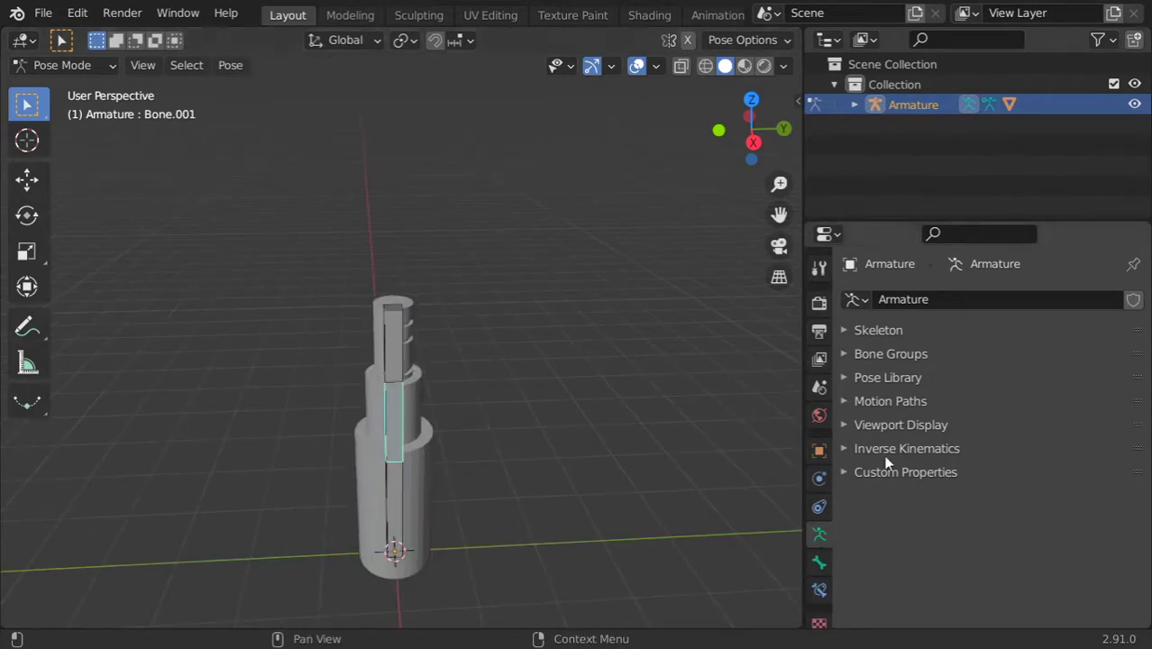
- In Viewport Display, test the bone Names and Axes toggles and keep Global transform orientation
click(883, 427)
click(958, 479)
click(958, 478)
click(960, 499)
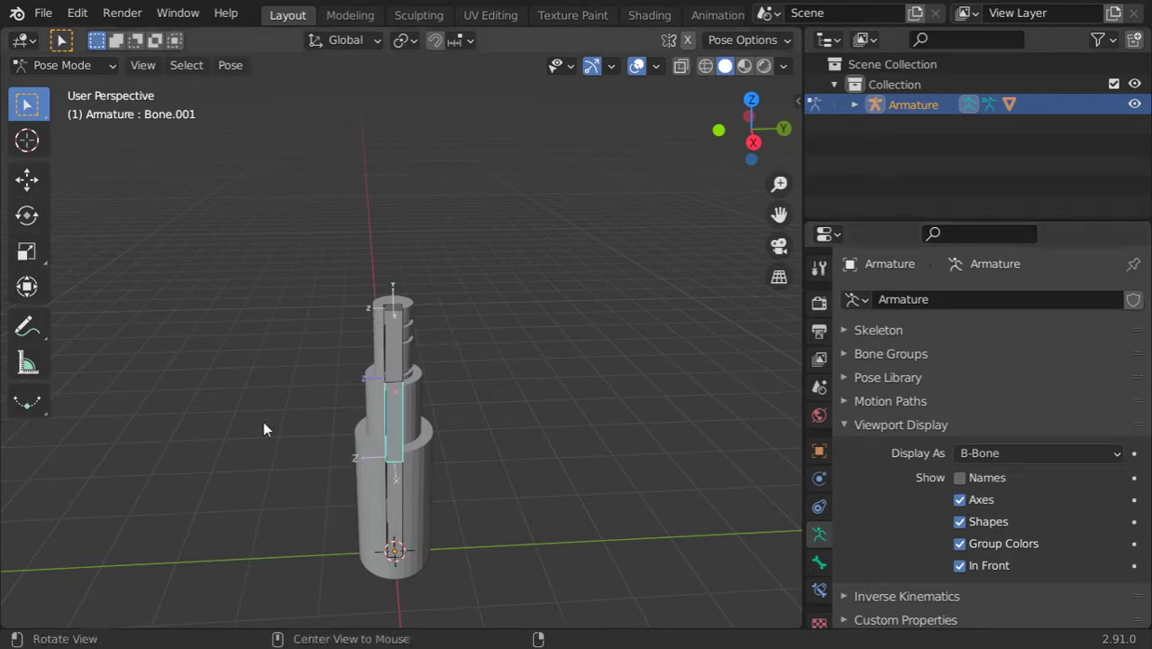
middle_drag(263, 421, 525, 430)
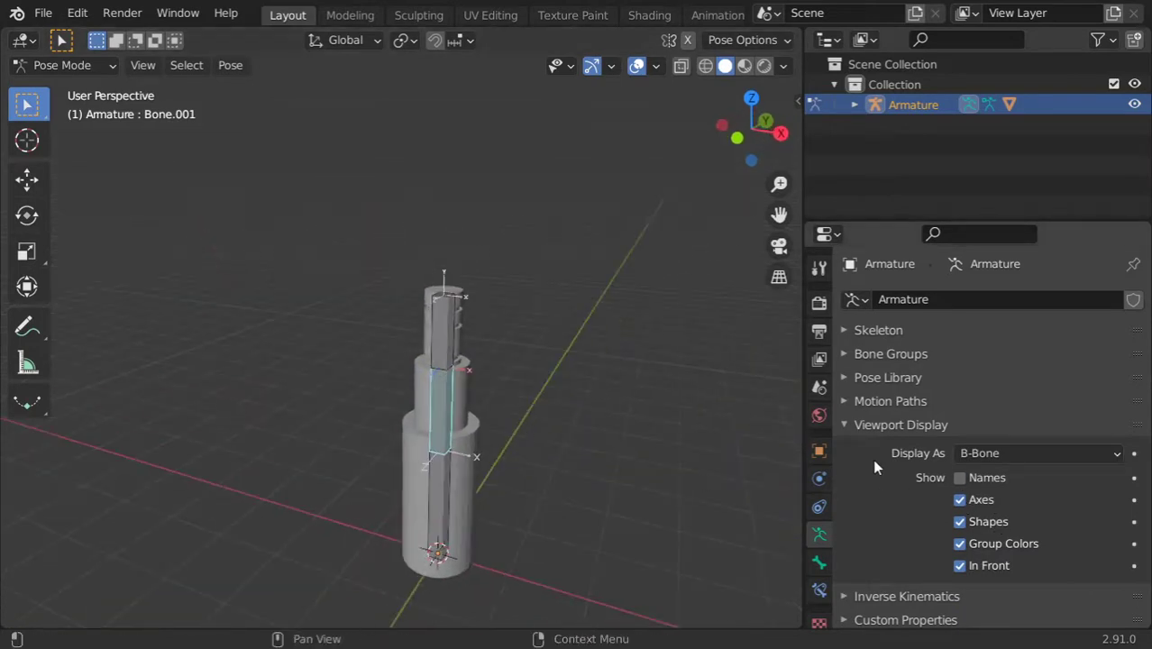
click(371, 45)
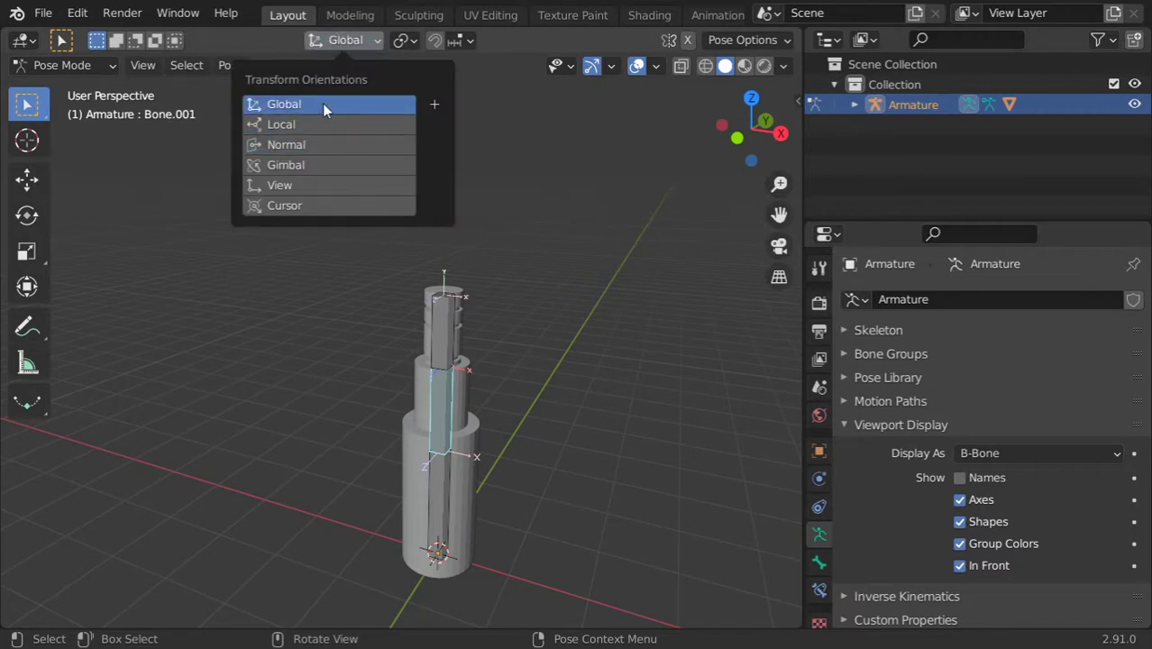
click(324, 107)
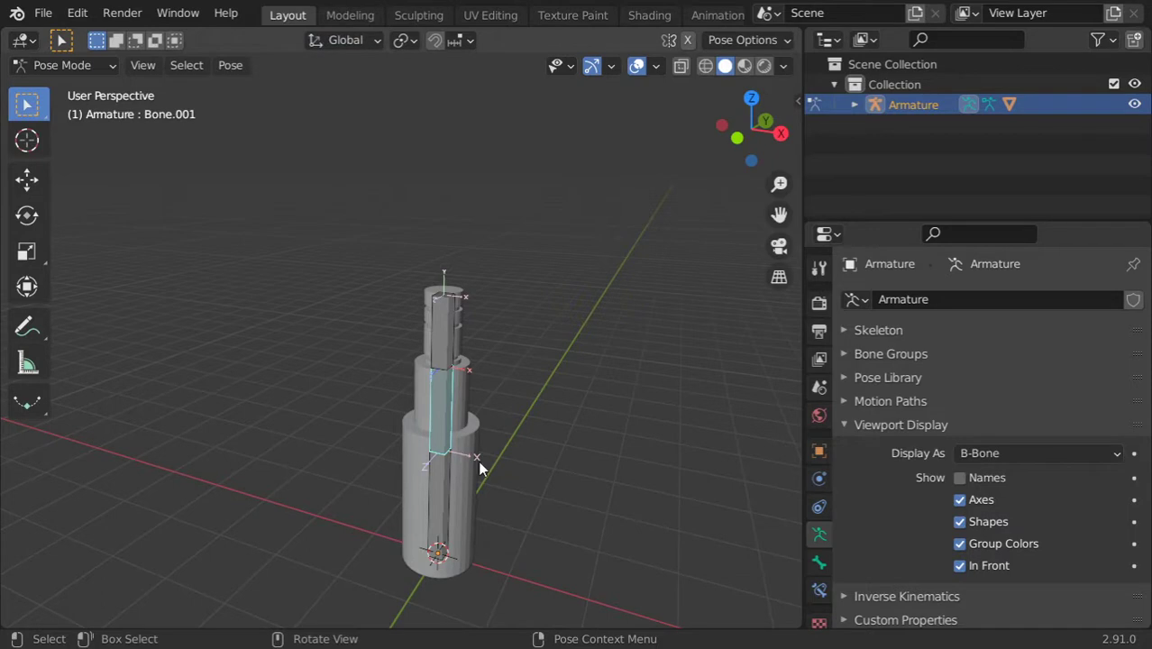
- Leave bone axes hidden and In Front on, and expand the empty Bone Groups list
click(959, 499)
click(959, 499)
click(960, 499)
click(959, 499)
click(960, 499)
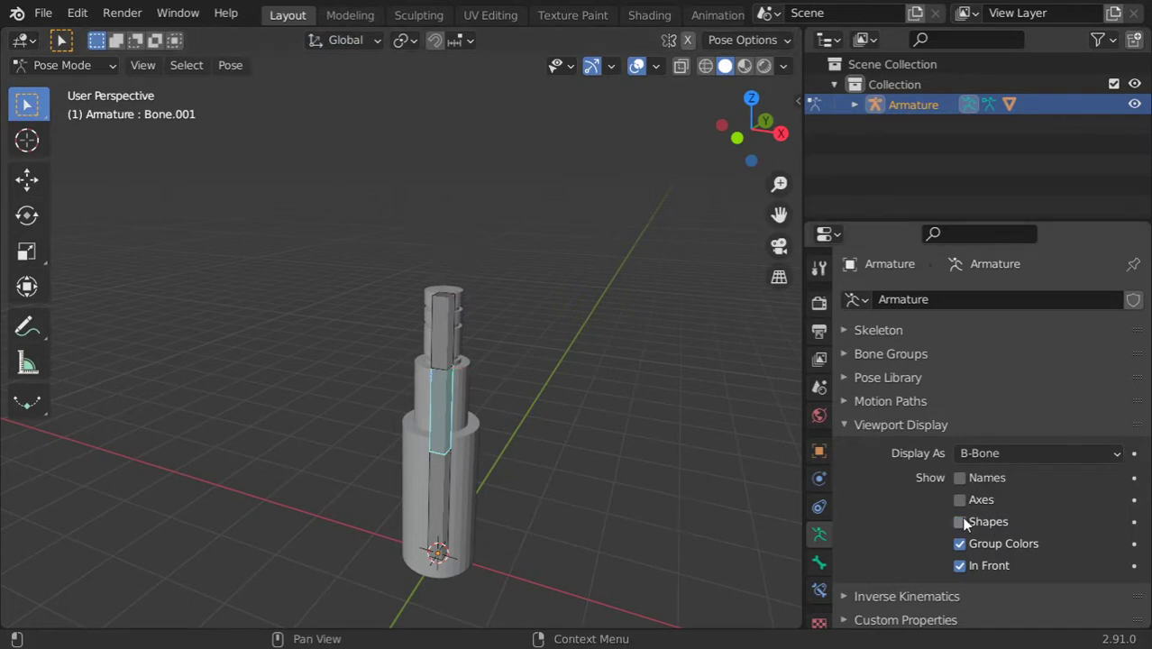
click(960, 565)
click(960, 565)
click(893, 355)
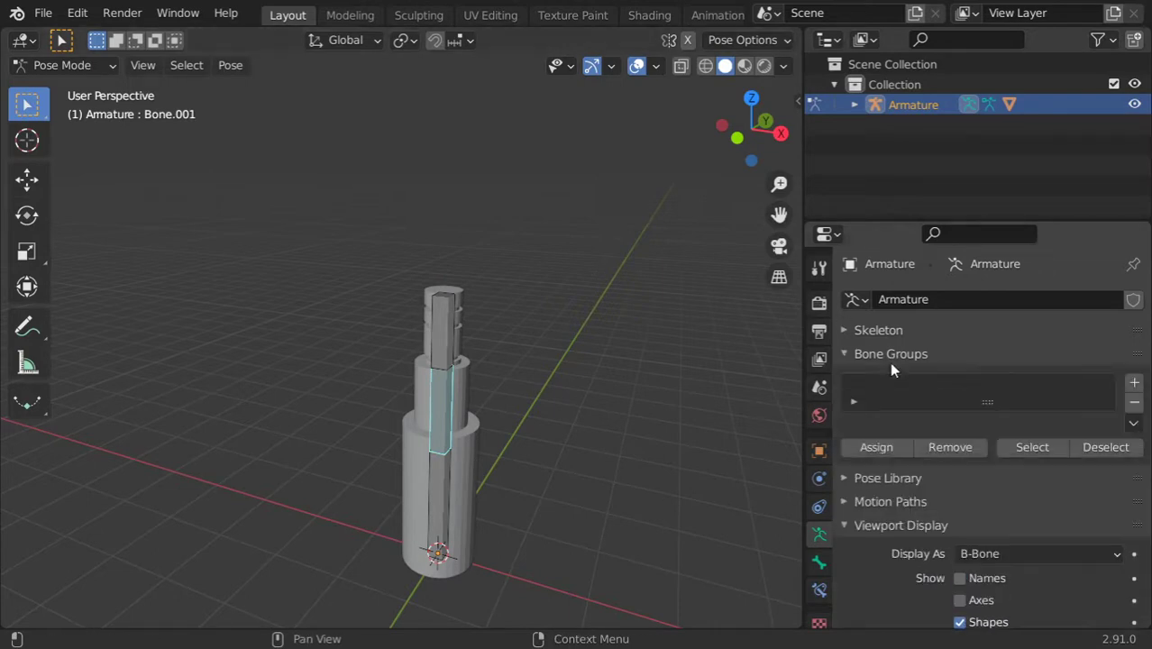
- Add two bone groups and rename the first one 'lower'
click(1134, 382)
click(1134, 382)
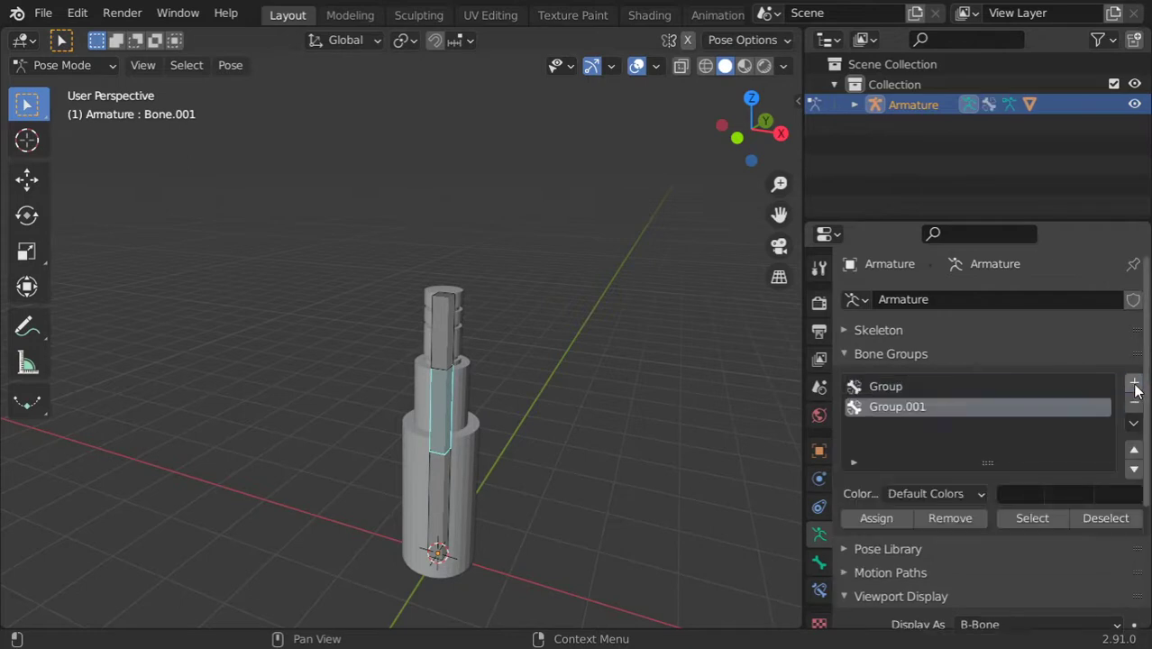
click(1134, 382)
click(439, 486)
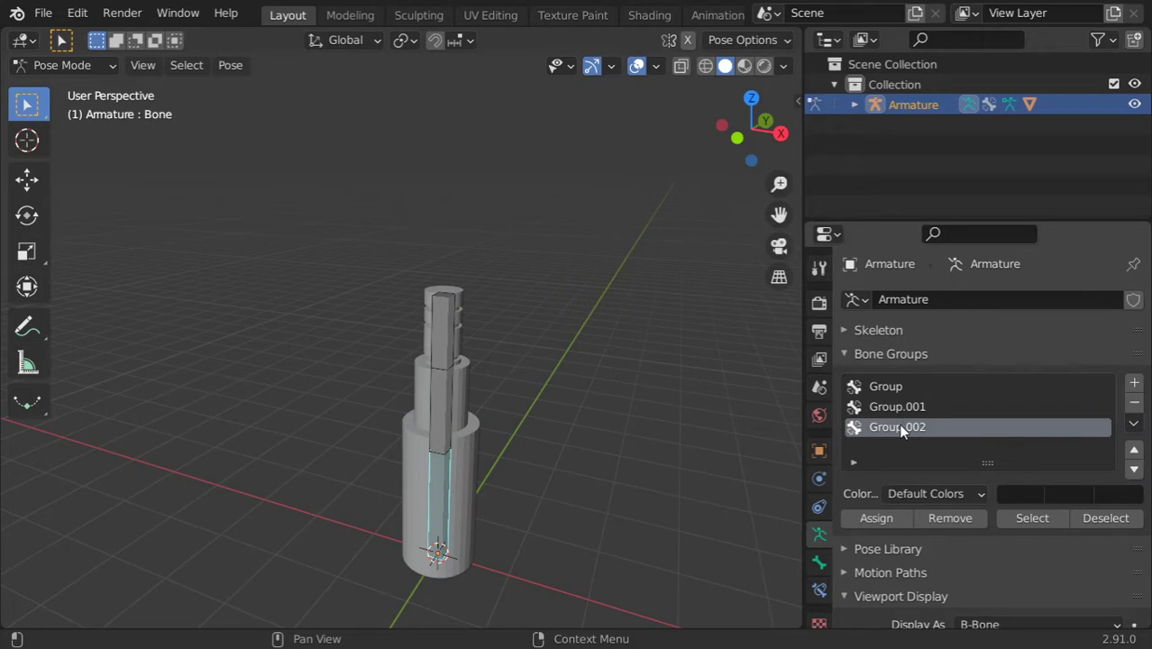
double_click(885, 387)
text(lo)
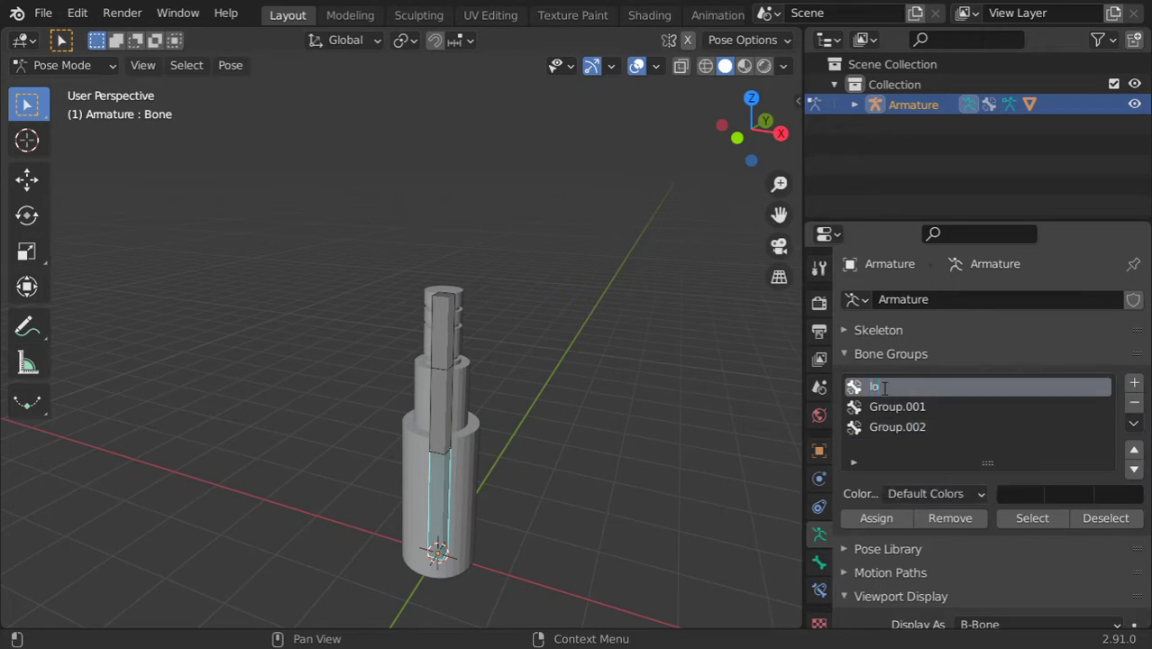
key(Return)
- Rename the other groups 'middle' and 'top', then show the top bone's Bone properties
double_click(892, 406)
text(middle)
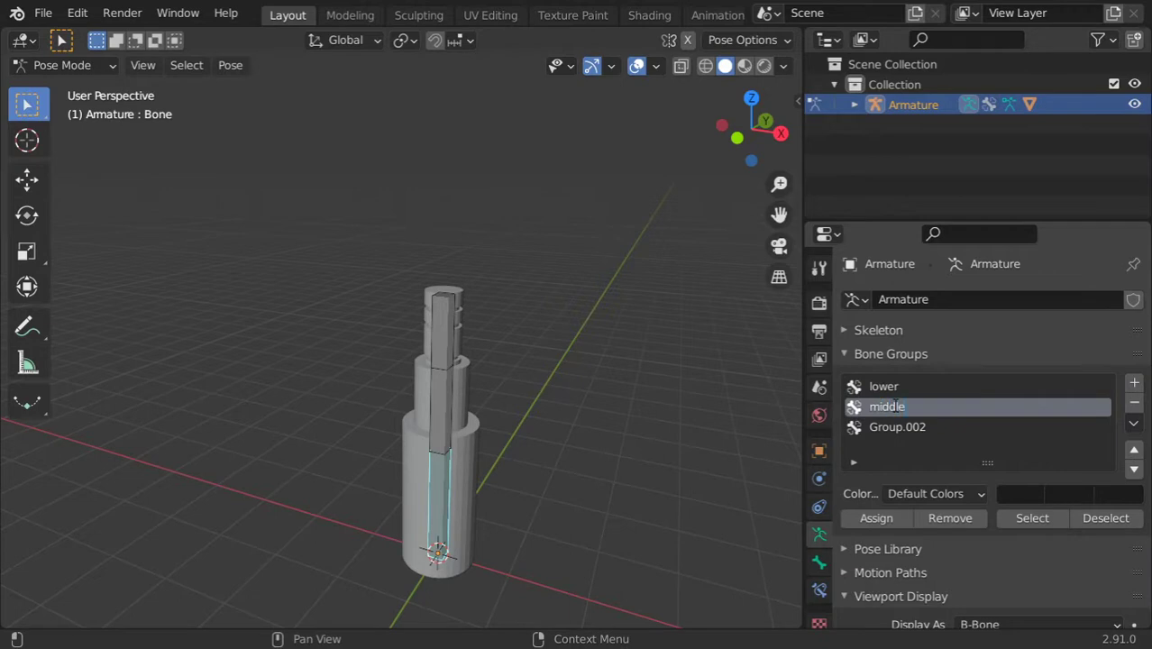
key(Return)
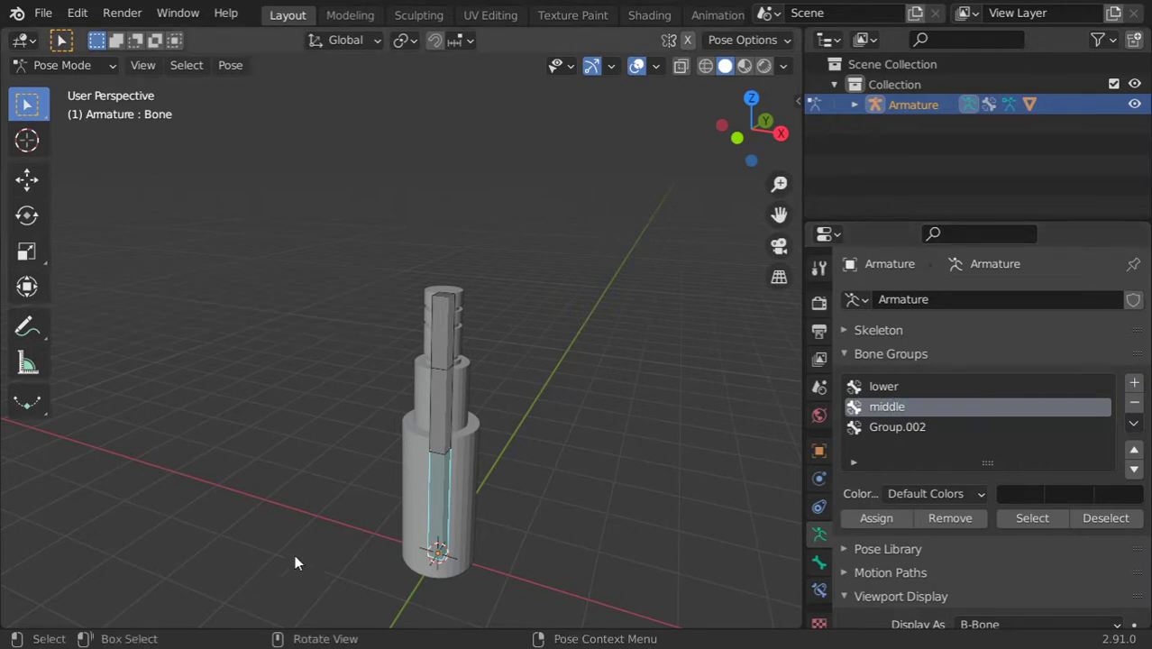
double_click(877, 428)
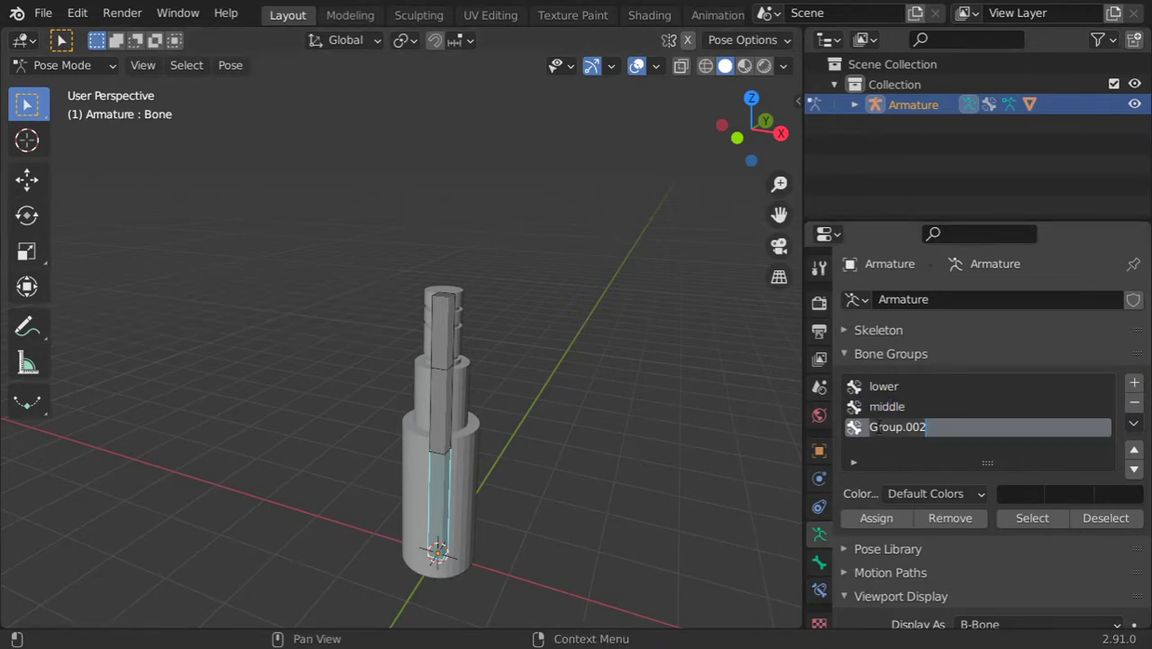
text(top)
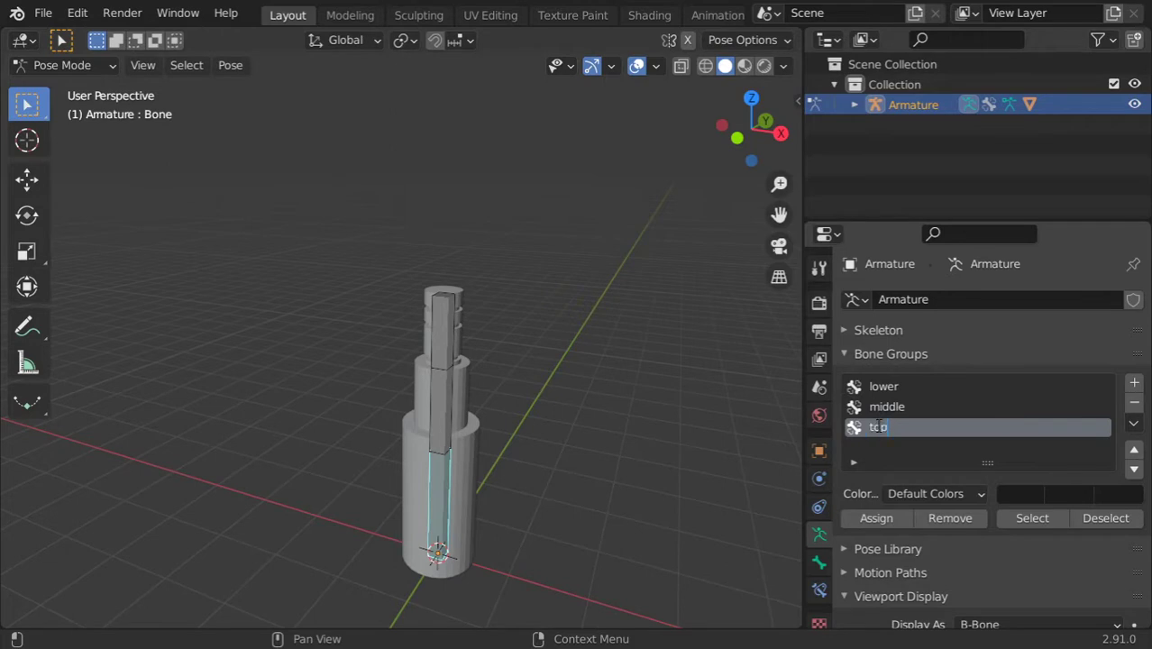
key(Return)
click(449, 355)
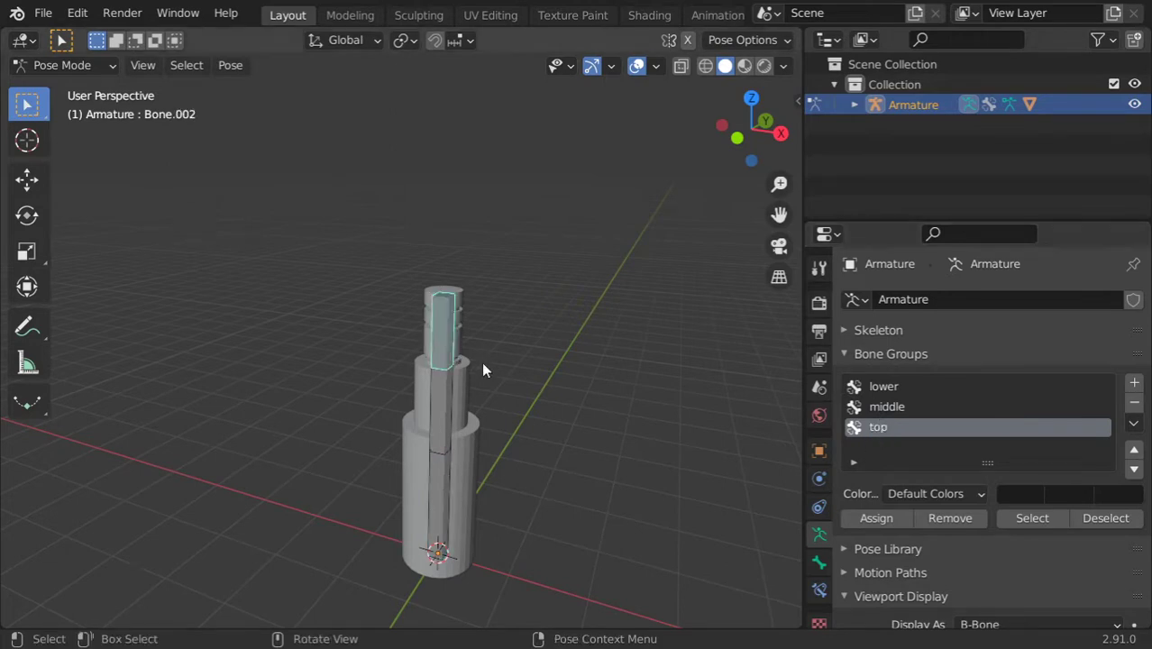
click(818, 561)
- Rename Bone.002 to 'top', Bone.001 to 'middle' and Bone to 'lower bone'
click(906, 299)
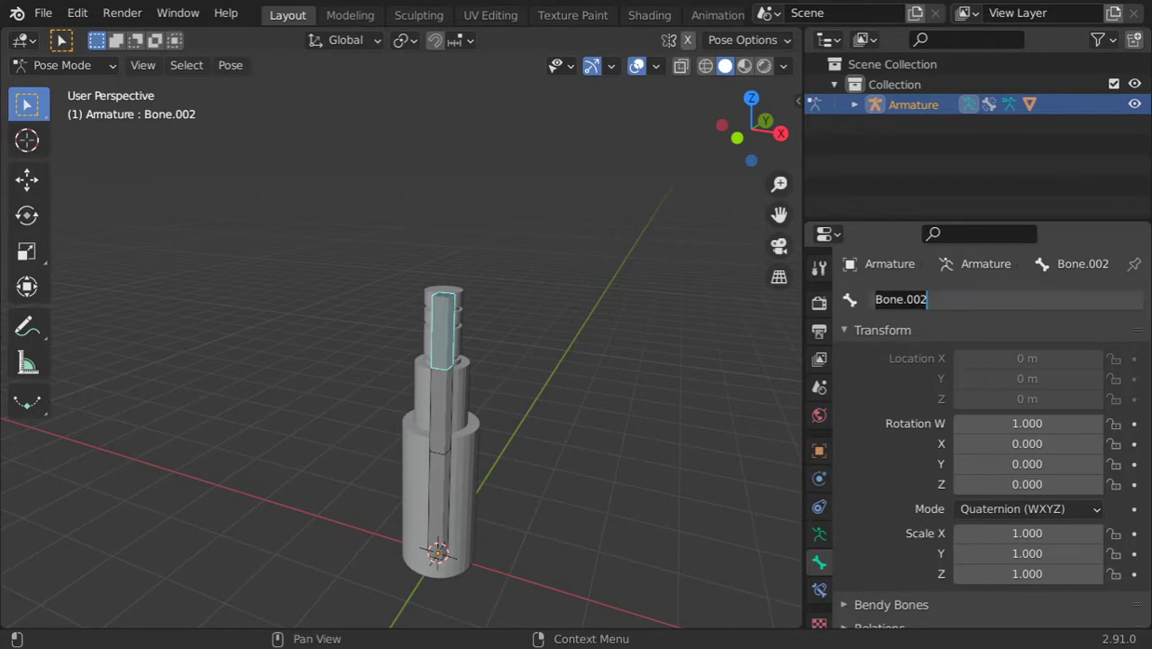
text(top)
key(Return)
click(455, 405)
click(903, 300)
text(mi)
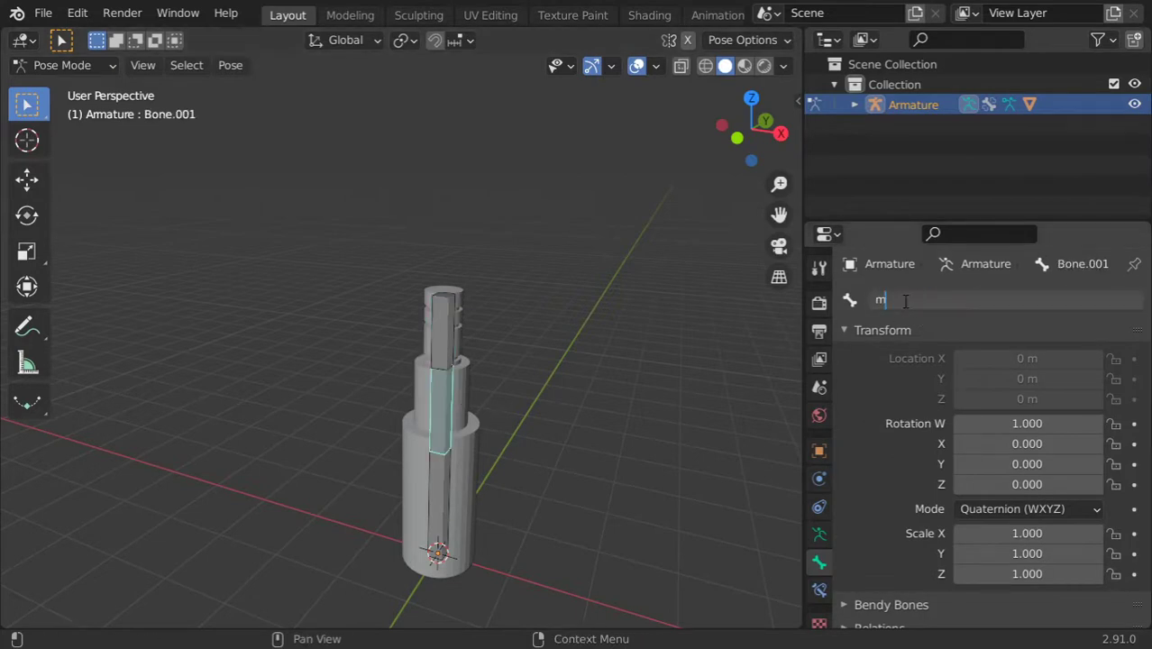
text(ddle)
key(Return)
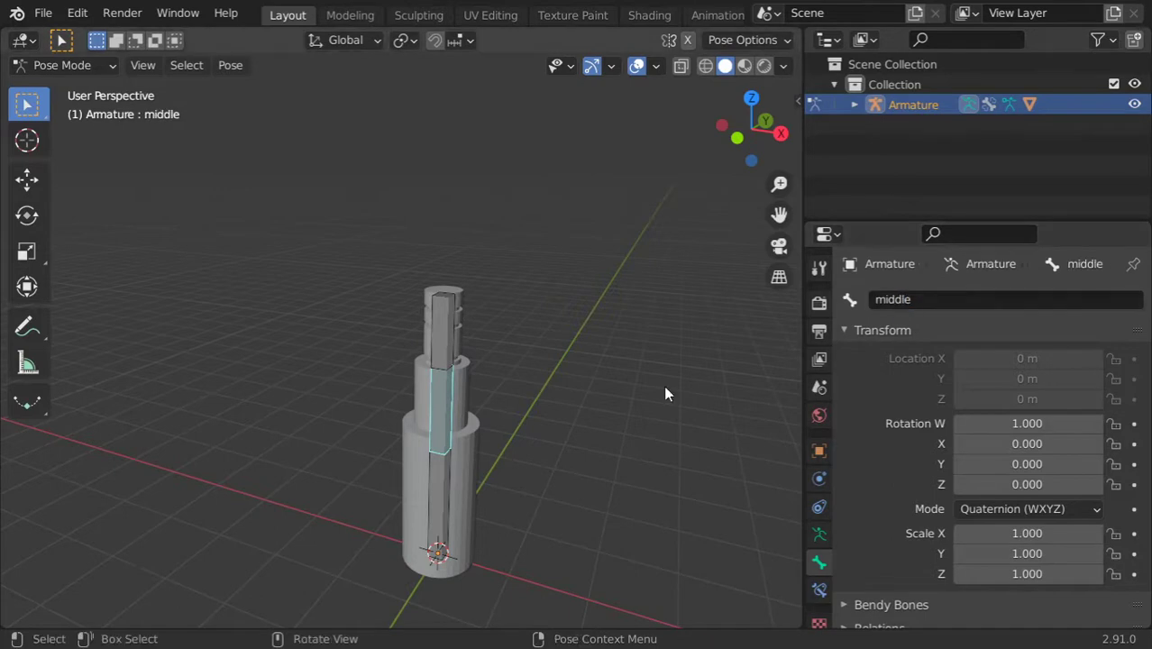
click(440, 489)
click(893, 299)
text(lower bone)
key(Return)
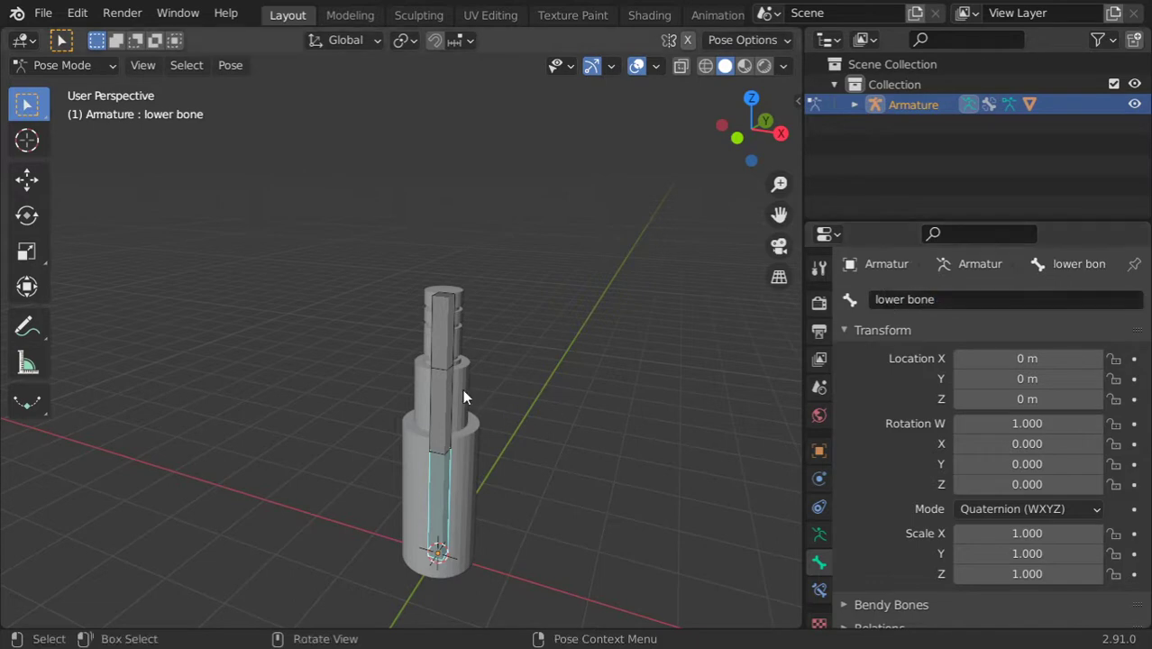
- Give the lower, middle and top groups red, blue and purple theme colour sets
click(442, 378)
click(819, 532)
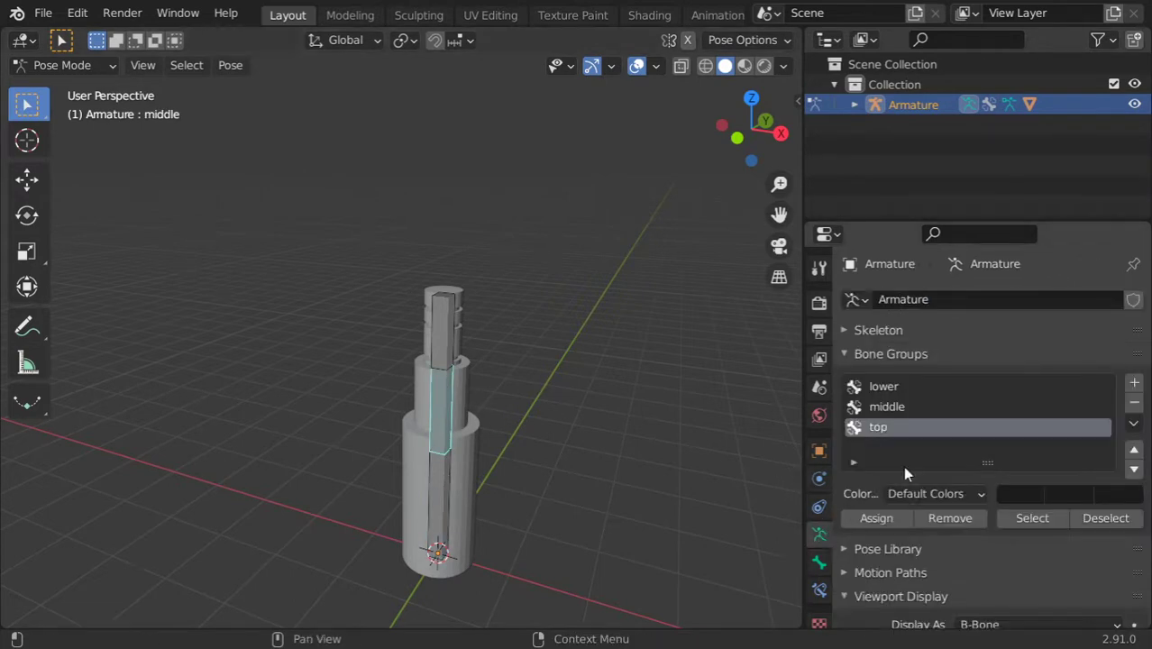
click(453, 338)
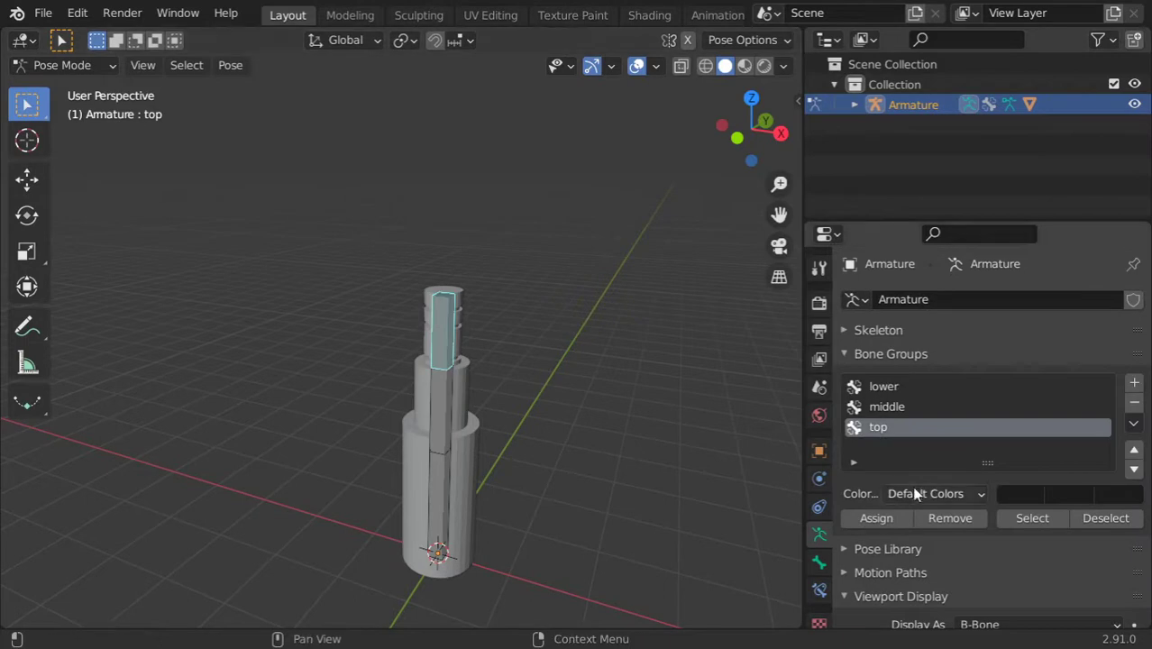
click(883, 386)
click(925, 493)
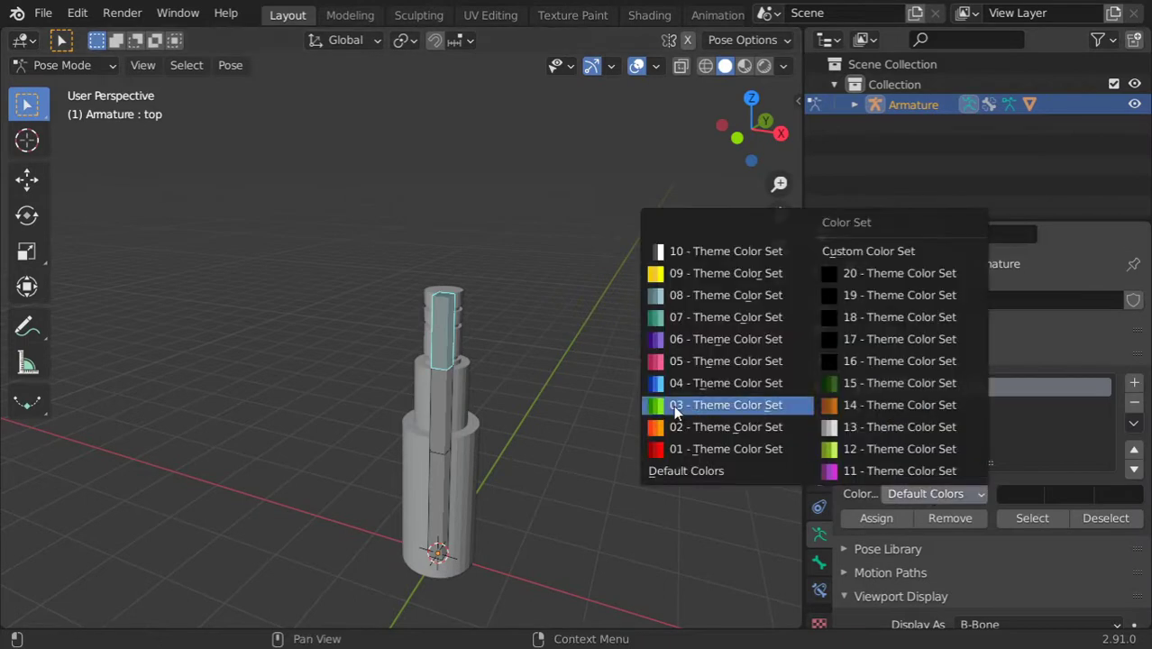
click(700, 449)
click(878, 408)
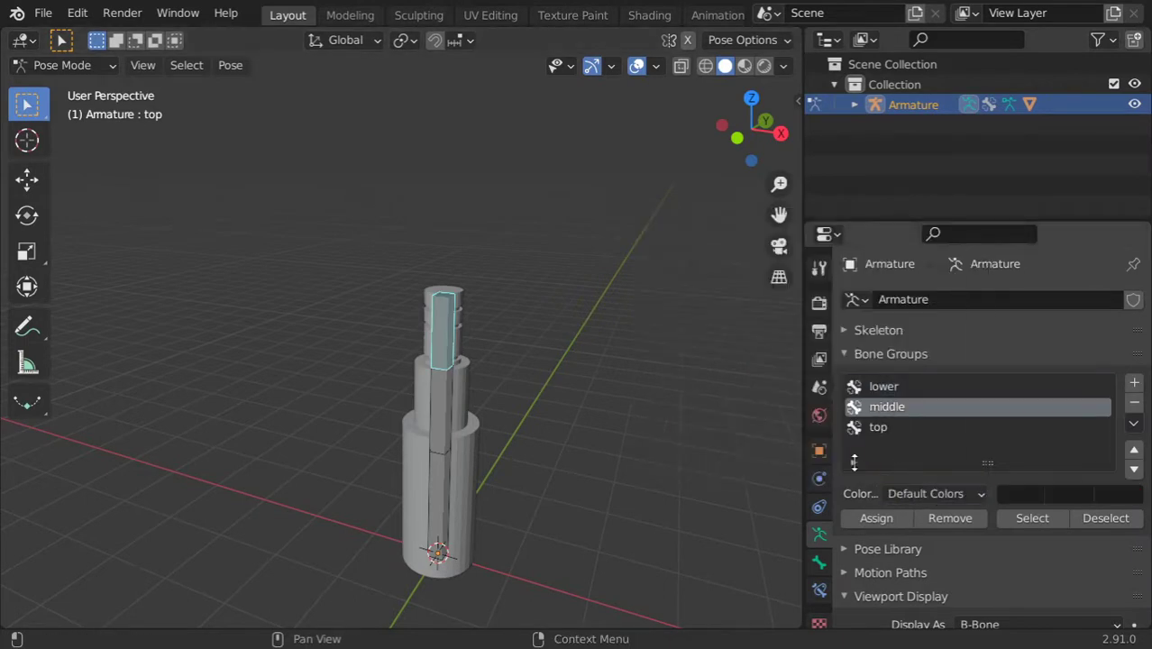
click(901, 493)
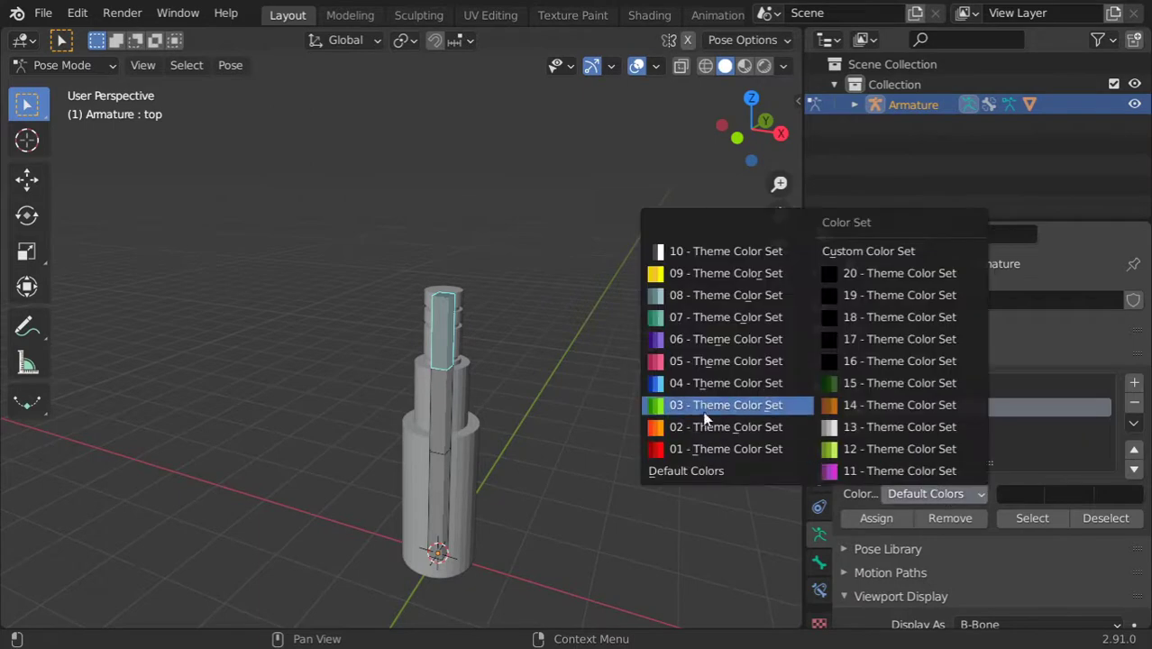
click(698, 384)
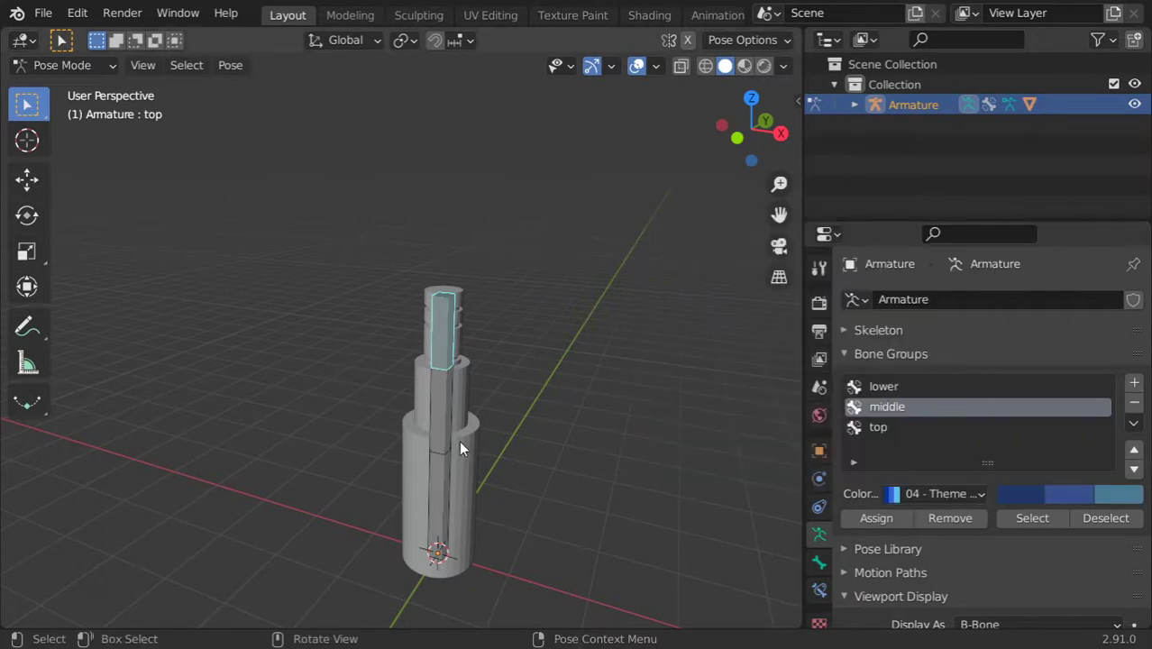
click(903, 427)
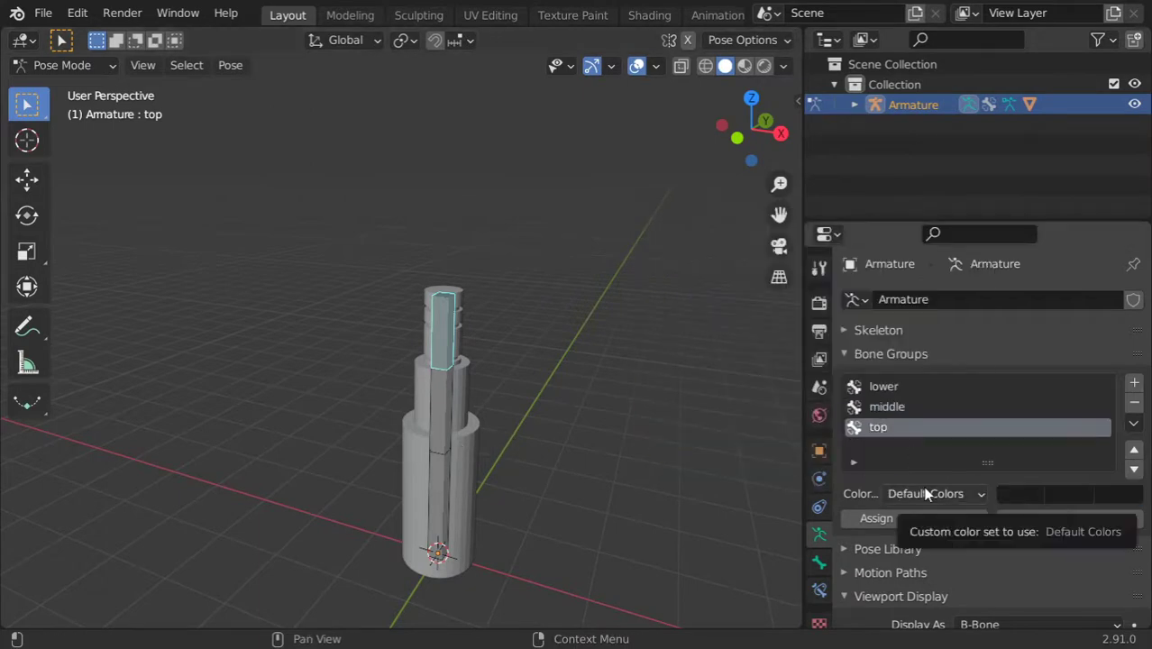
click(927, 494)
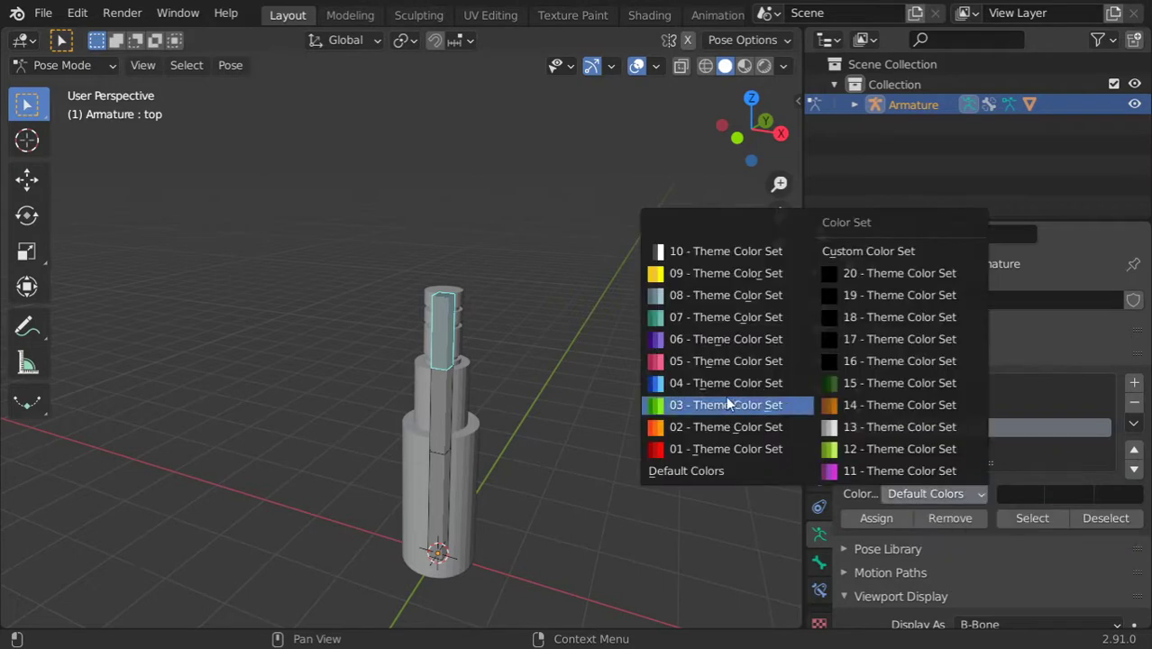
click(682, 340)
- Assign the top, middle and lower bones to their matching bone groups
click(853, 386)
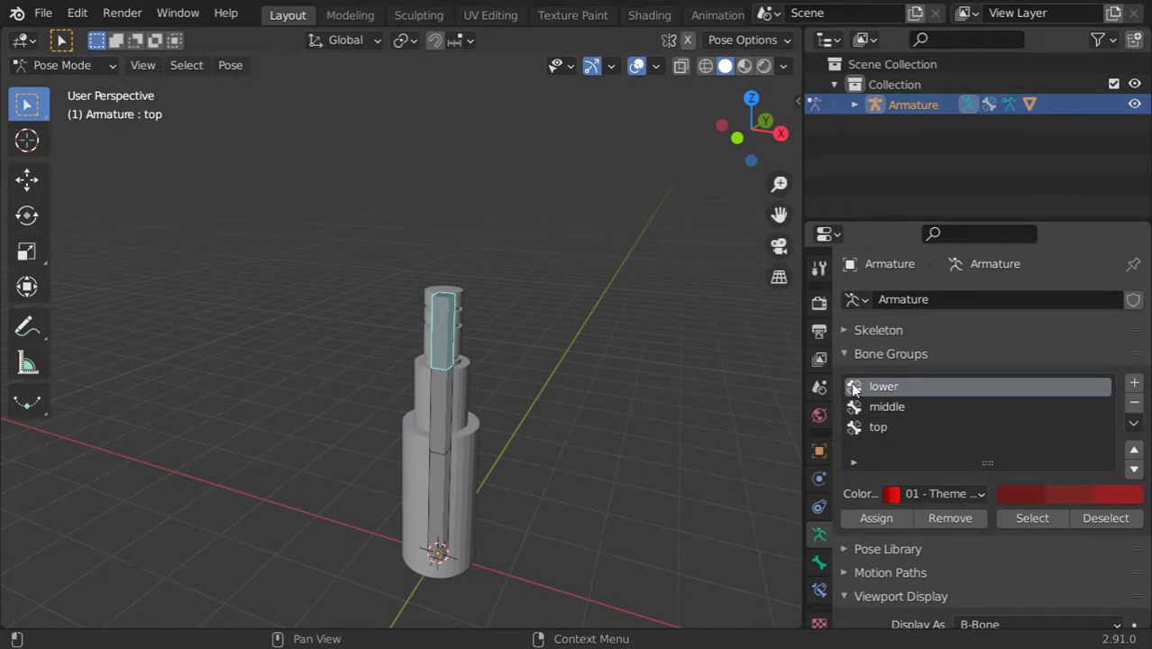
click(878, 427)
click(876, 518)
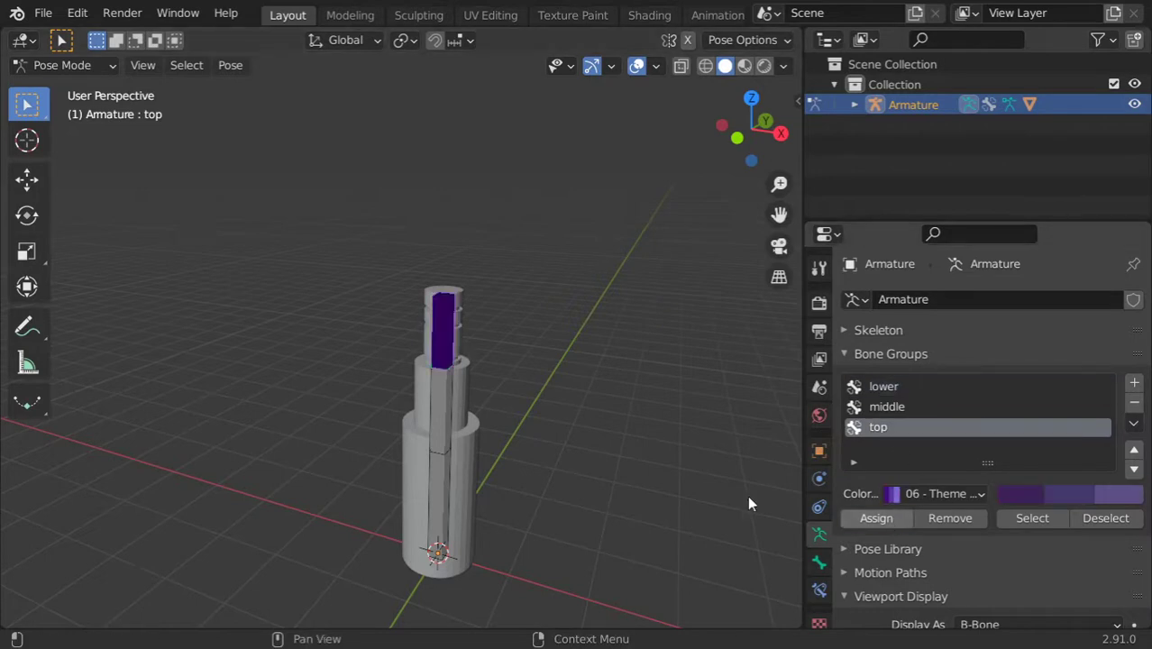
click(429, 398)
click(866, 406)
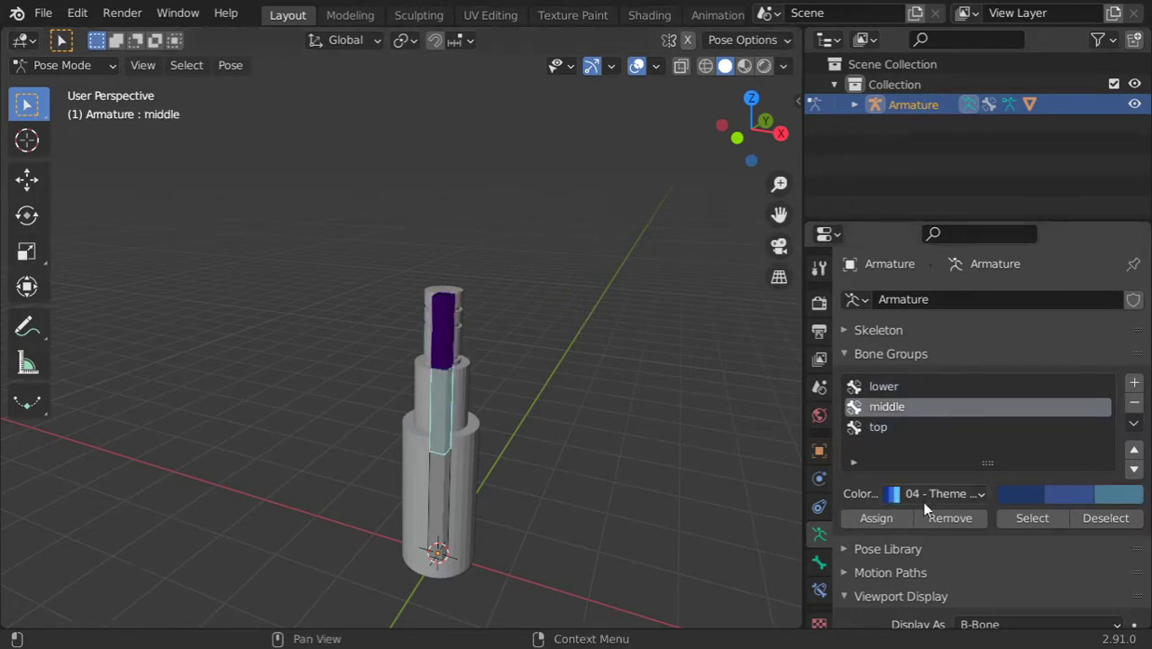
click(895, 512)
click(449, 485)
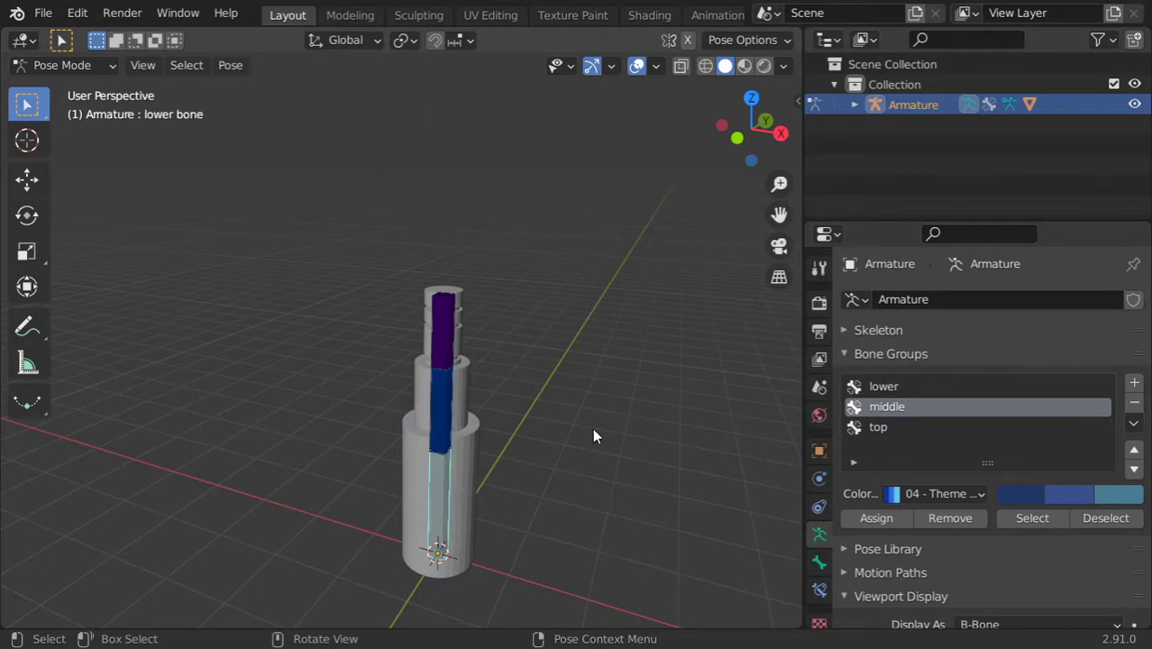
click(883, 386)
click(876, 519)
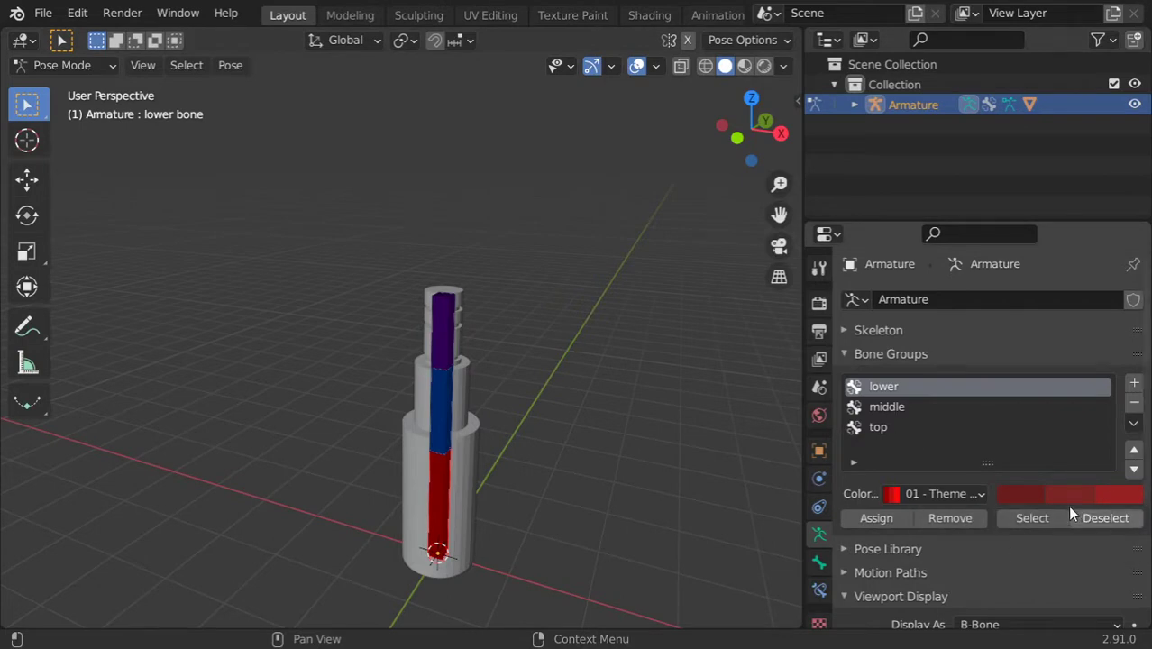
click(959, 493)
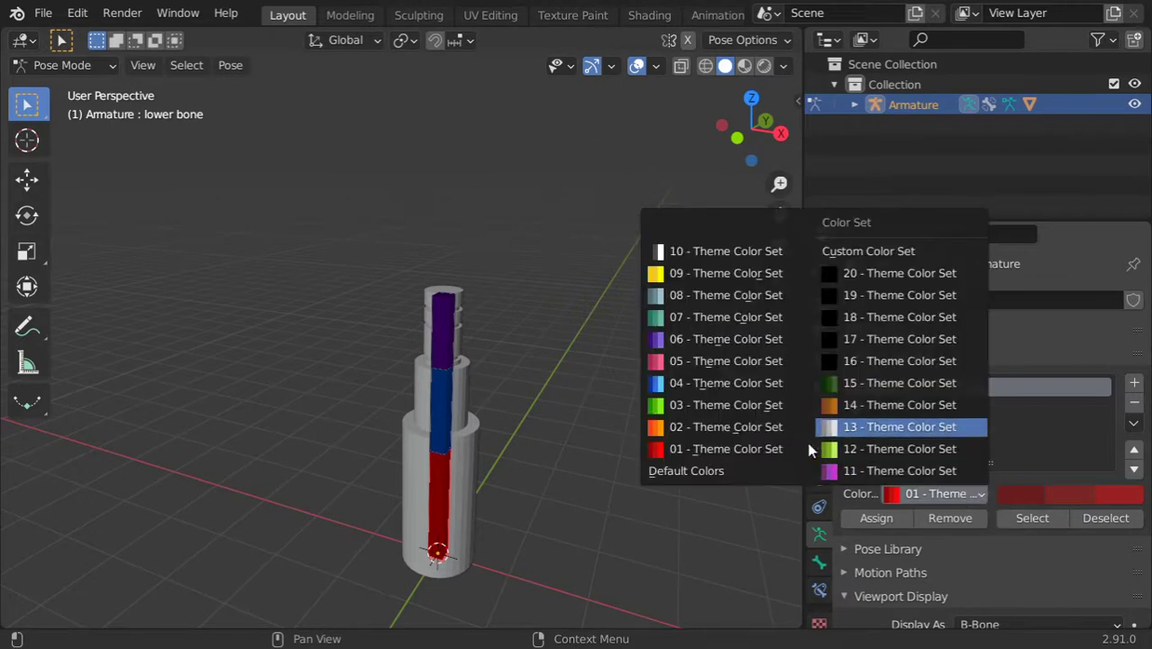
- Switch the lower and middle groups to custom colour sets with a white third colour
click(910, 252)
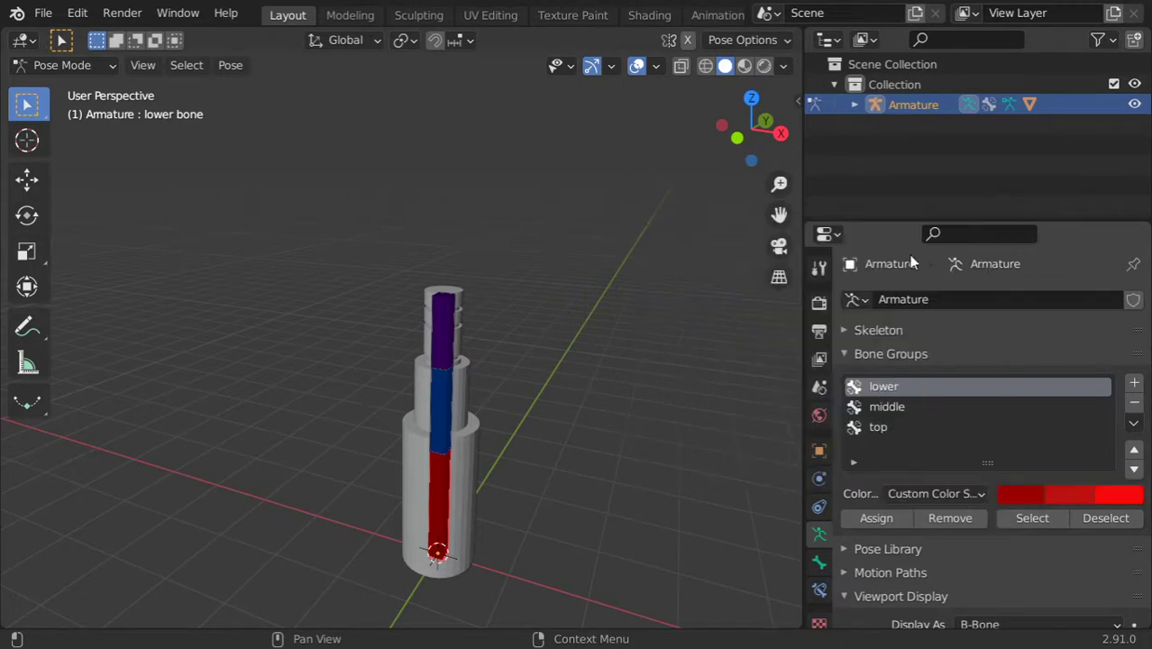
click(1108, 504)
mouse_move(1072, 444)
mouse_down()
mouse_move(1048, 443)
mouse_move(1081, 465)
mouse_up()
drag(1010, 443, 964, 443)
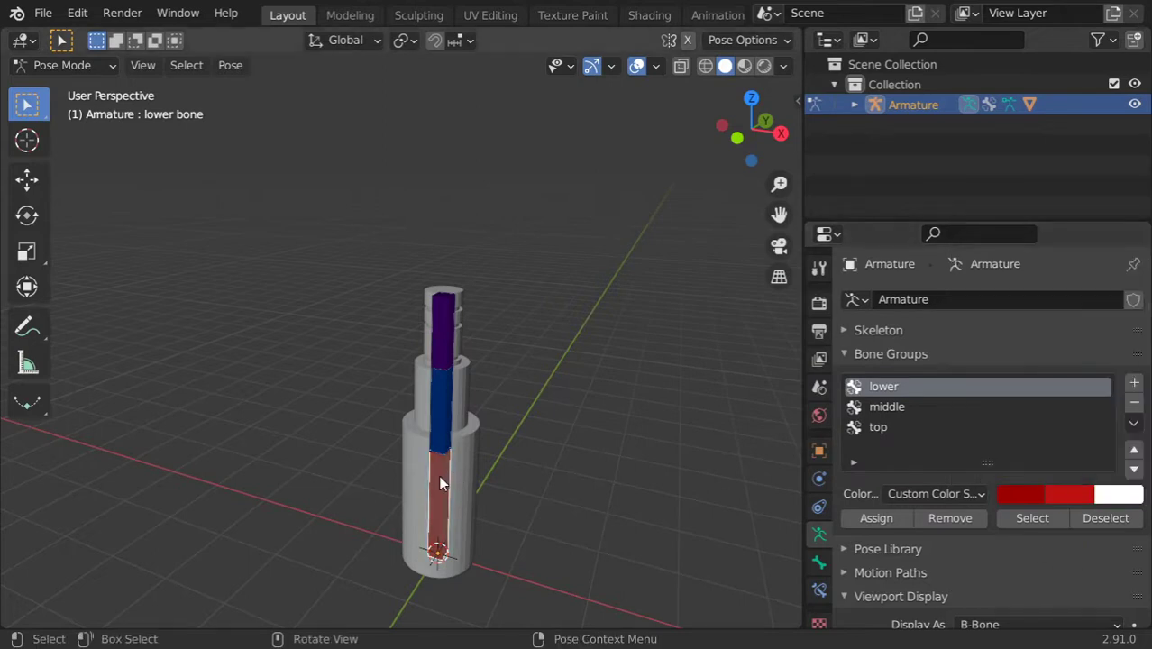
click(872, 408)
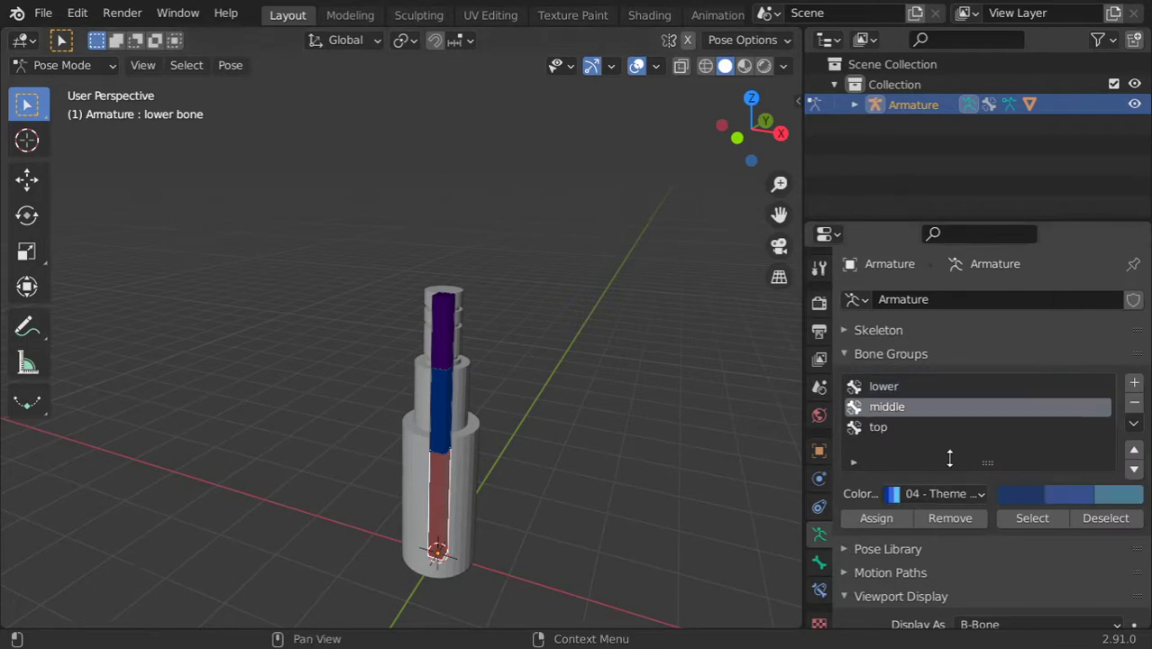
click(946, 493)
click(840, 256)
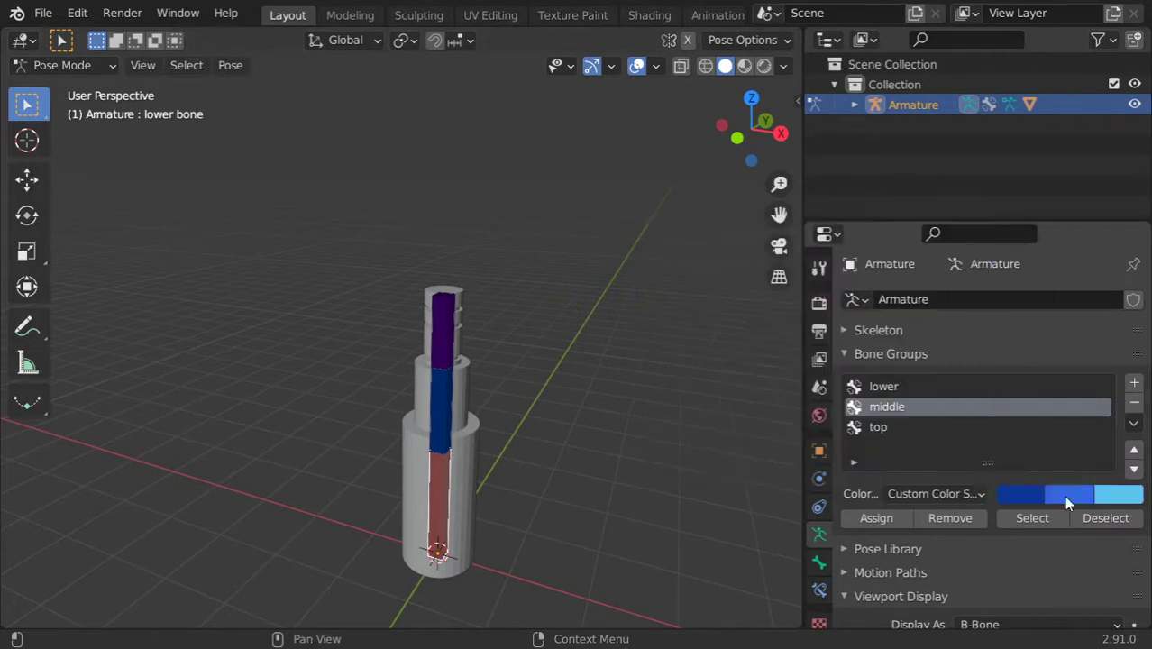
click(1116, 498)
drag(1045, 443, 963, 444)
drag(1049, 464, 1079, 464)
- Switch the top group to a custom colour set with a white active-bone colour
click(445, 406)
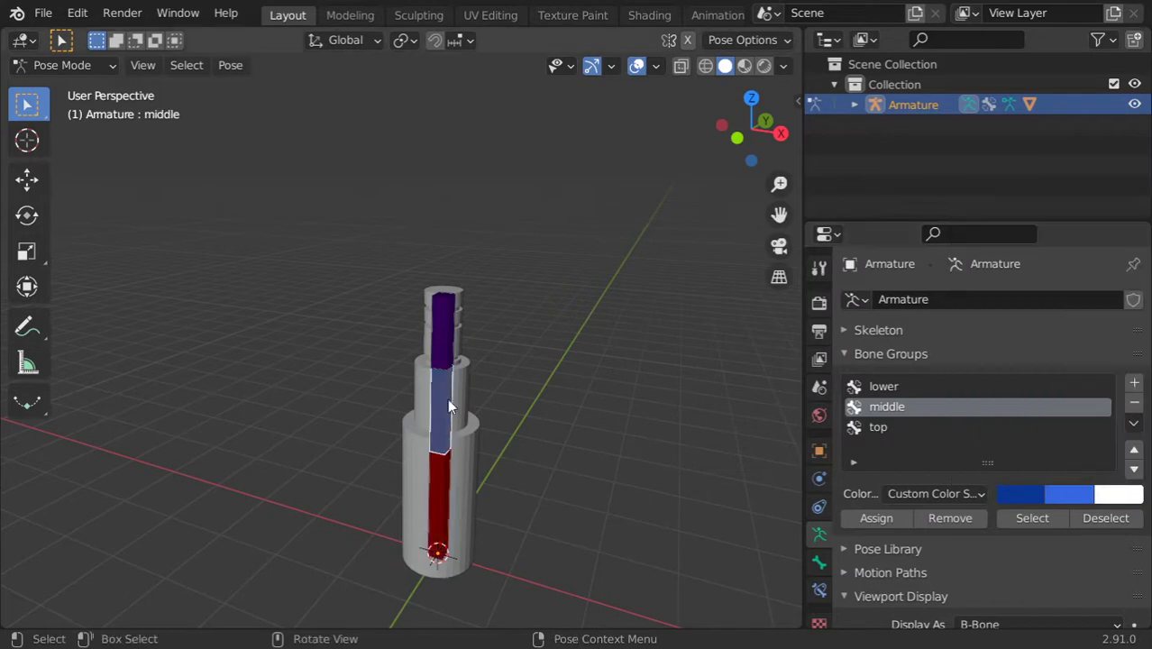
click(444, 340)
click(888, 428)
click(975, 495)
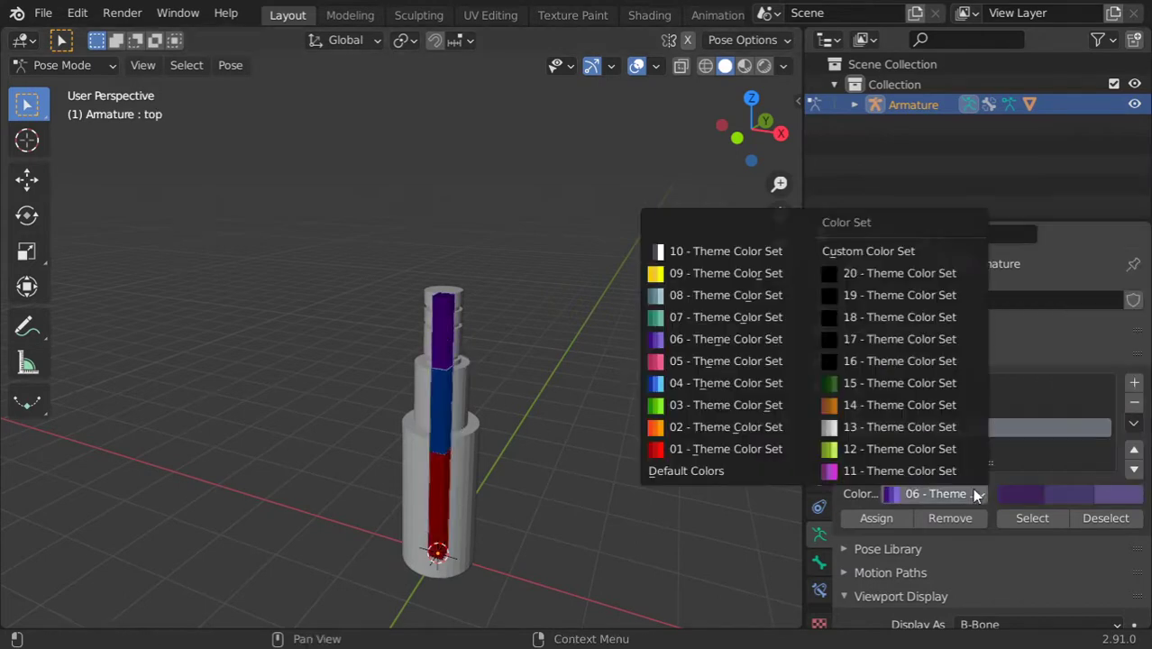
click(858, 251)
click(1118, 494)
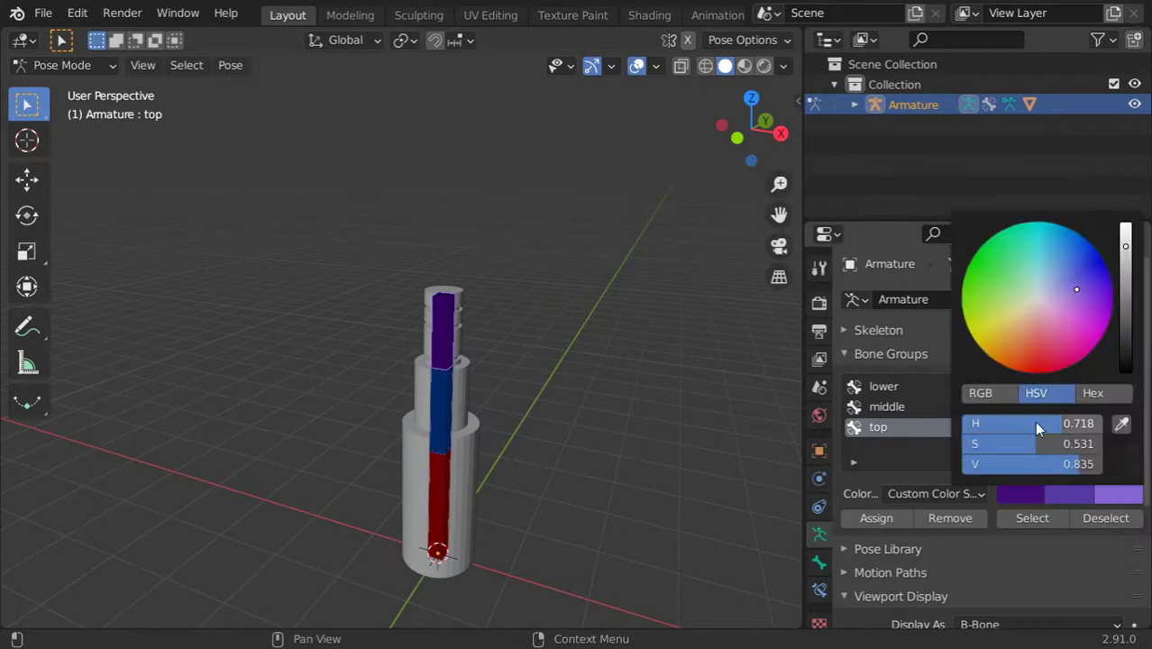
drag(1036, 444, 963, 443)
drag(1045, 464, 1104, 464)
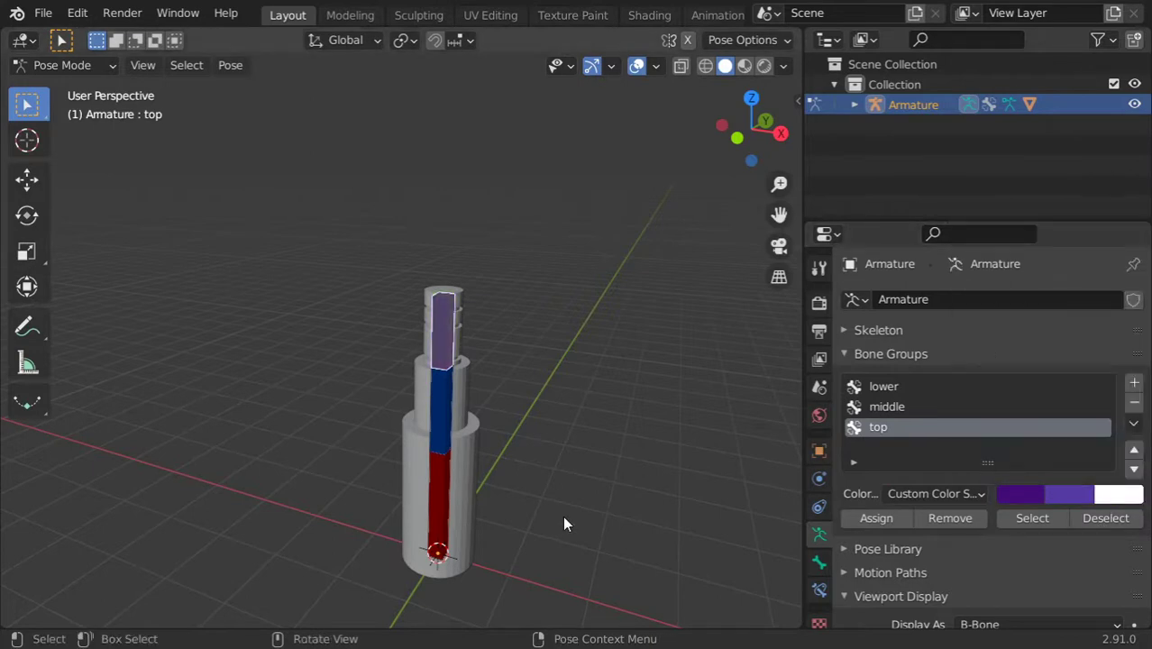
- Test-rotate the top and middle bones, cancelling each, then select the lower bone
key(r)
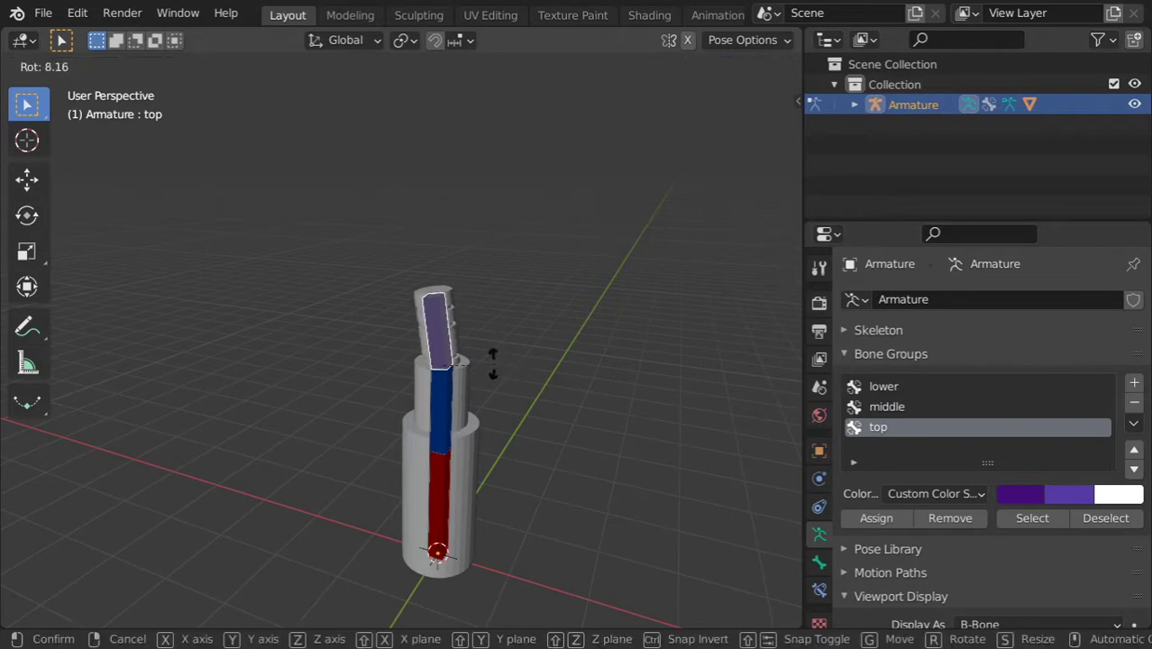
key(Escape)
click(464, 394)
key(r)
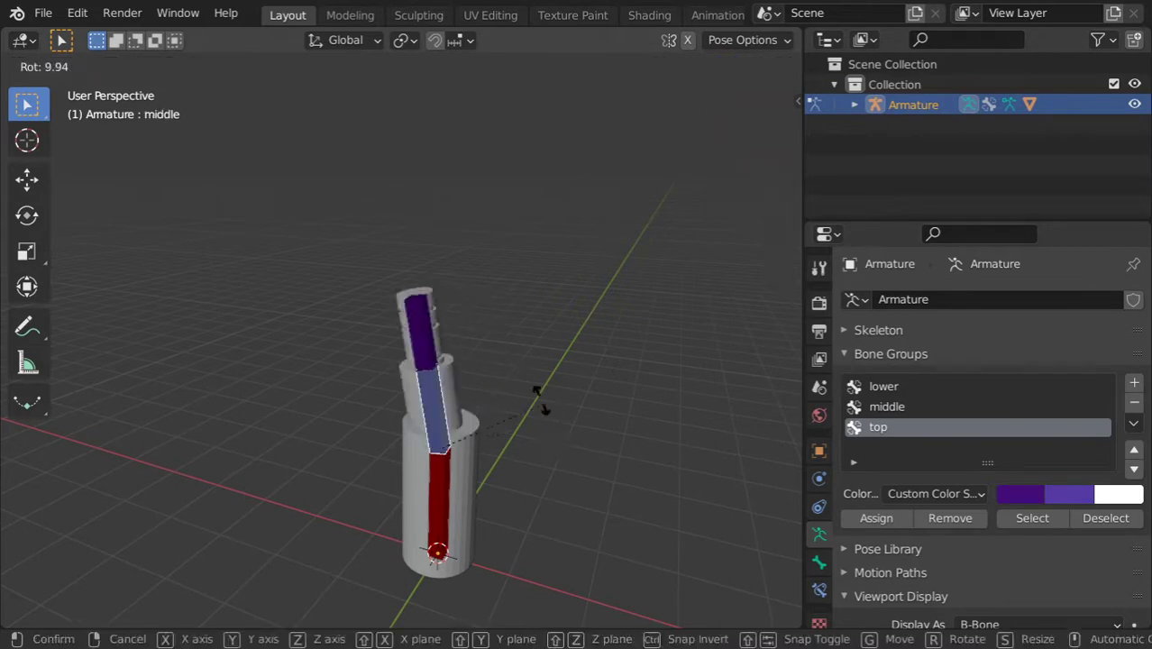
key(Escape)
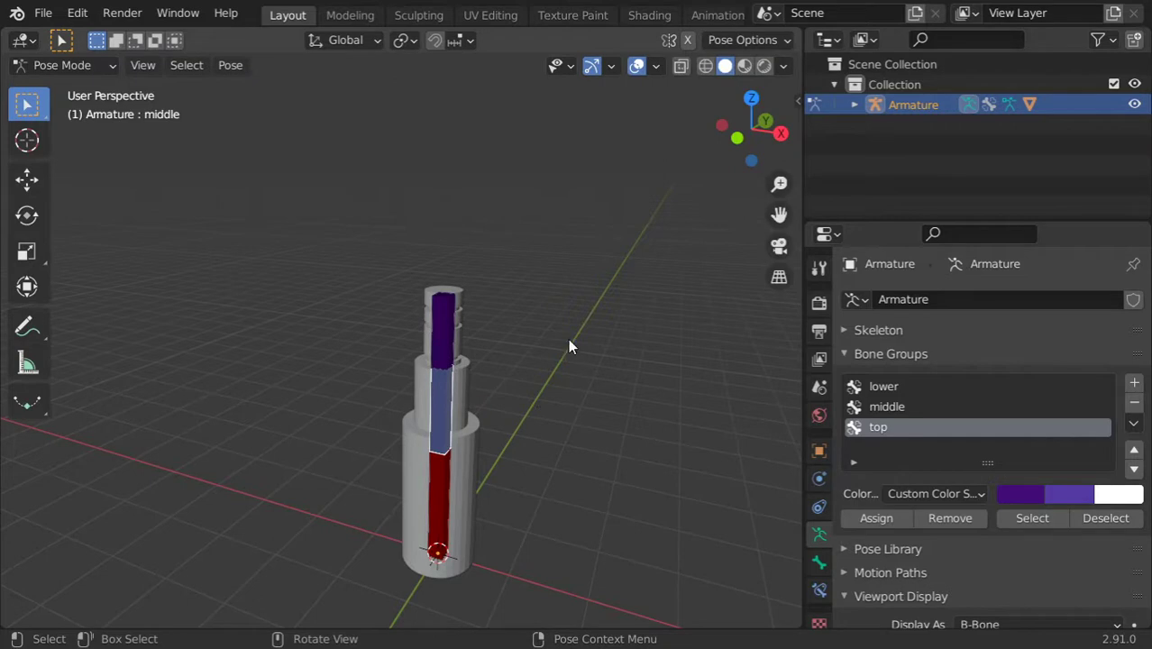
click(451, 332)
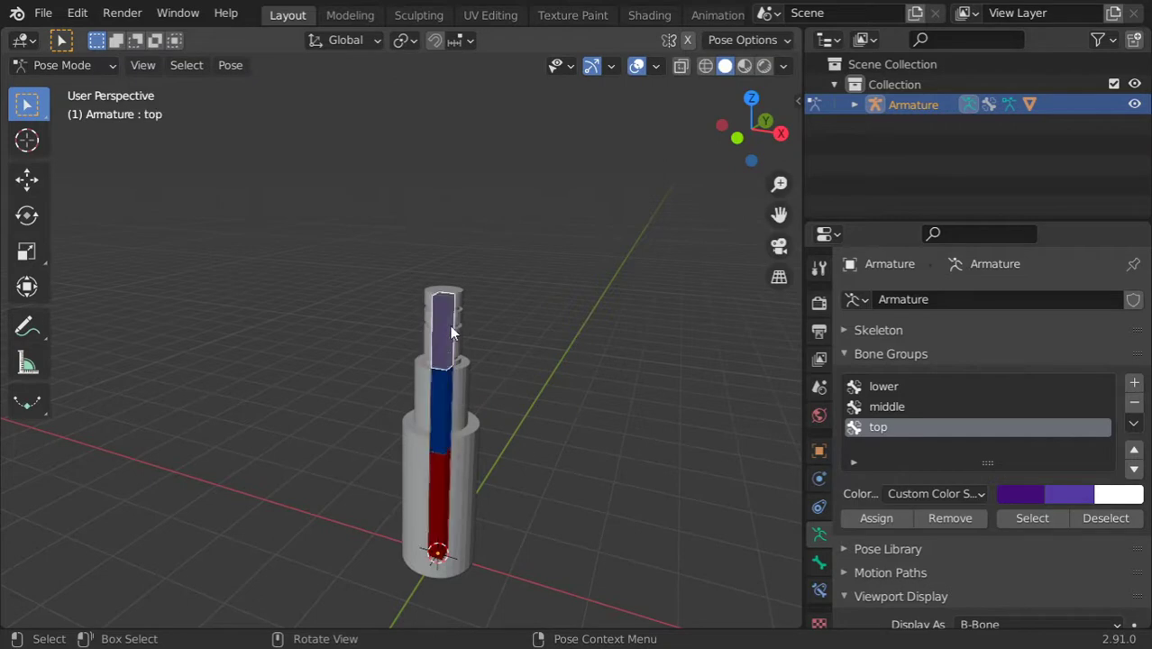
click(441, 487)
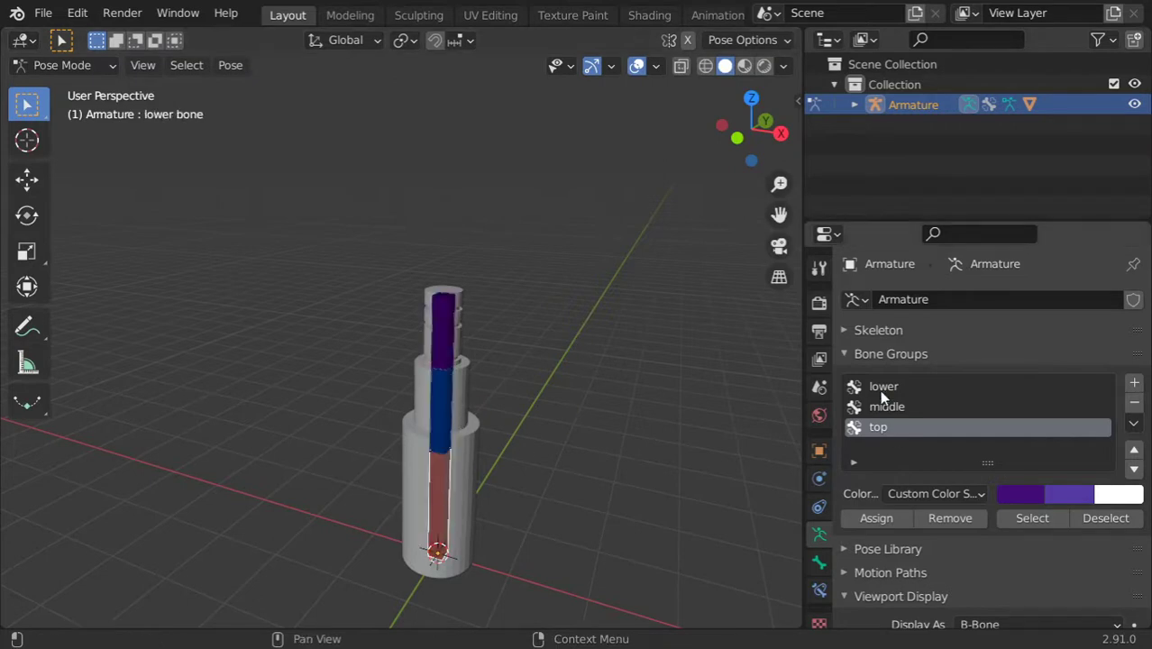
- Compare bones with and without Group Colors, then place the 3D cursor beside the rig
click(877, 356)
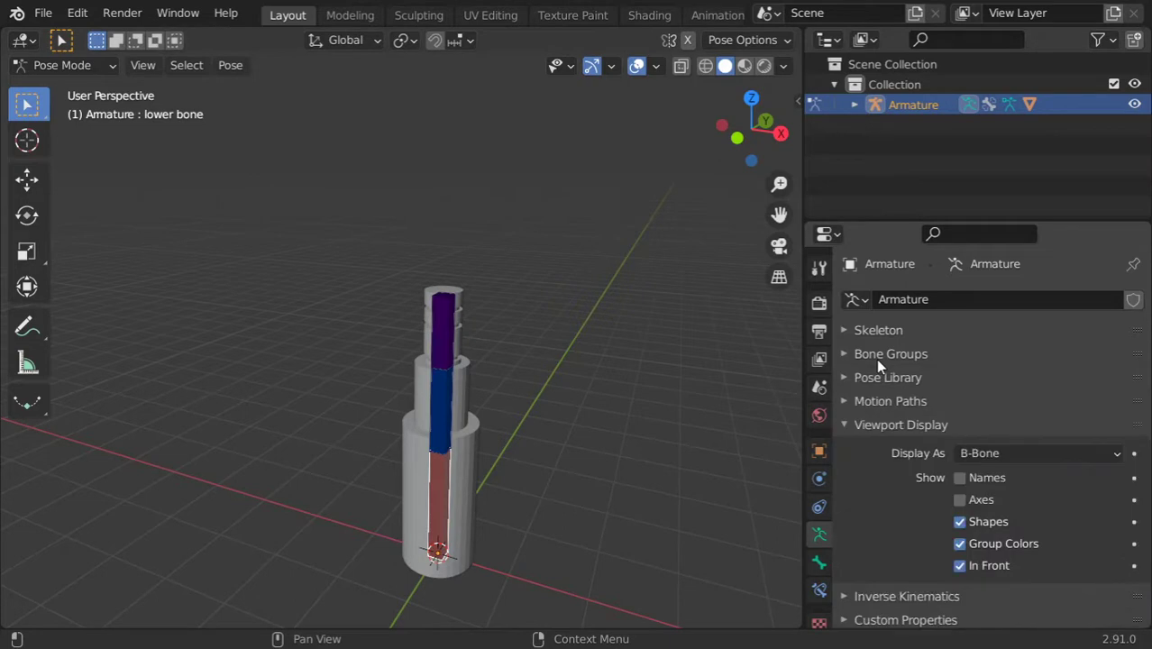
click(960, 545)
click(959, 545)
click(959, 545)
click(959, 545)
click(959, 545)
click(959, 545)
mouse_move(483, 447)
middle_down()
mouse_move(545, 452)
mouse_move(450, 434)
mouse_move(483, 472)
middle_up()
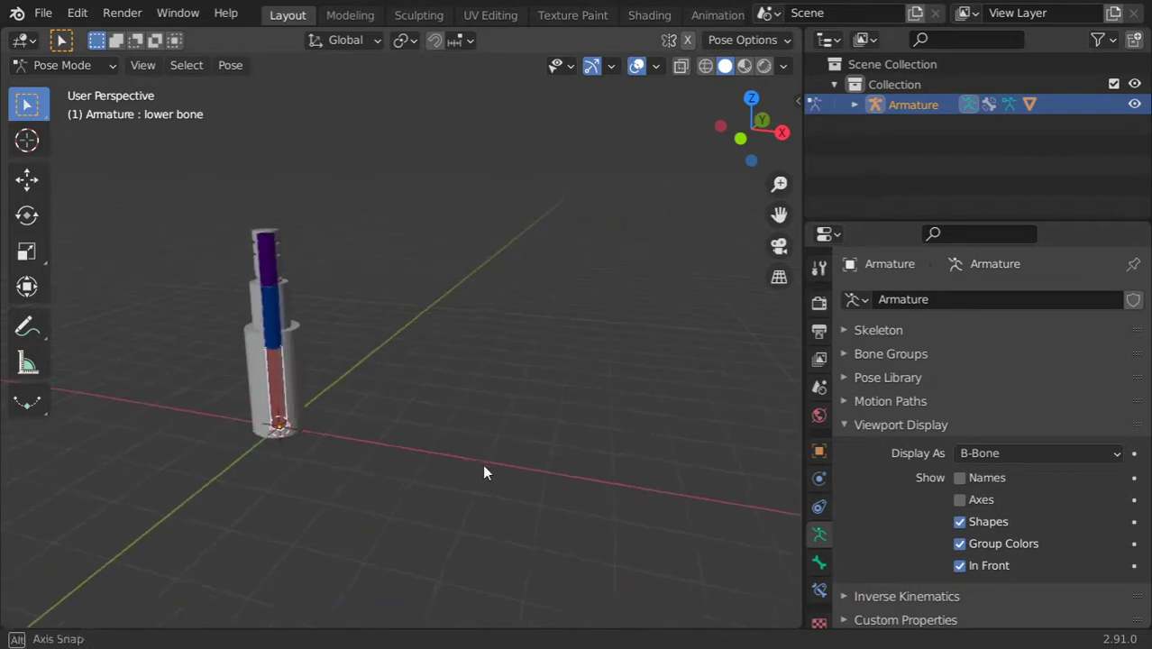
shift+right_click(515, 462)
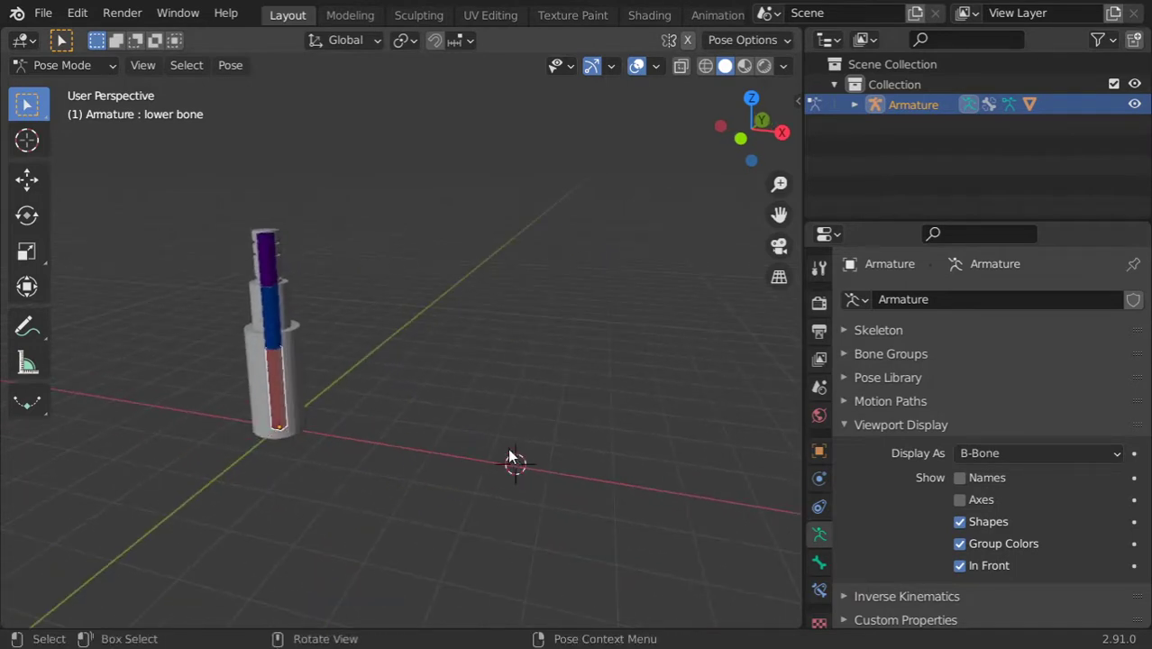
click(65, 64)
- Back in Object Mode, add a circle mesh with 6 vertices to make a hexagon
click(64, 83)
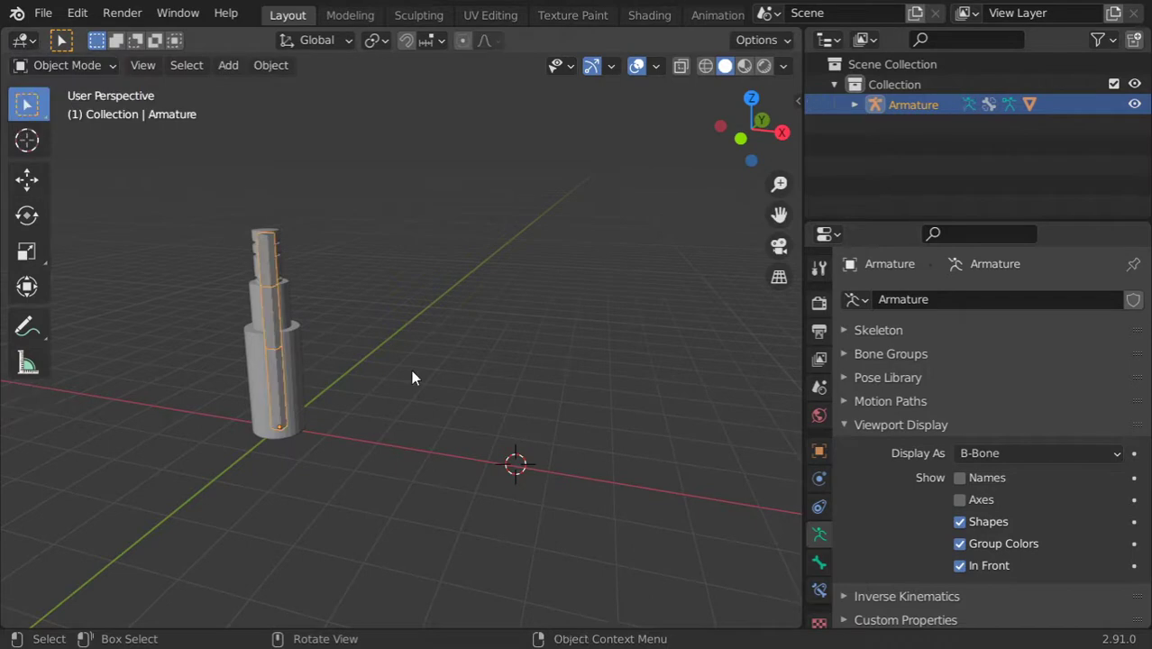
key(shift+a)
mouse_move(400, 241)
click(596, 281)
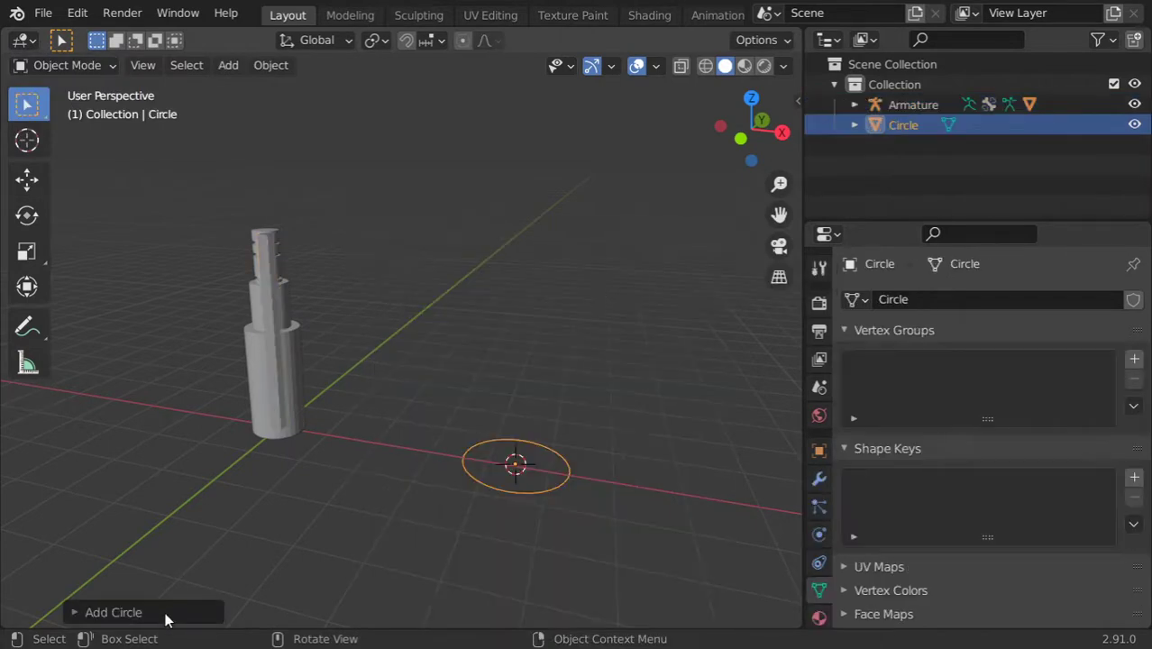
click(165, 611)
click(256, 394)
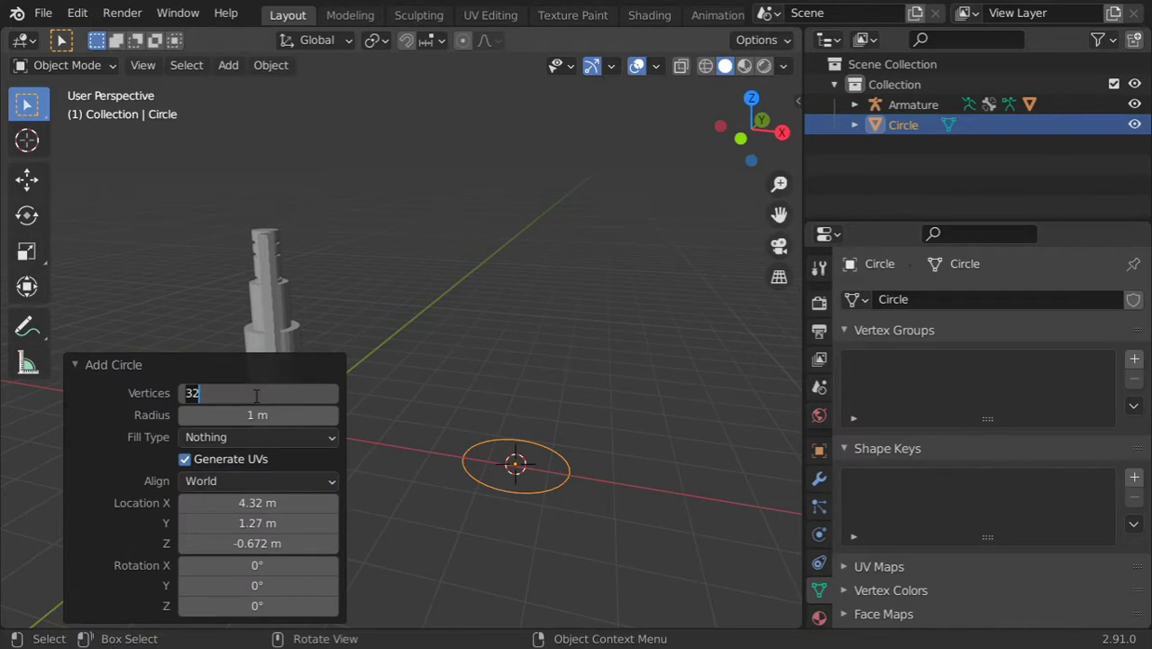
key(BackSpace)
text(6)
key(Return)
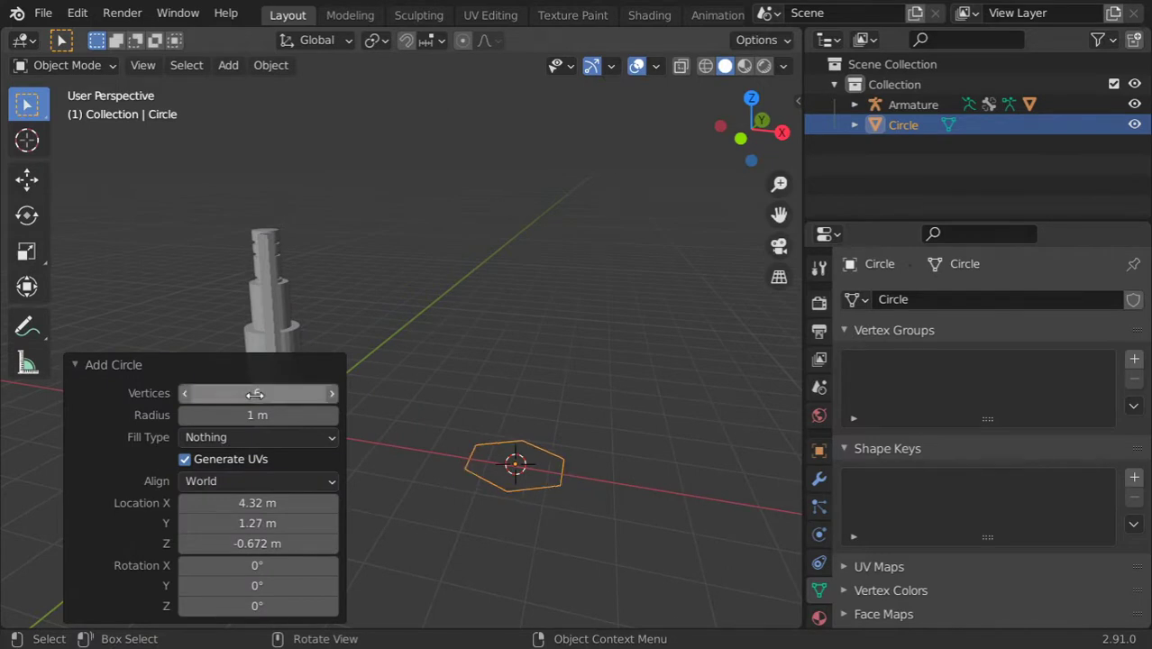
click(255, 369)
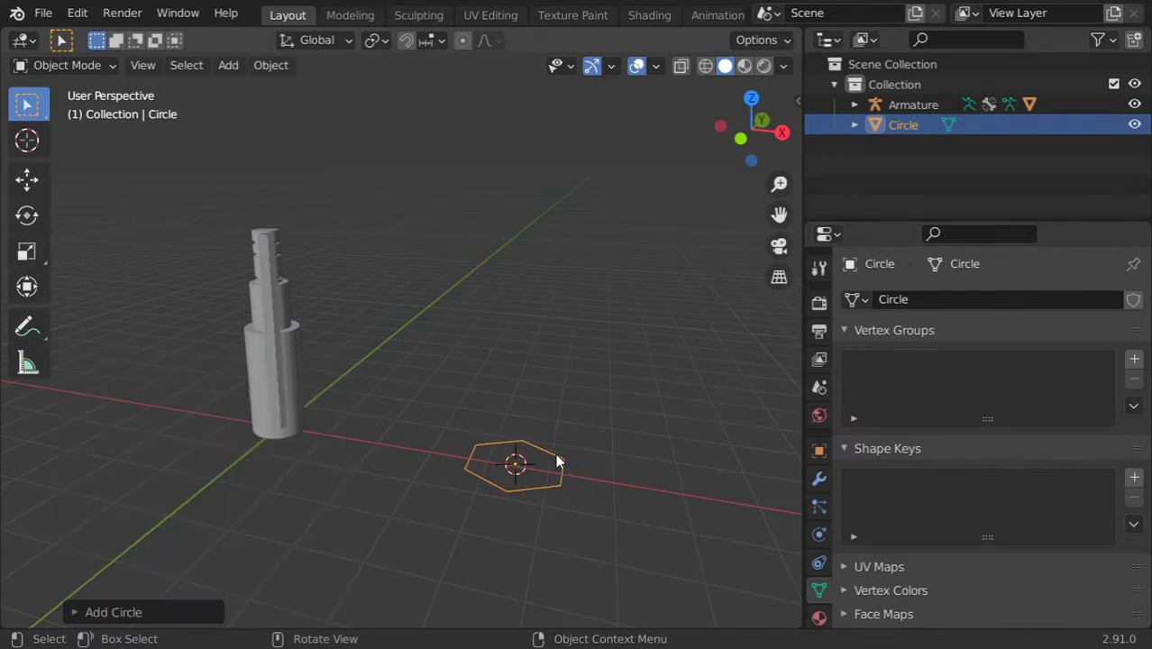
- Add a second circle mesh with 16 vertices for a smooth ring
key(shift+a)
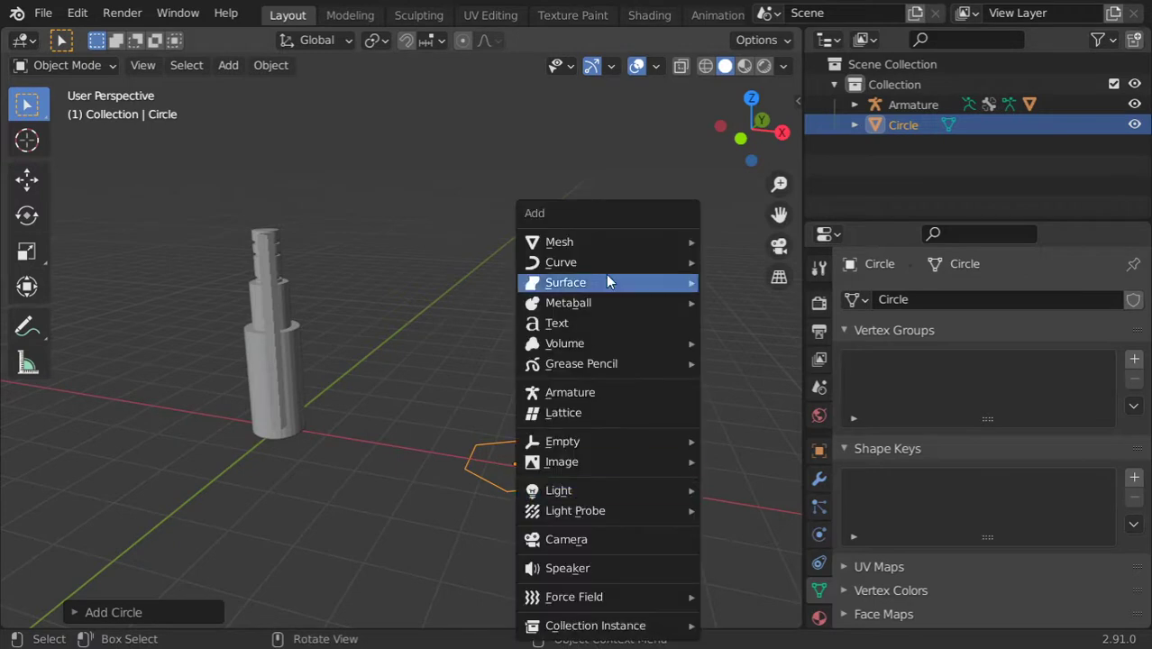
click(732, 280)
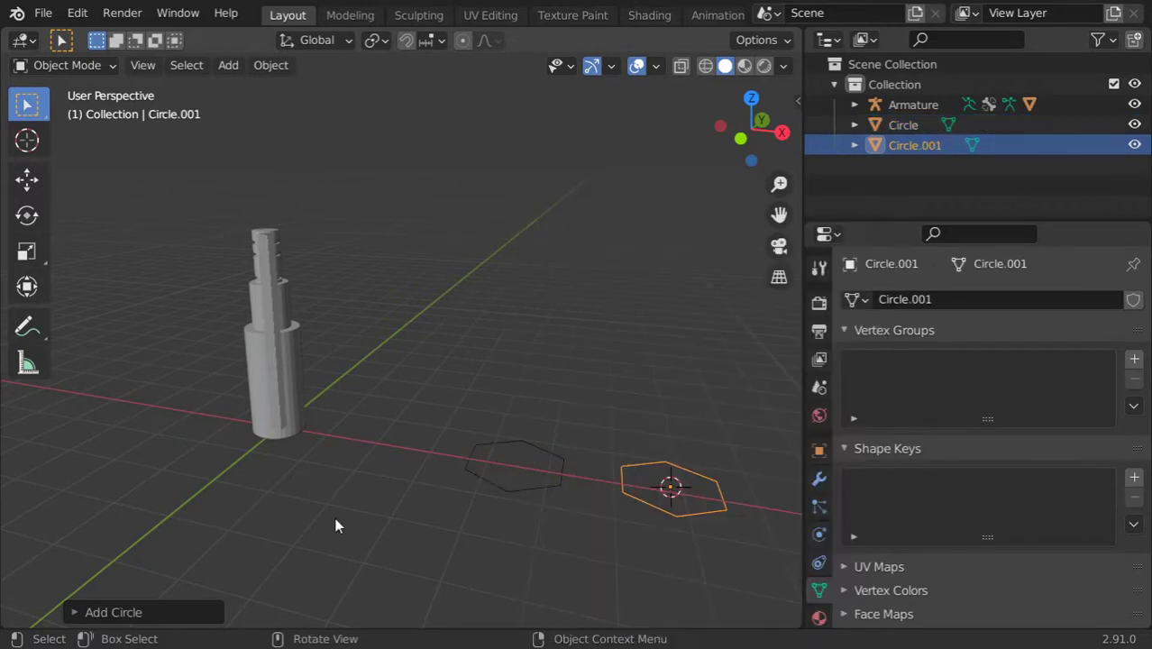
click(150, 613)
click(262, 395)
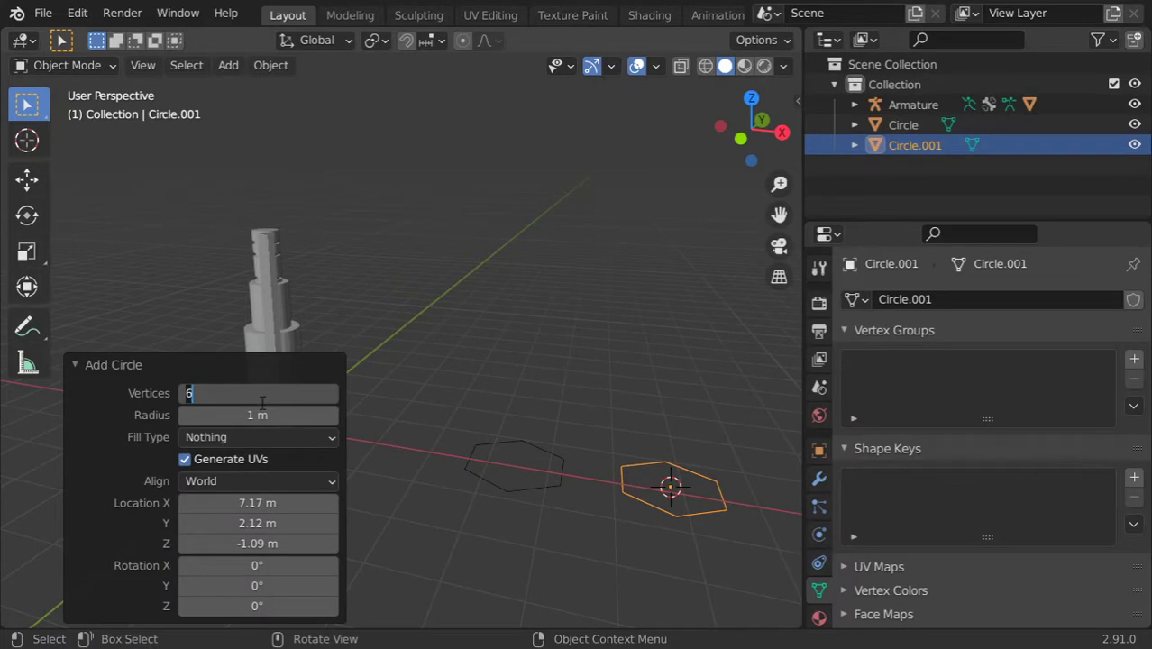
text(16)
key(Return)
middle_drag(316, 402, 463, 453)
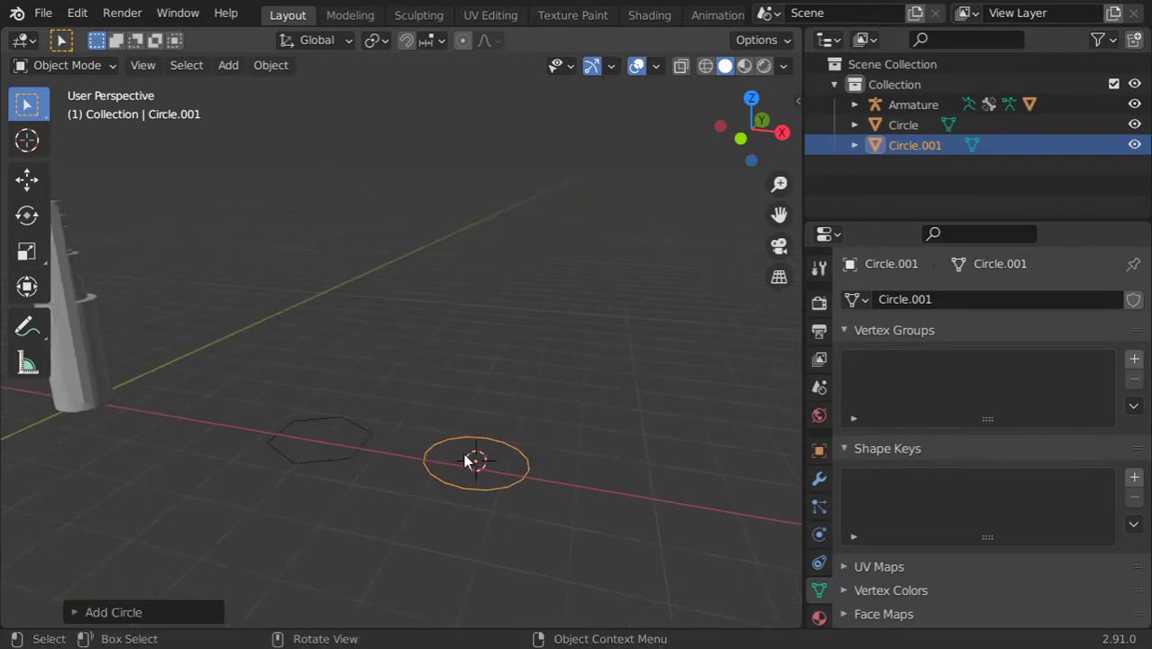
- In top view, extrude a two-vertex tab from the circle's rightmost vertex
key(KP_7)
key(Tab)
scroll(540, 345, up, 3)
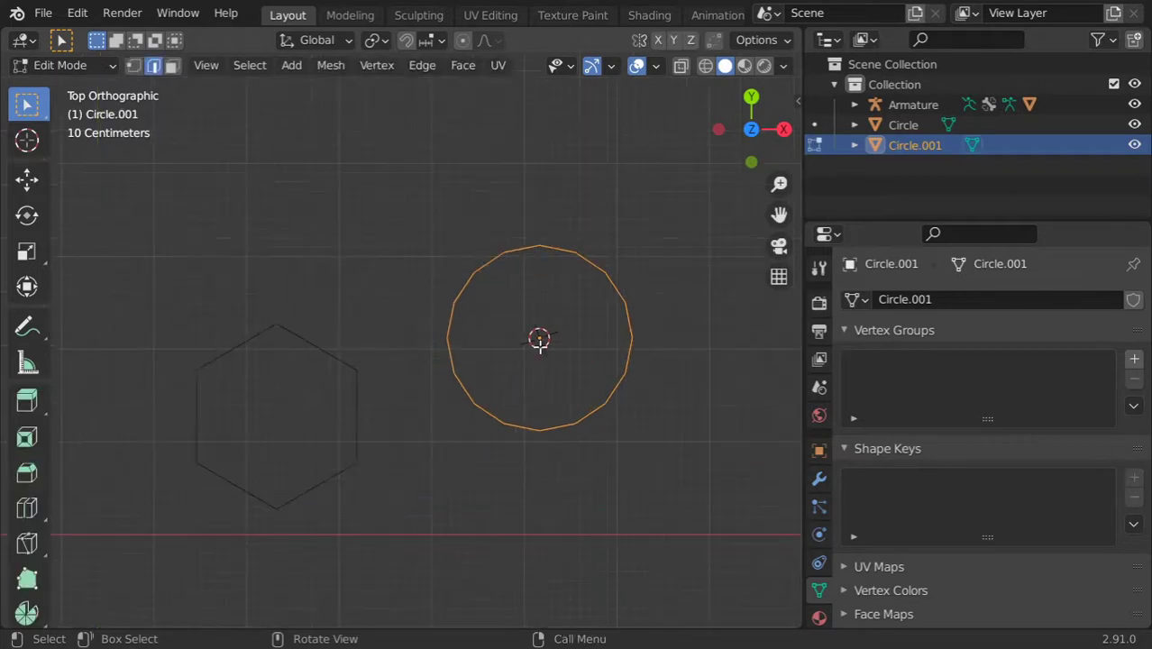
click(134, 65)
click(636, 341)
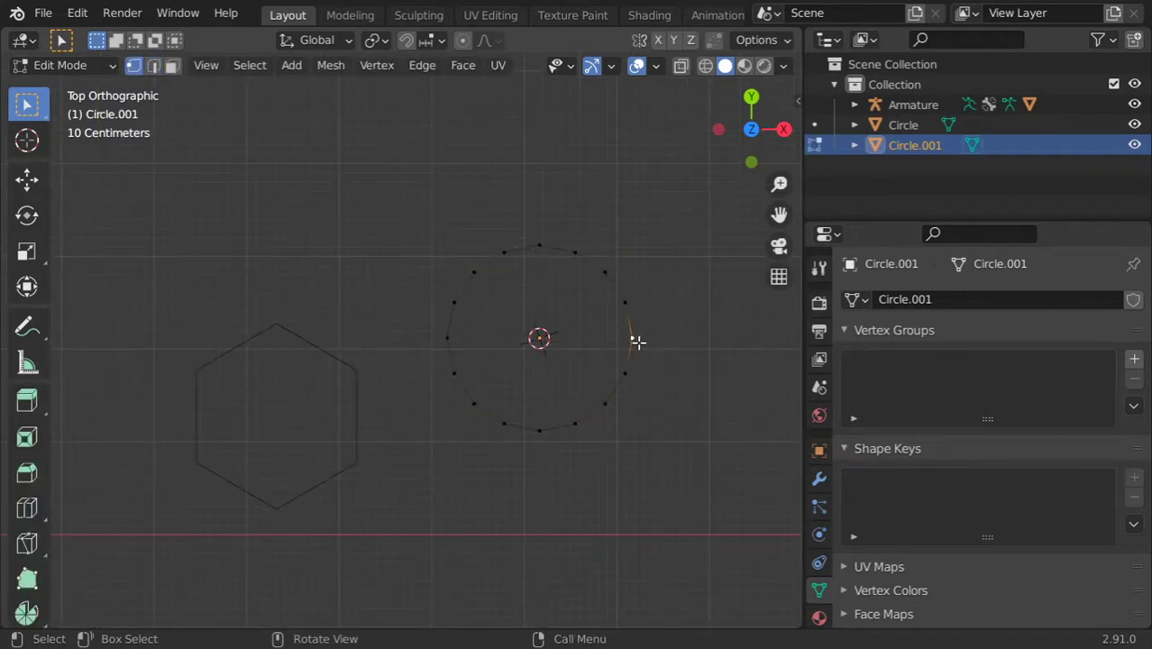
key(e)
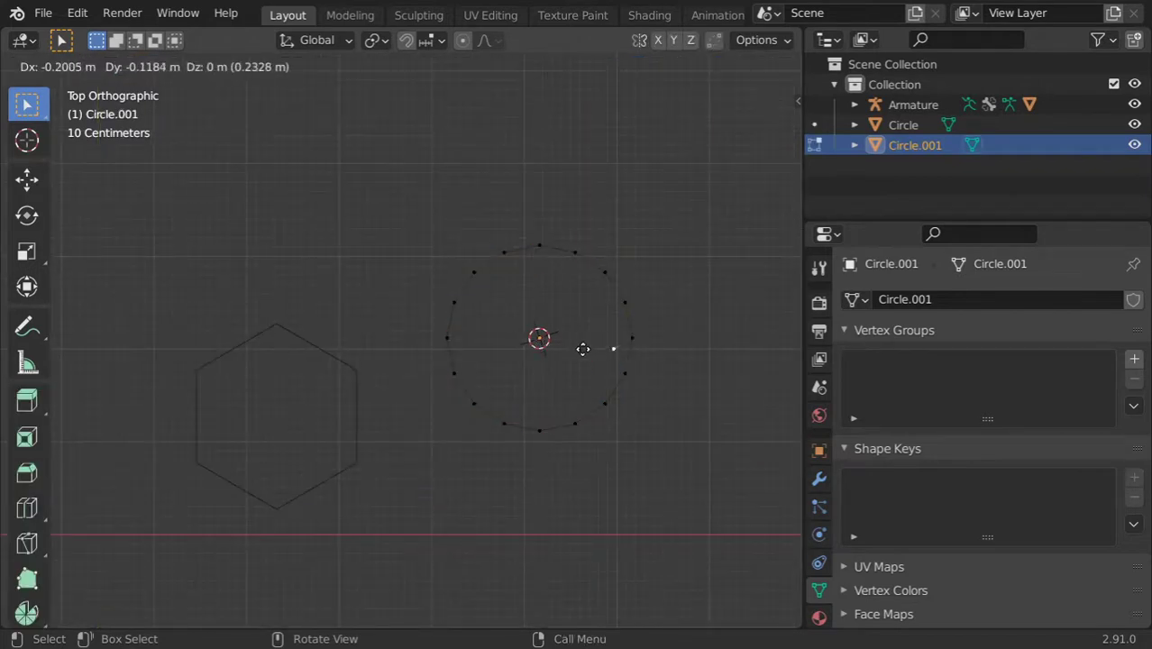
click(614, 344)
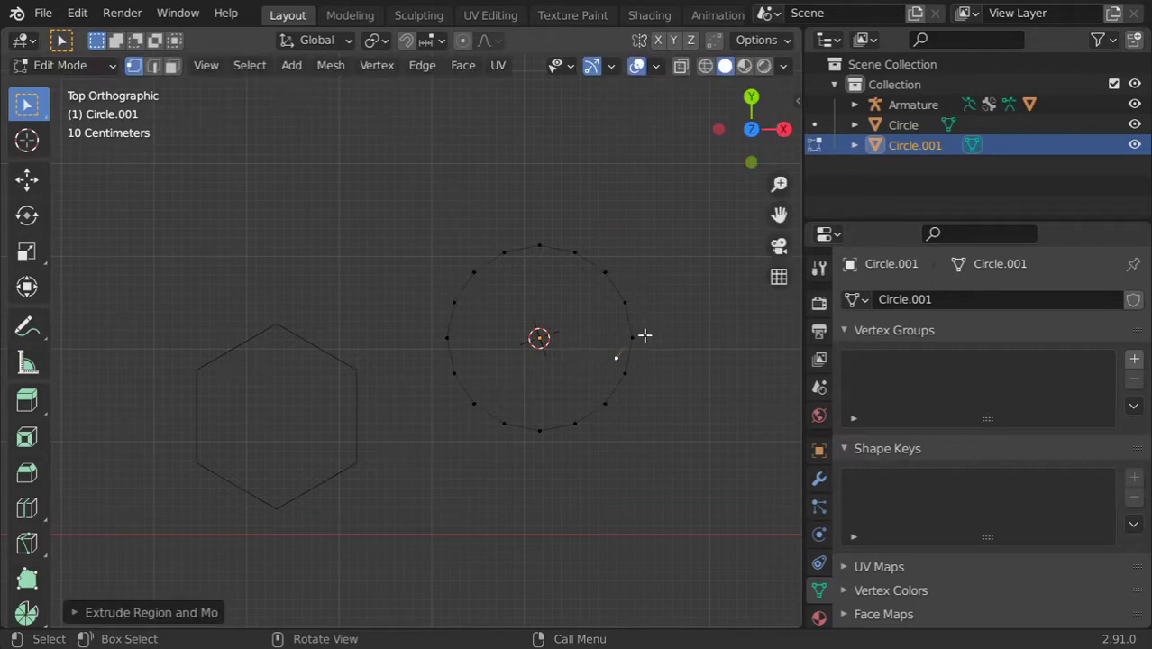
key(e)
click(659, 386)
- Extrude a matching two-vertex tab from the circle's leftmost vertex
click(457, 341)
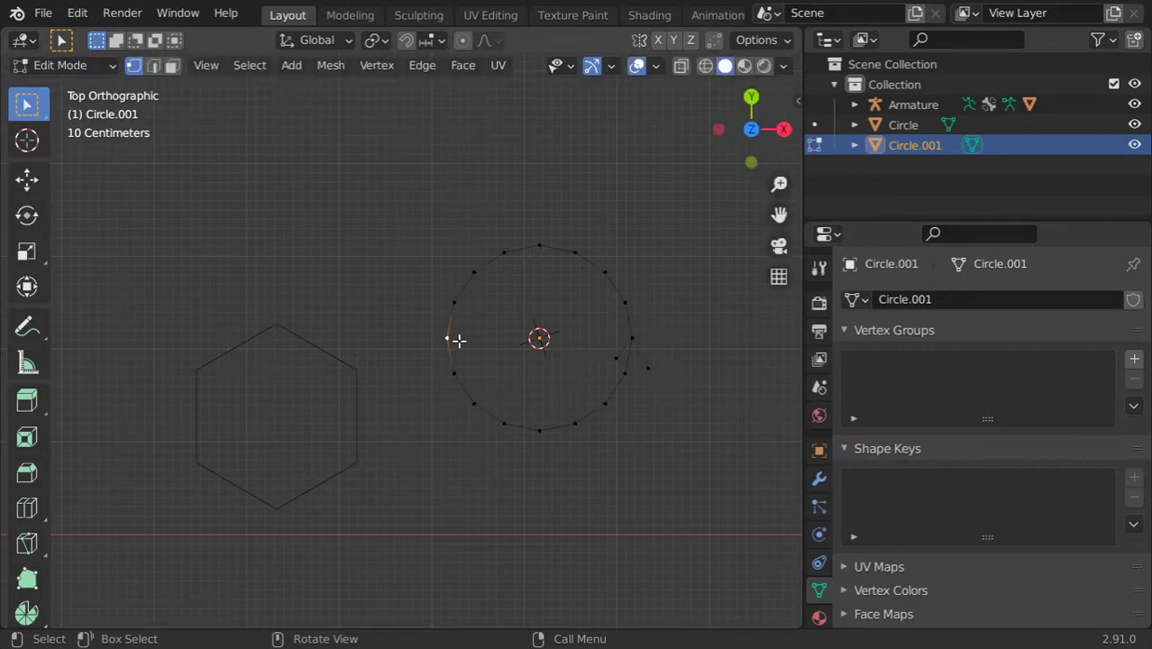
key(e)
click(468, 317)
click(450, 335)
key(e)
click(430, 292)
- Add an extra circle below the tabbed circle, then delete it
key(Tab)
scroll(553, 372, down, 2)
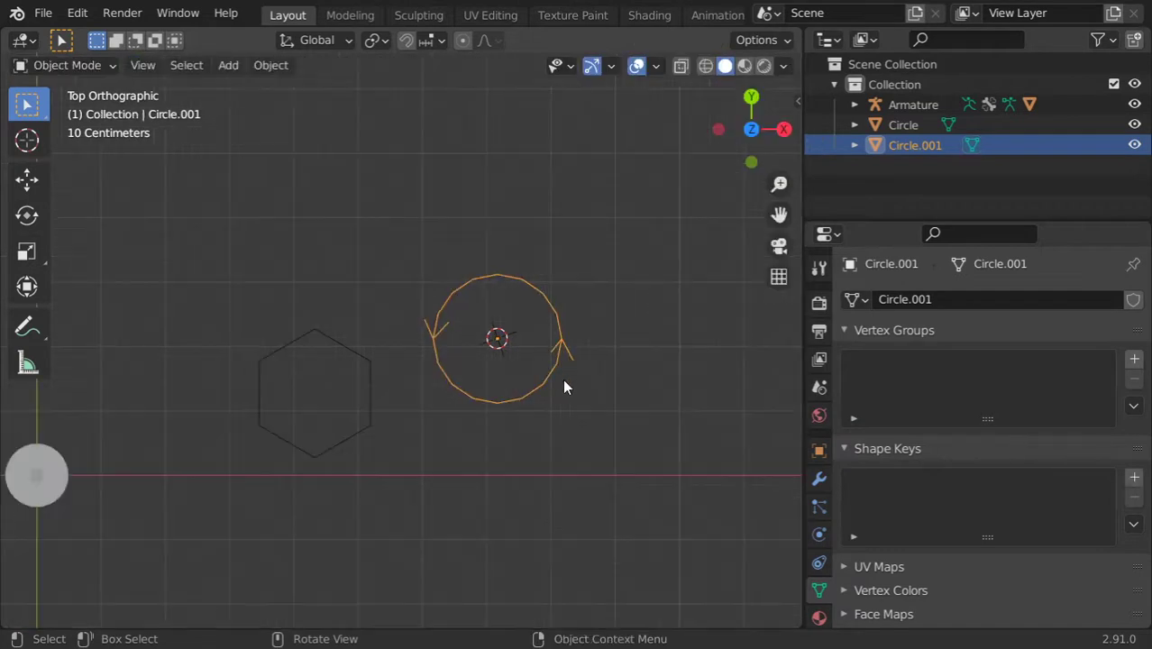
shift+right_click(668, 437)
key(shift+a)
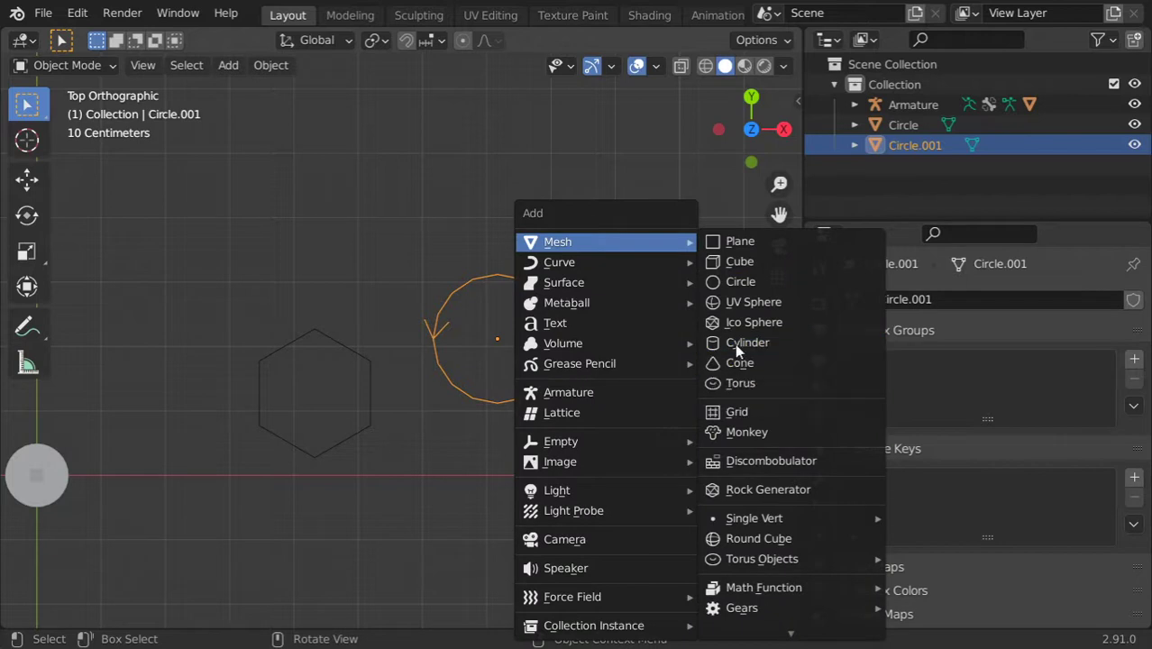
click(723, 283)
shift+middle_drag(709, 452, 599, 444)
key(Tab)
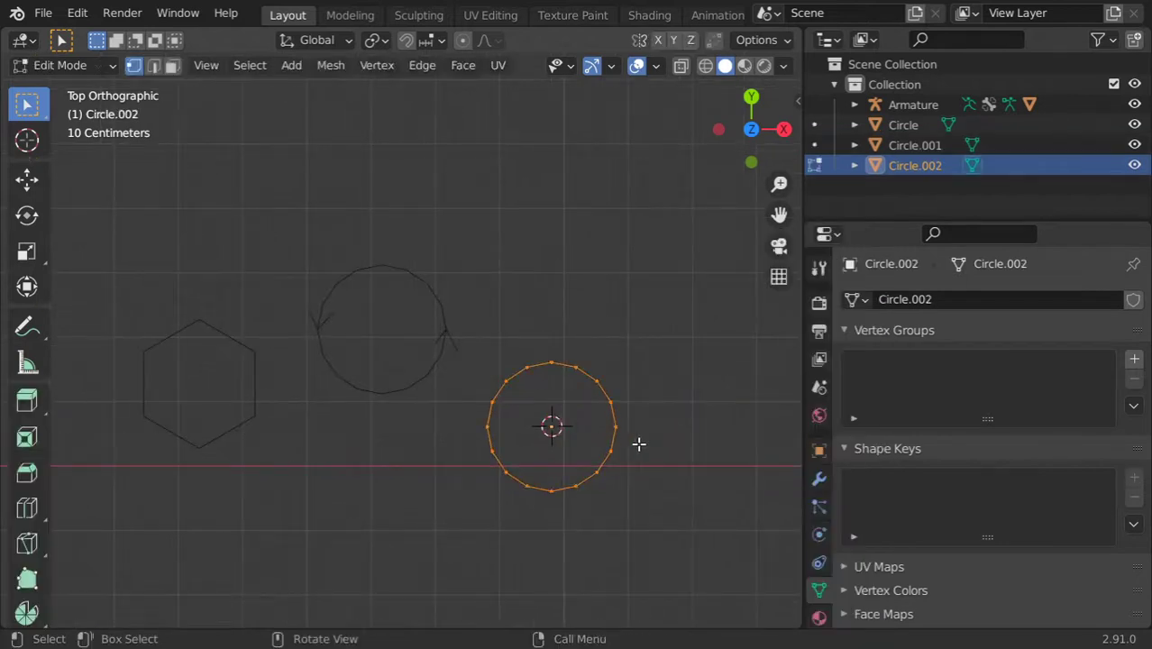
scroll(616, 426, up, 1)
key(Tab)
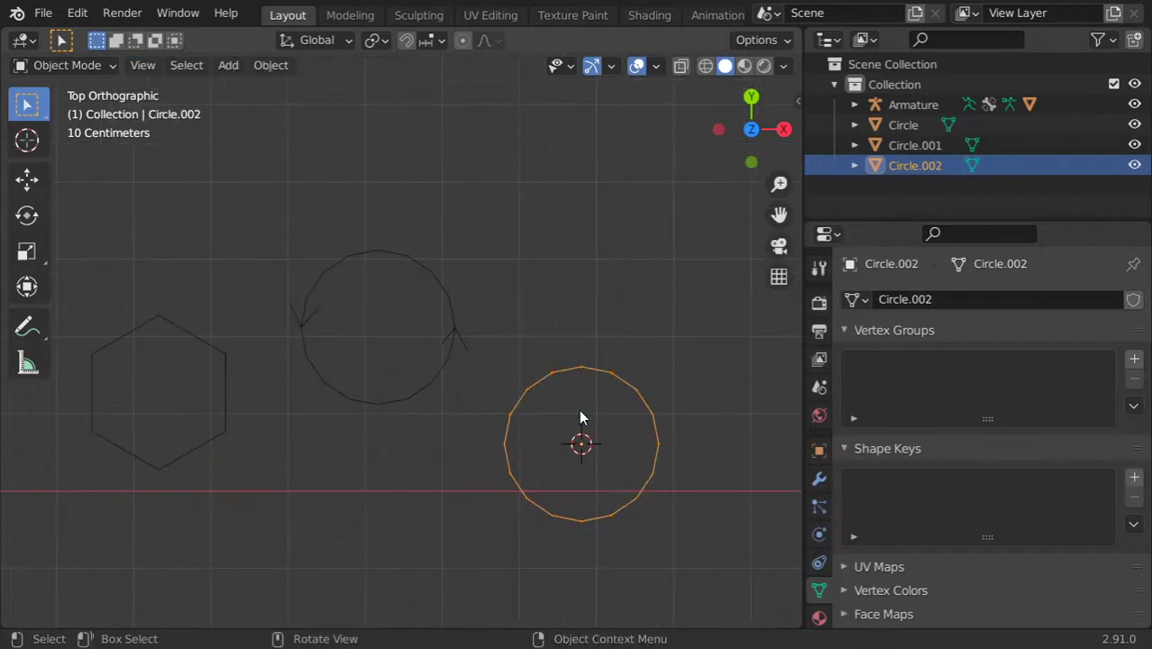
key(Delete)
key(shift+a)
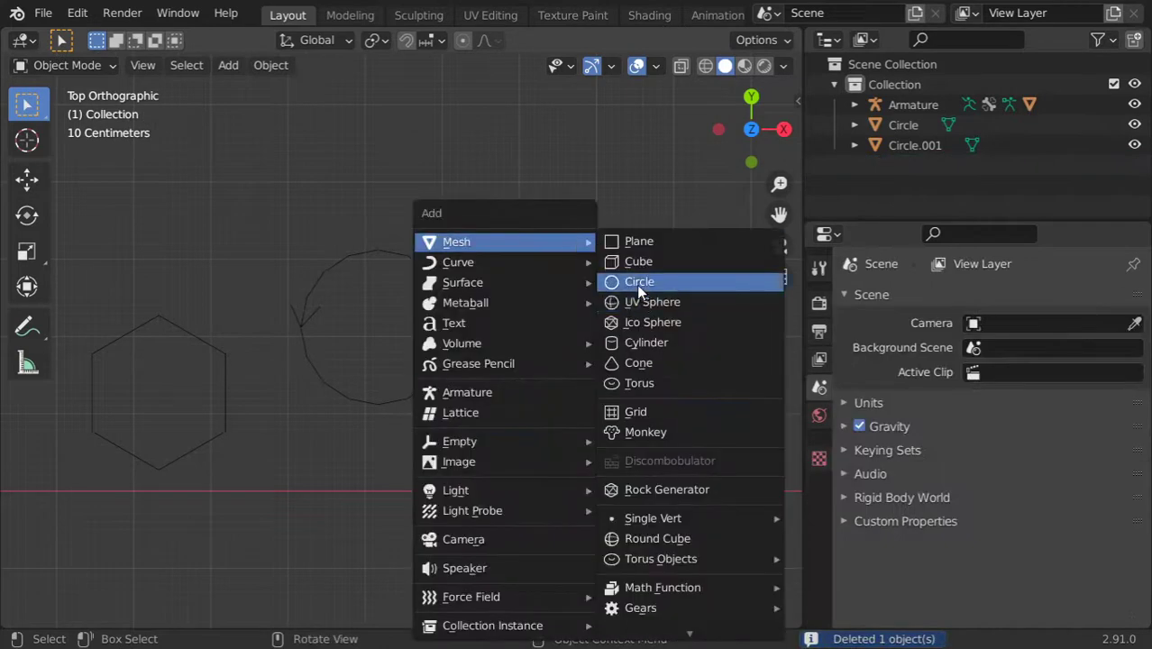
- Add a new circle mesh with 32 vertices
click(636, 283)
click(259, 393)
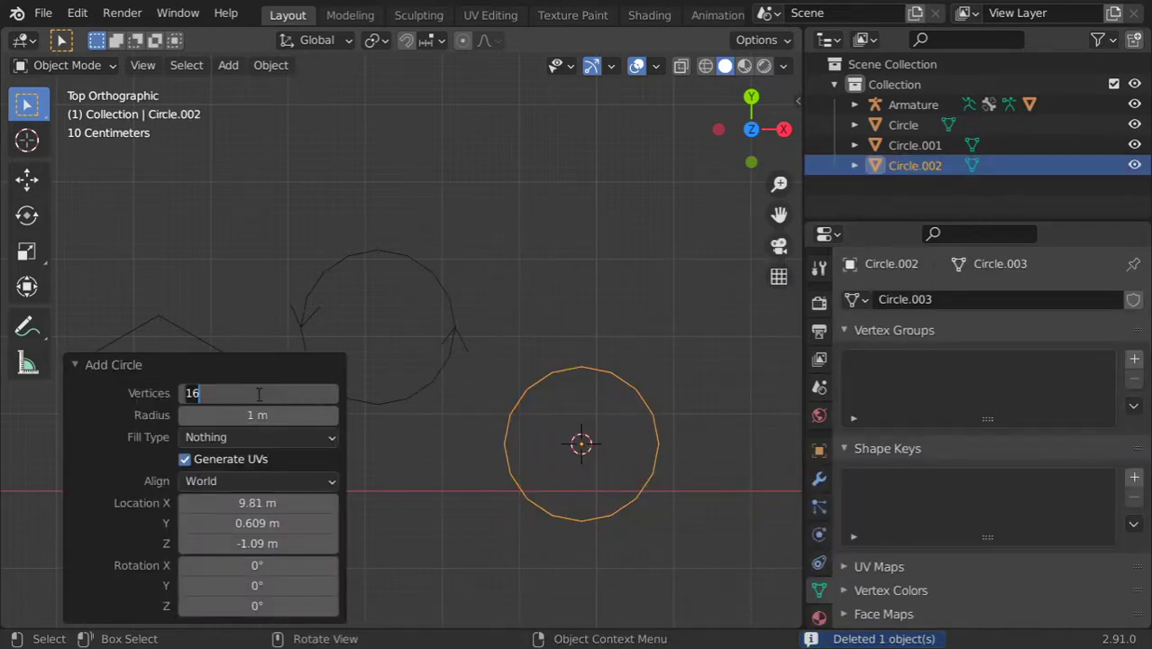
key(Return)
click(243, 365)
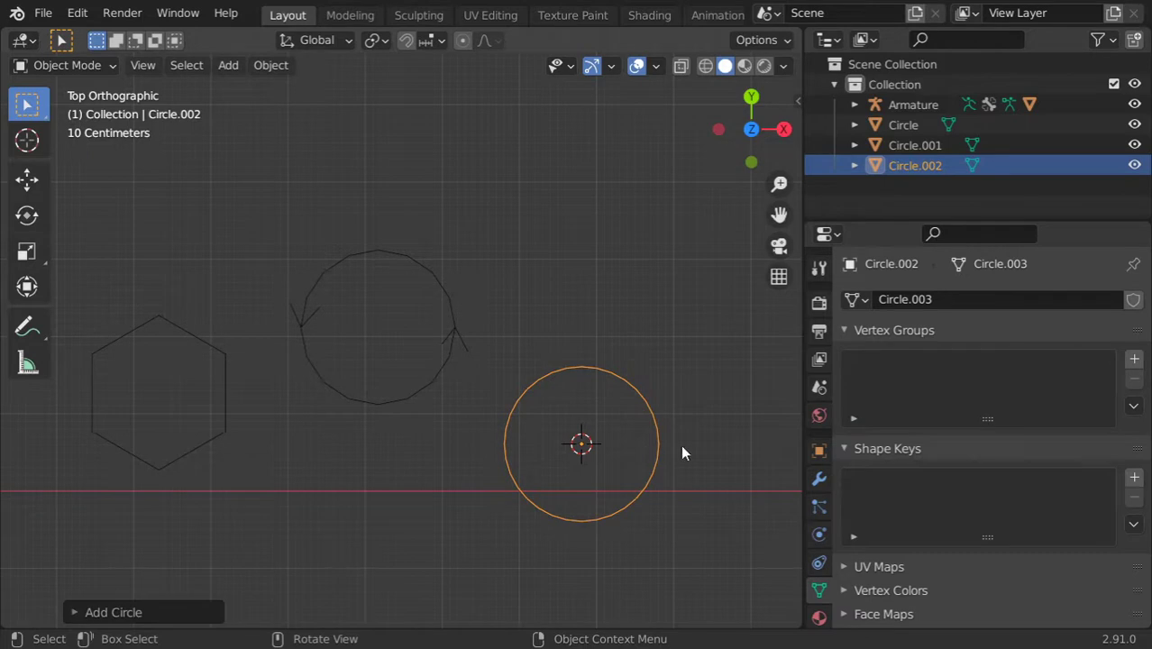
- Stretch the side vertices along X and delete their faces, leaving outline-only tabs
key(Tab)
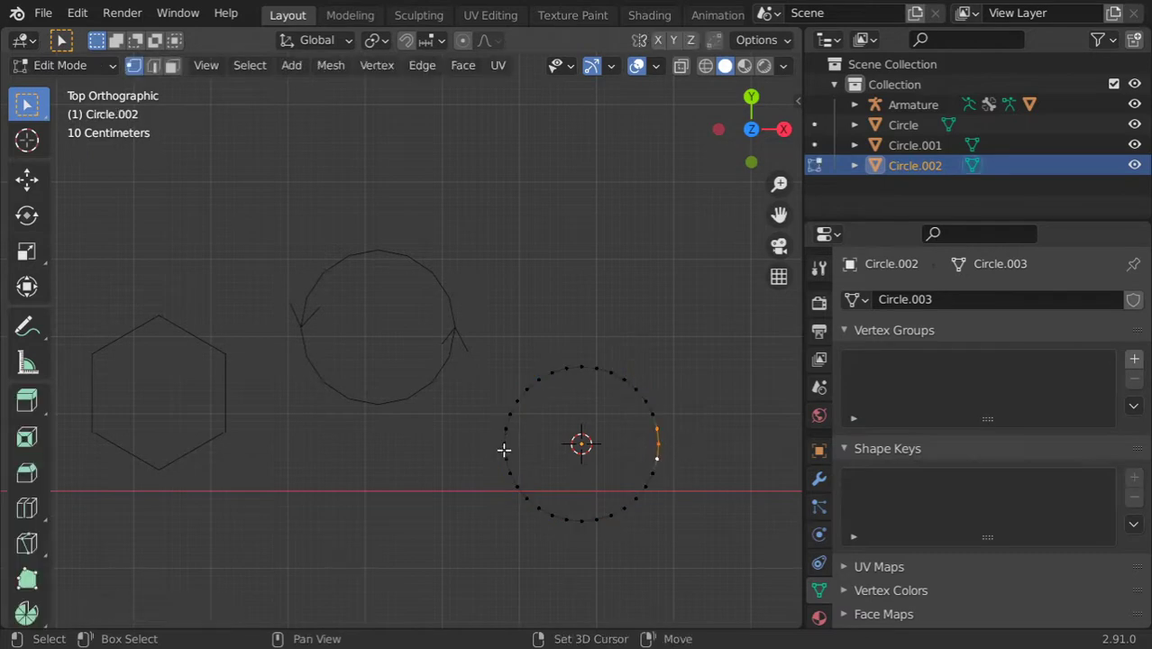
ctrl+scroll(622, 448, down, 2)
key(s)
key(x)
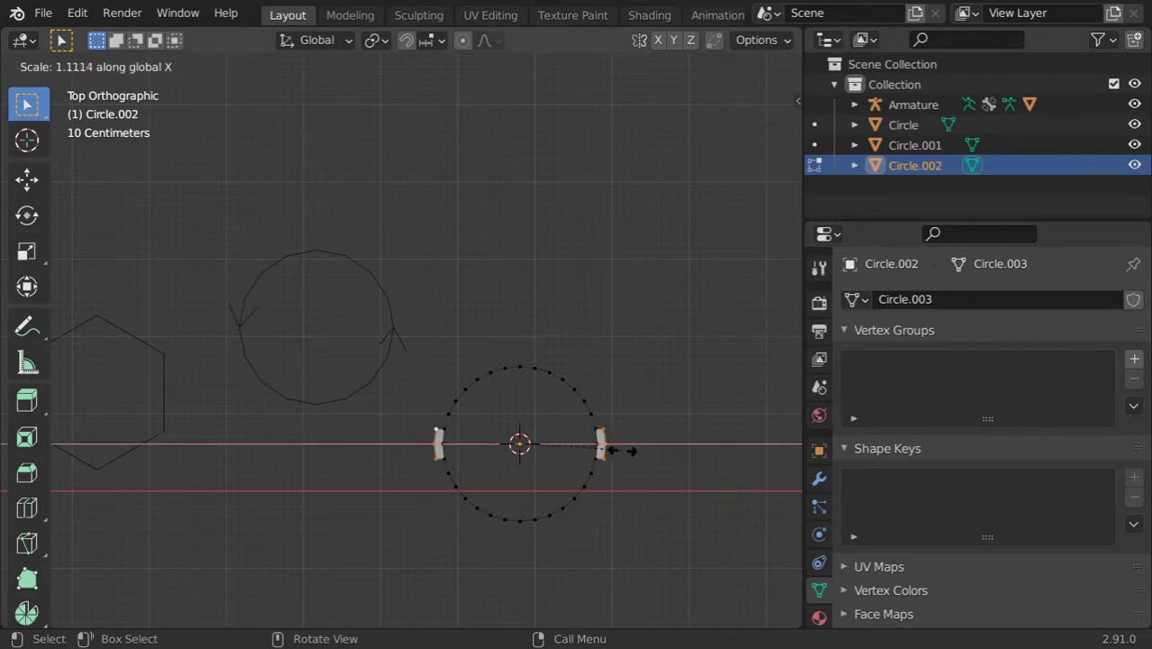
click(624, 453)
shift+click(457, 443)
key(x)
click(569, 429)
- Return to Object Mode, orbit to view the rig, and select the armature
key(Tab)
scroll(559, 428, down, 4)
ctrl+scroll(505, 415, up, 1)
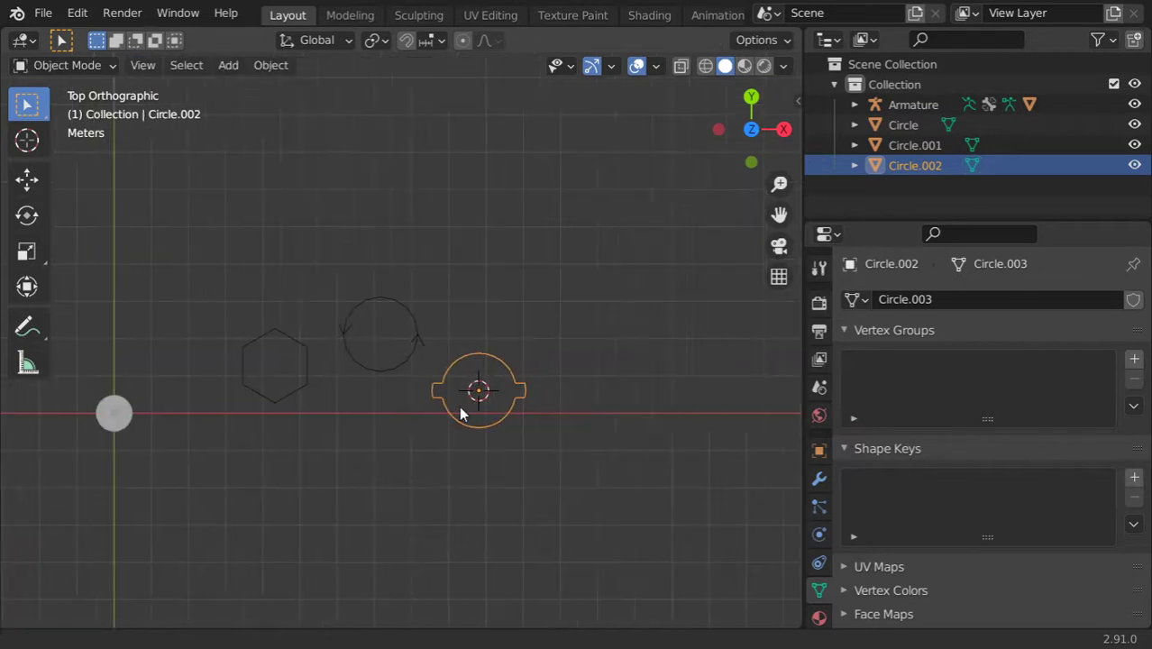
ctrl+scroll(406, 383, up, 1)
click(373, 361)
middle_drag(385, 354, 115, 137)
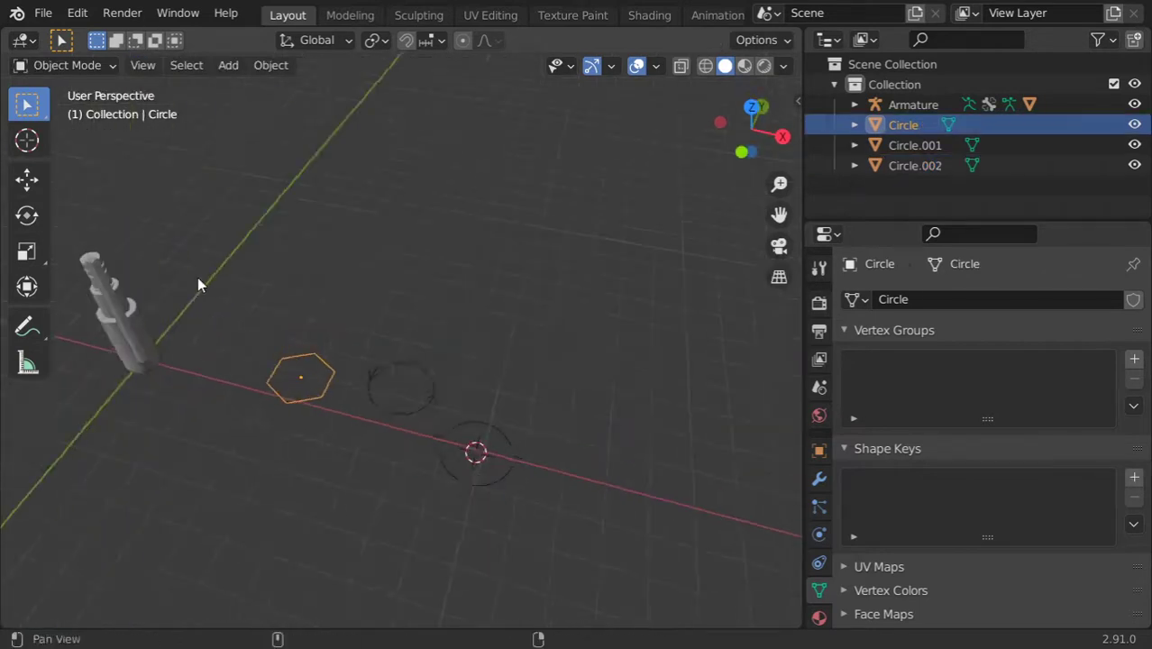
click(90, 64)
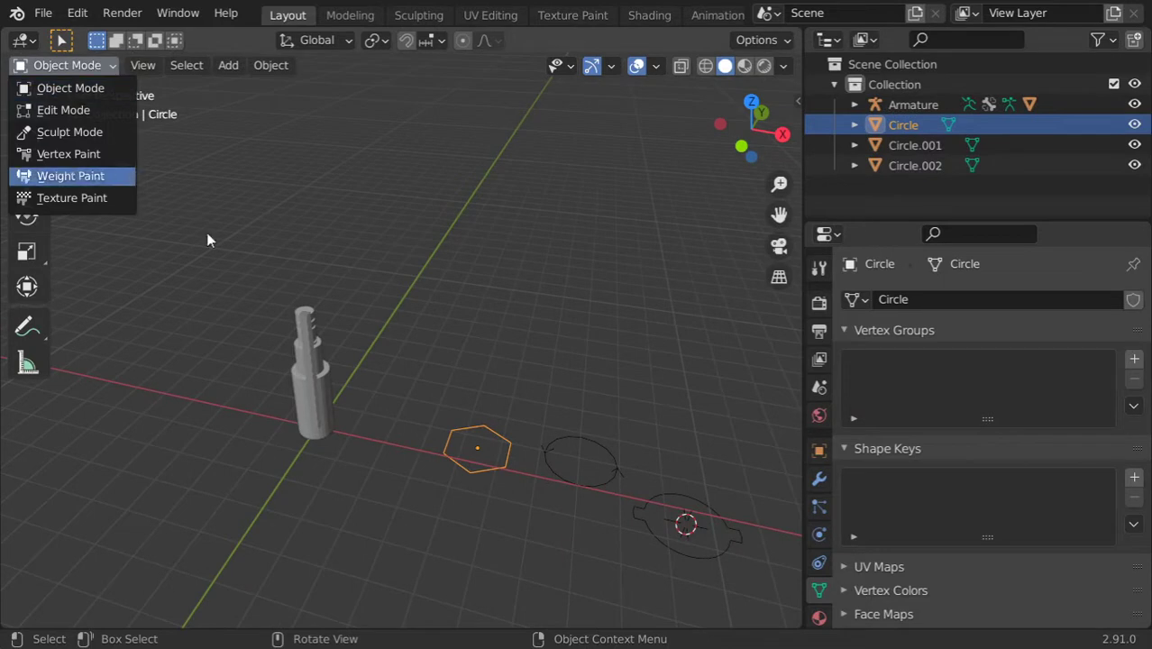
click(299, 335)
click(304, 341)
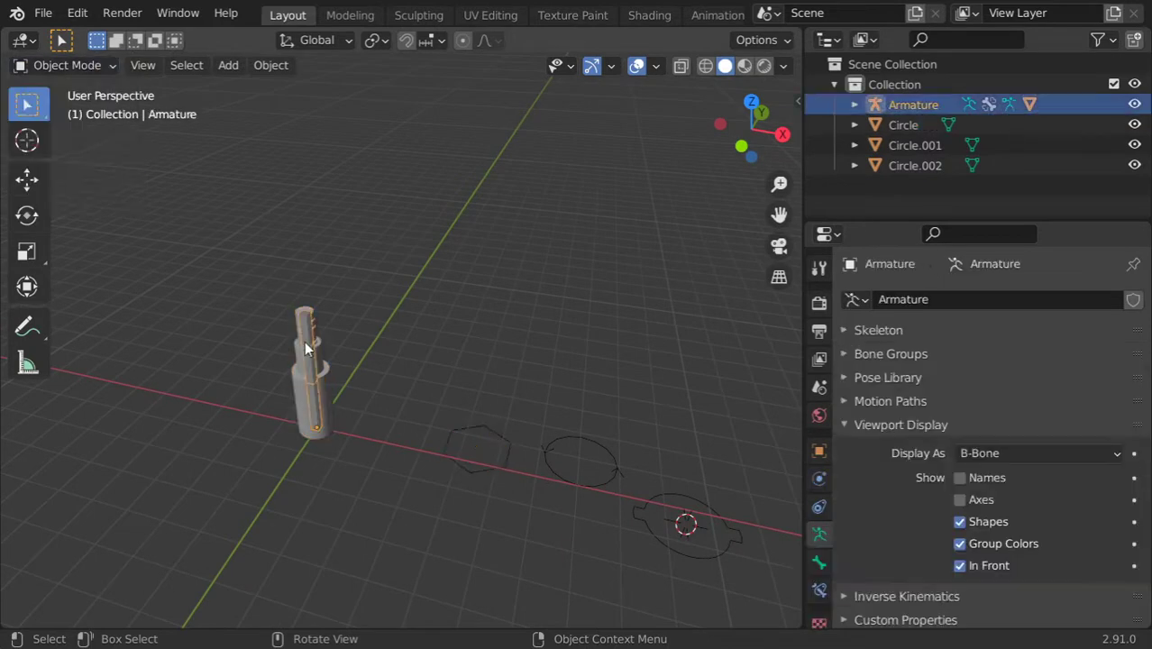
- Put the armature in Pose Mode and set the lower bone's custom shape to the hexagon
click(52, 73)
click(72, 131)
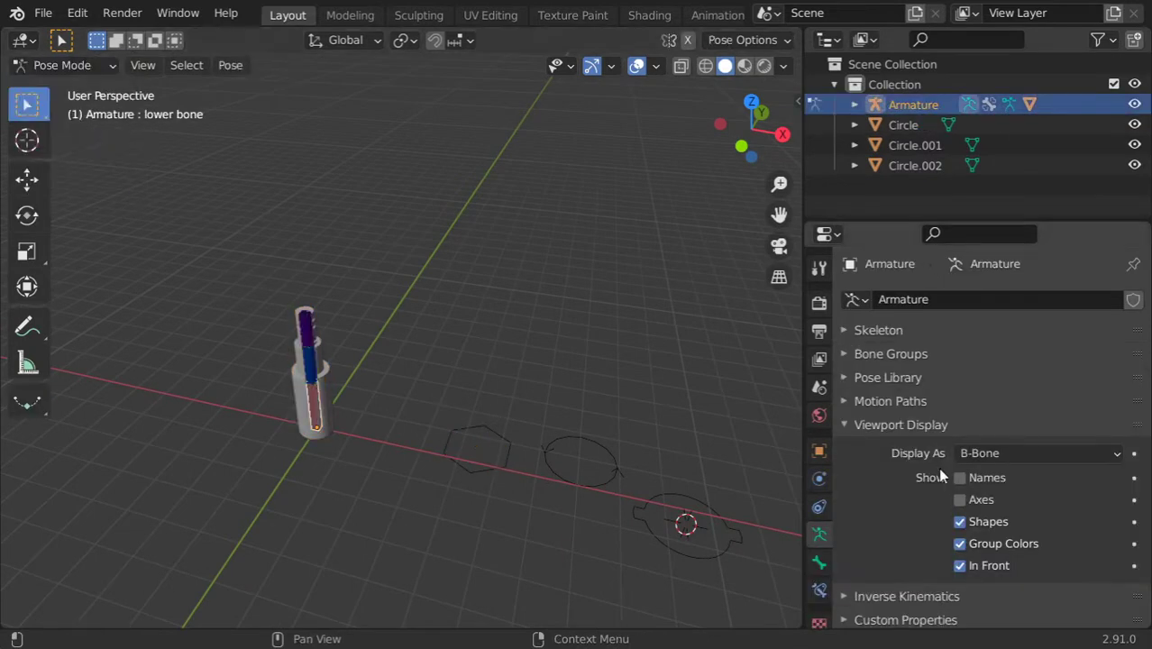
click(825, 569)
scroll(974, 504, down, 3)
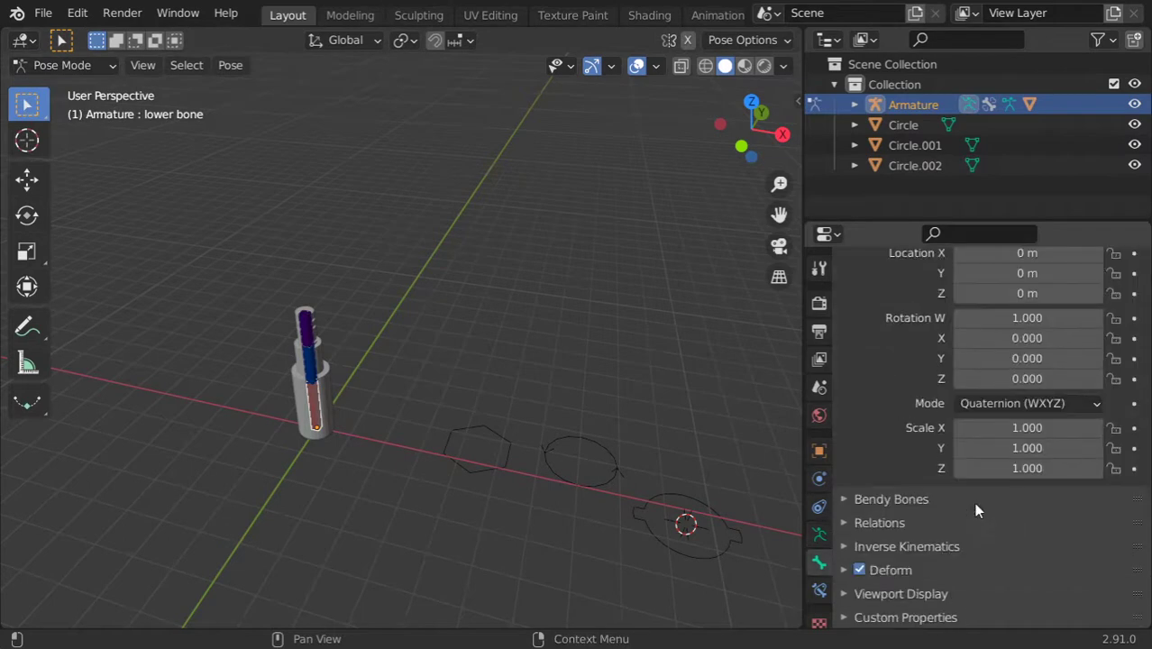
click(905, 596)
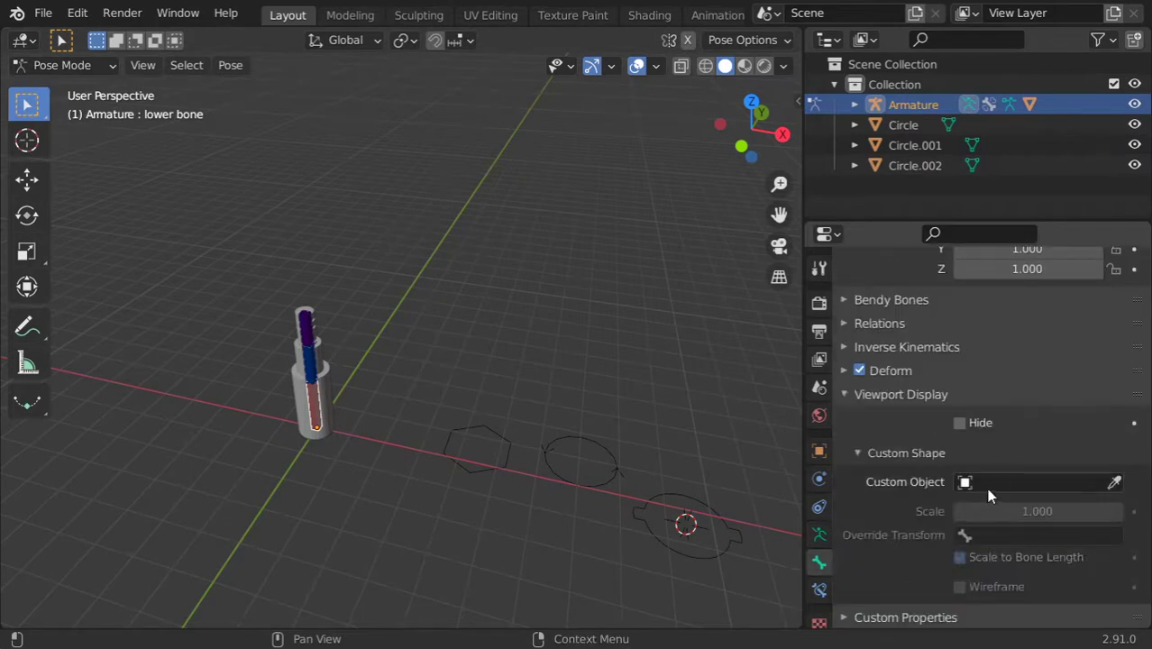
click(1114, 482)
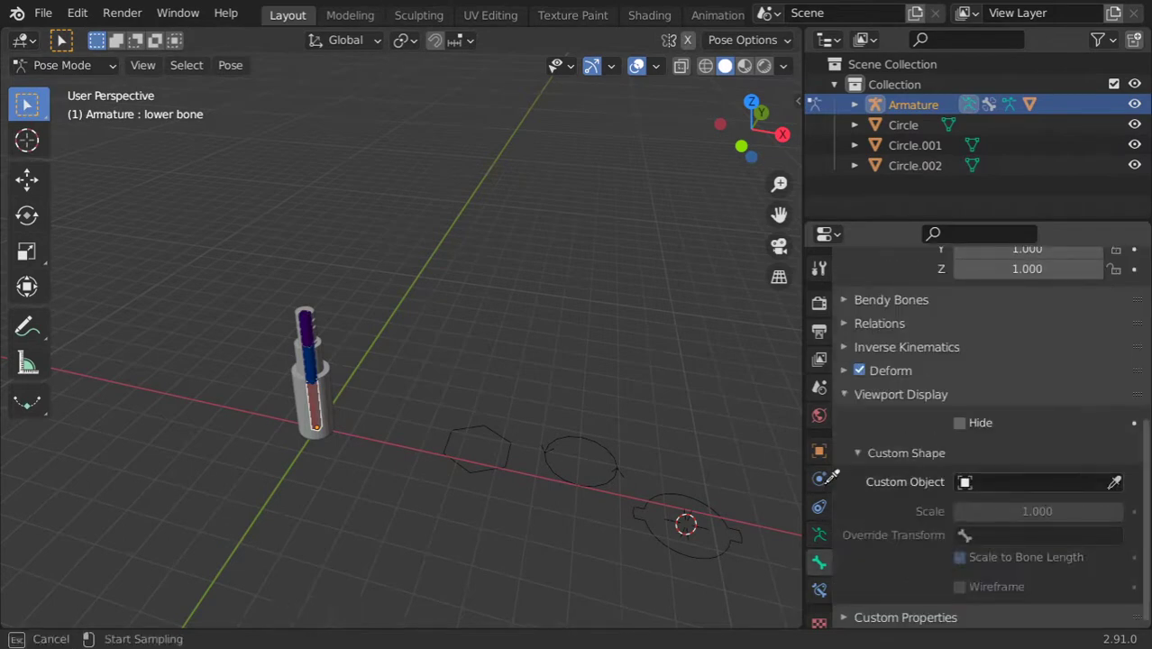
click(511, 453)
- Select the middle bone and set its custom shape to Circle.001
mouse_move(445, 456)
middle_down()
mouse_move(450, 351)
mouse_move(509, 457)
middle_up()
key(Tab)
key(Tab)
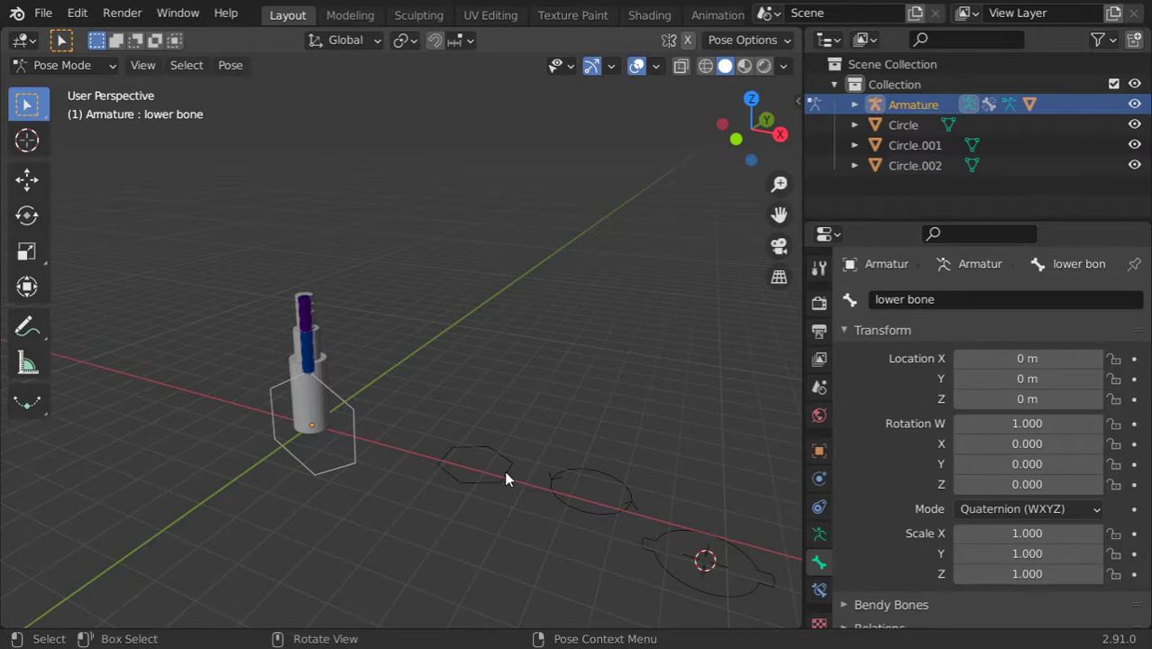
key(Tab)
key(Tab)
click(309, 349)
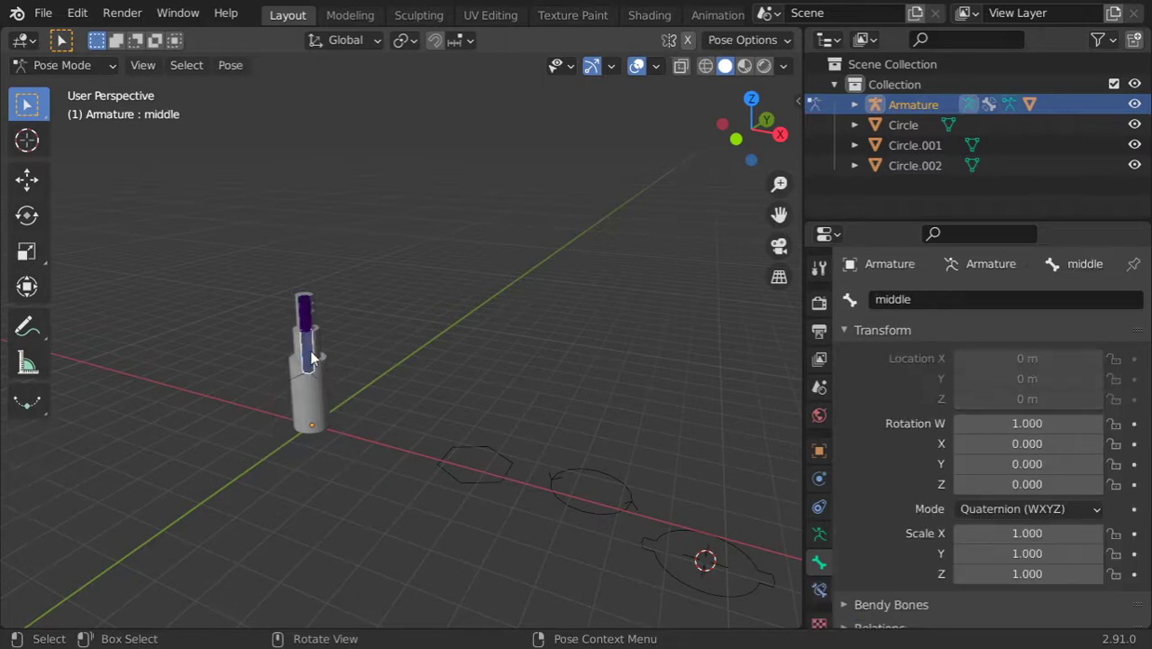
scroll(904, 502, down, 6)
scroll(904, 502, down, 2)
click(1019, 481)
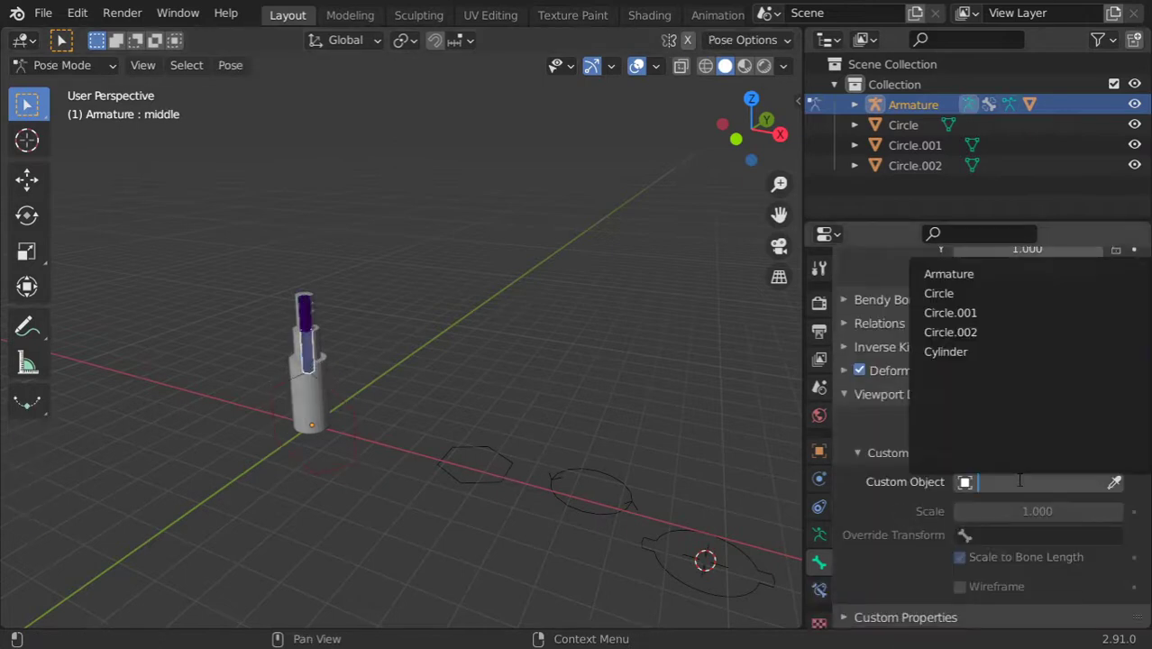
click(1060, 483)
click(1114, 482)
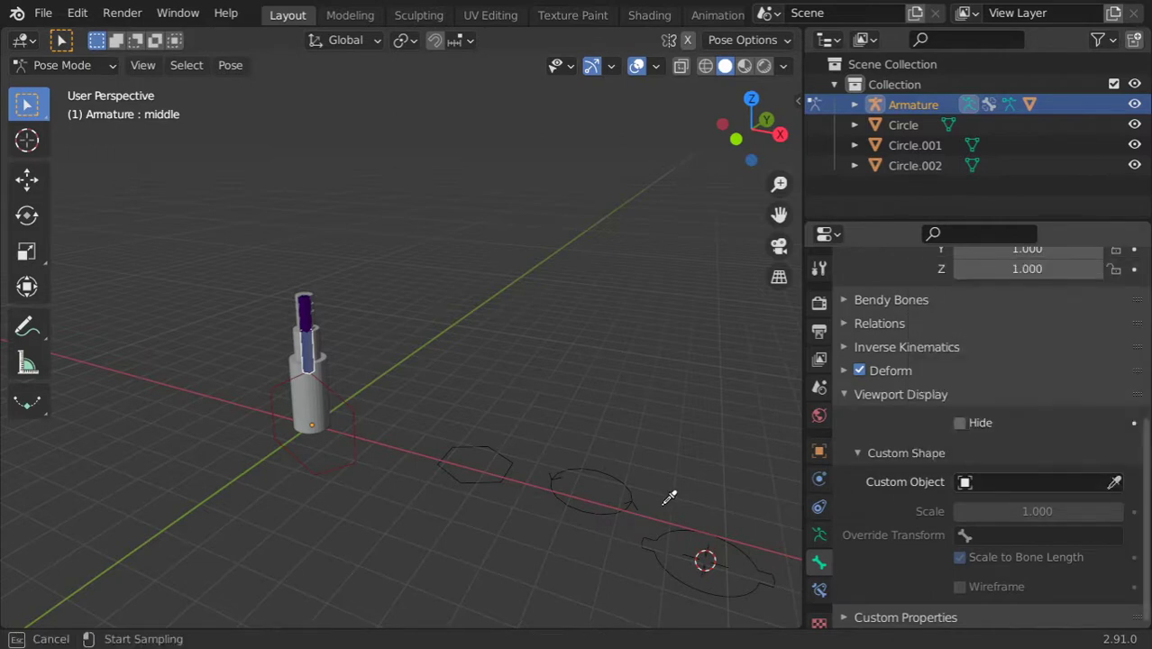
click(637, 489)
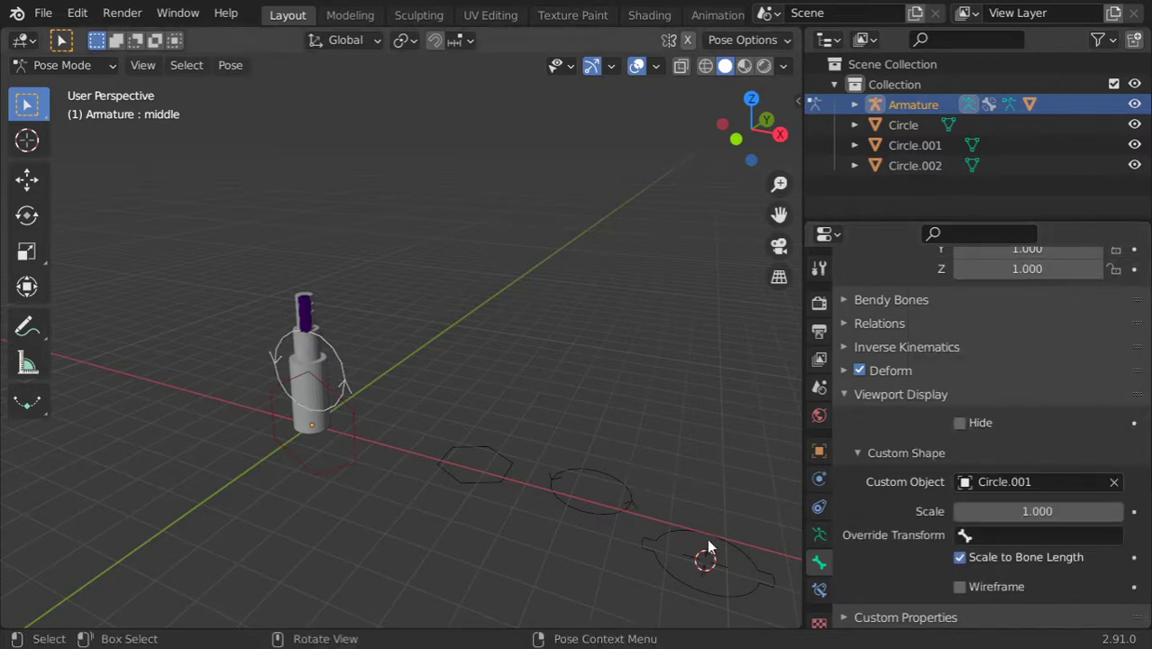
click(62, 65)
- Edit all three shapes together and try 90° X and Y rotations, cancelling both
click(54, 85)
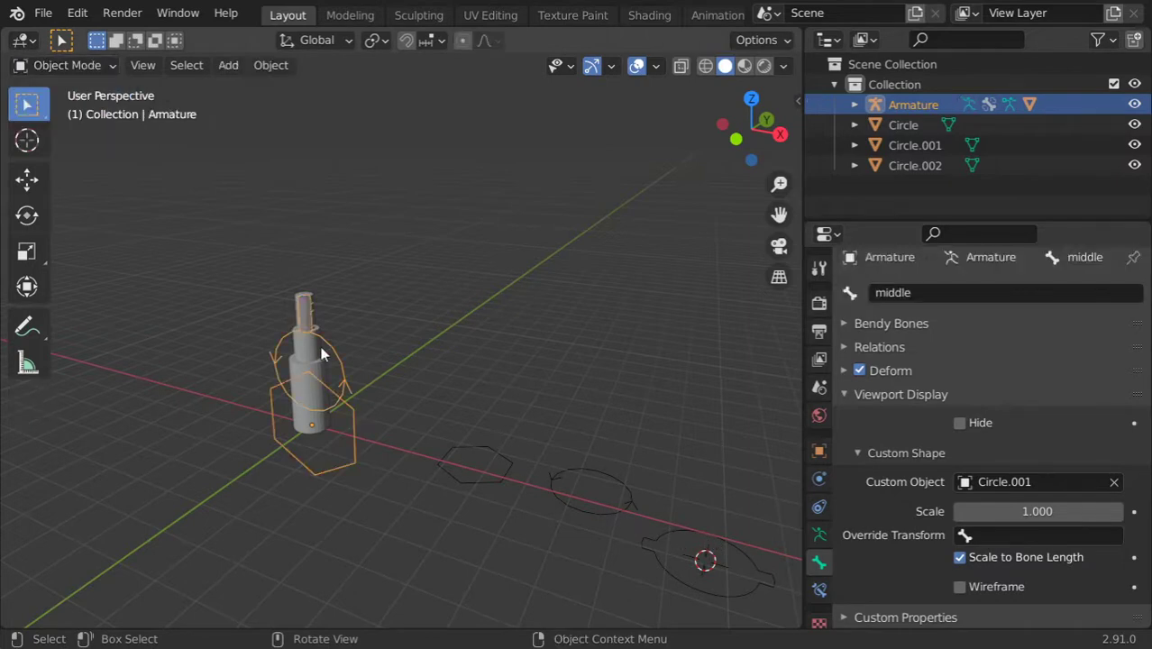
click(491, 486)
shift+click(570, 499)
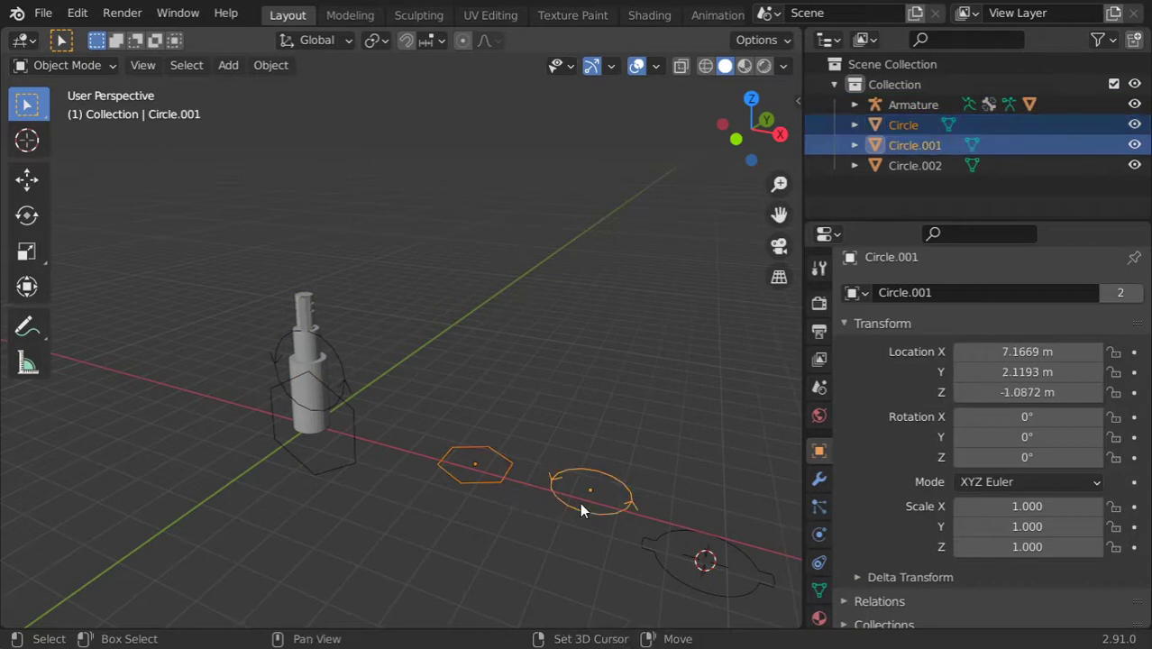
shift+click(675, 531)
key(Tab)
mouse_move(547, 470)
middle_down()
mouse_move(596, 437)
mouse_move(661, 456)
middle_up()
text(rx90)
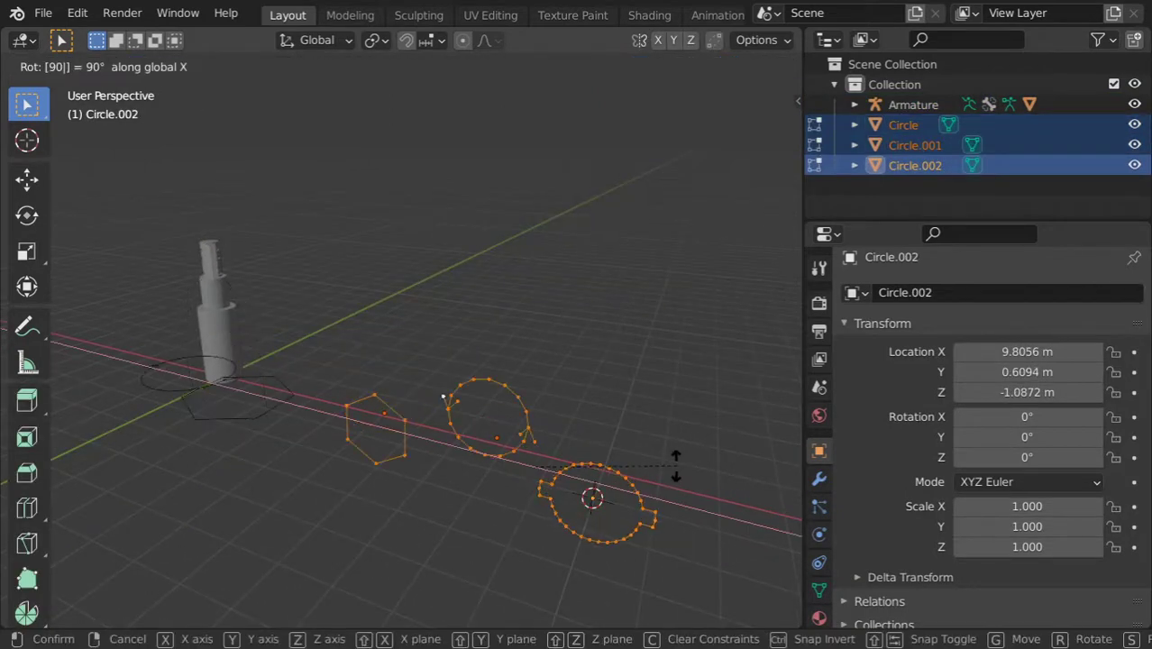
key(Escape)
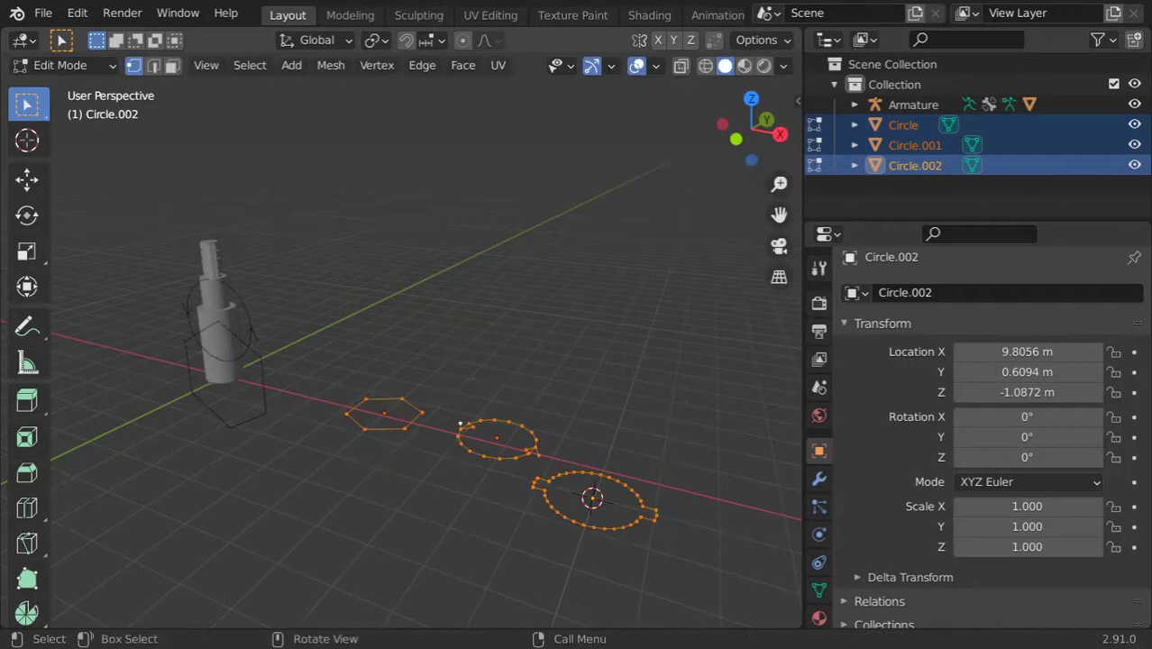
key(r)
key(x)
key(Escape)
text(ry90)
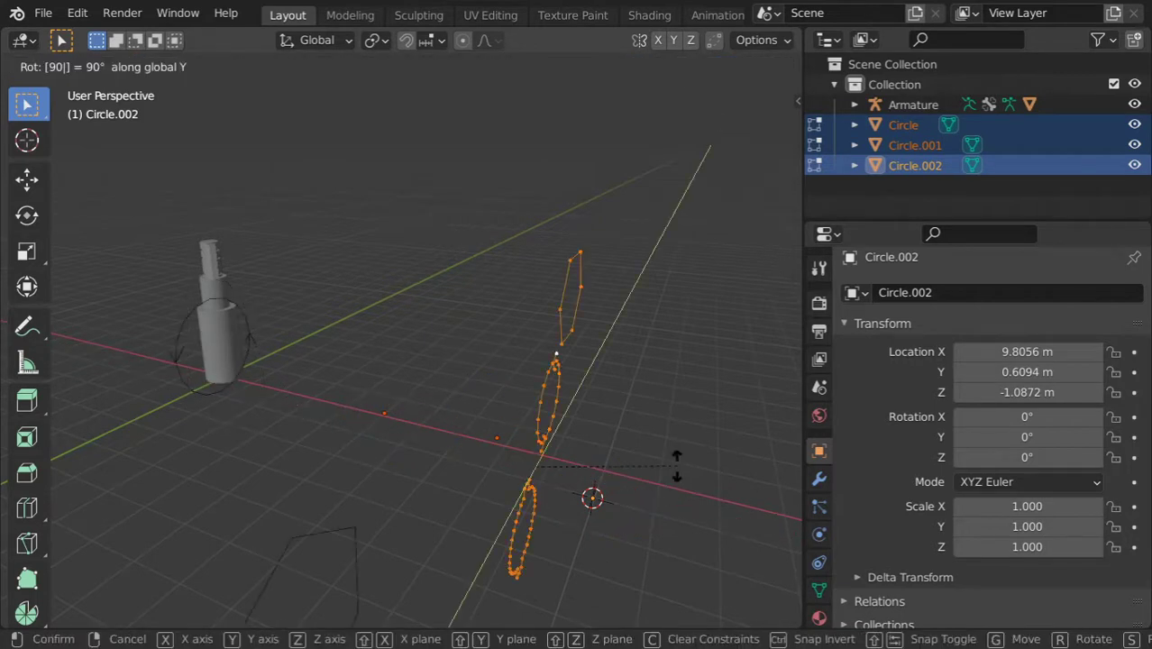
key(Escape)
- Stand the hexagon upright by rotating its vertices 90° around X
click(398, 429)
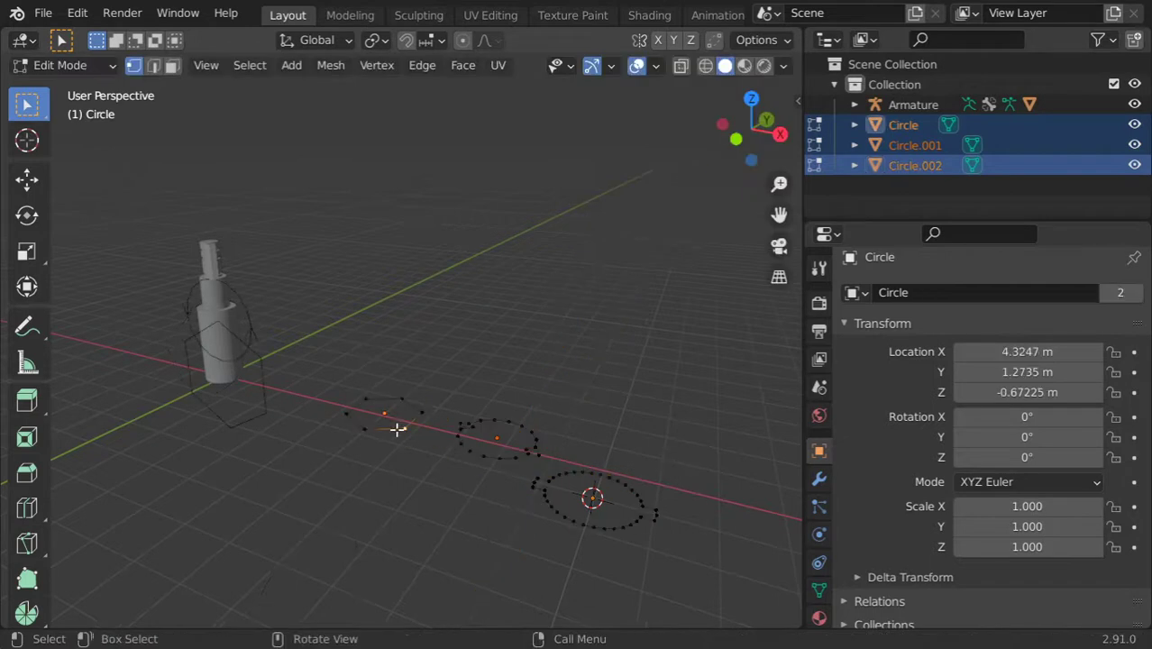
key(Tab)
click(407, 425)
key(Tab)
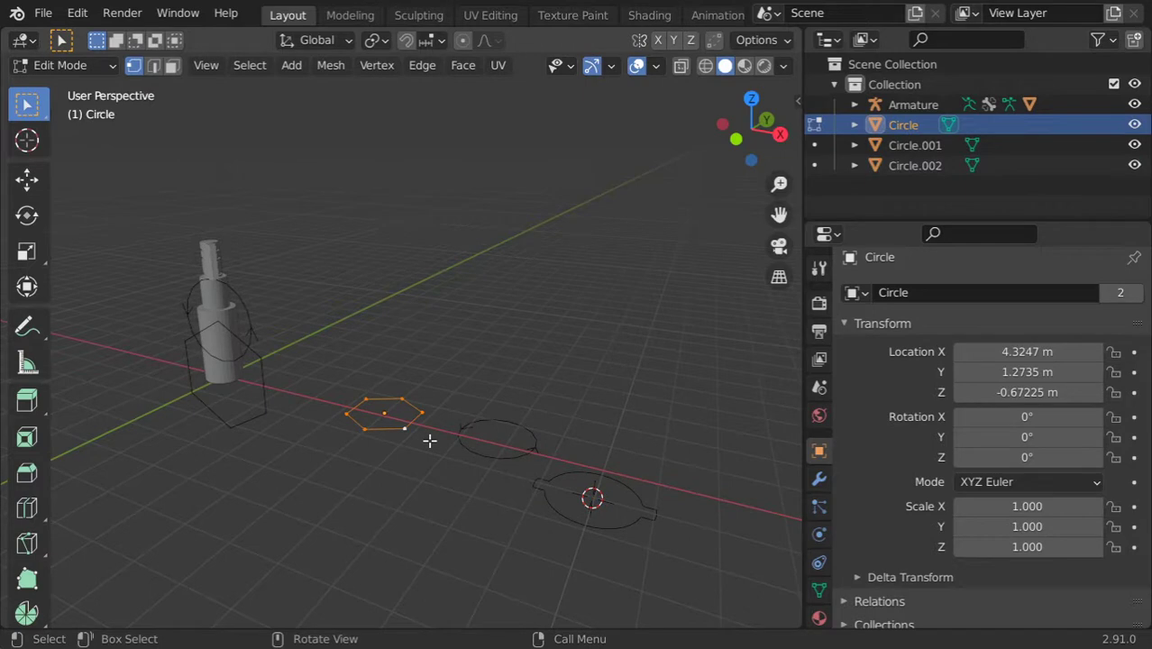
text(rx90)
key(Return)
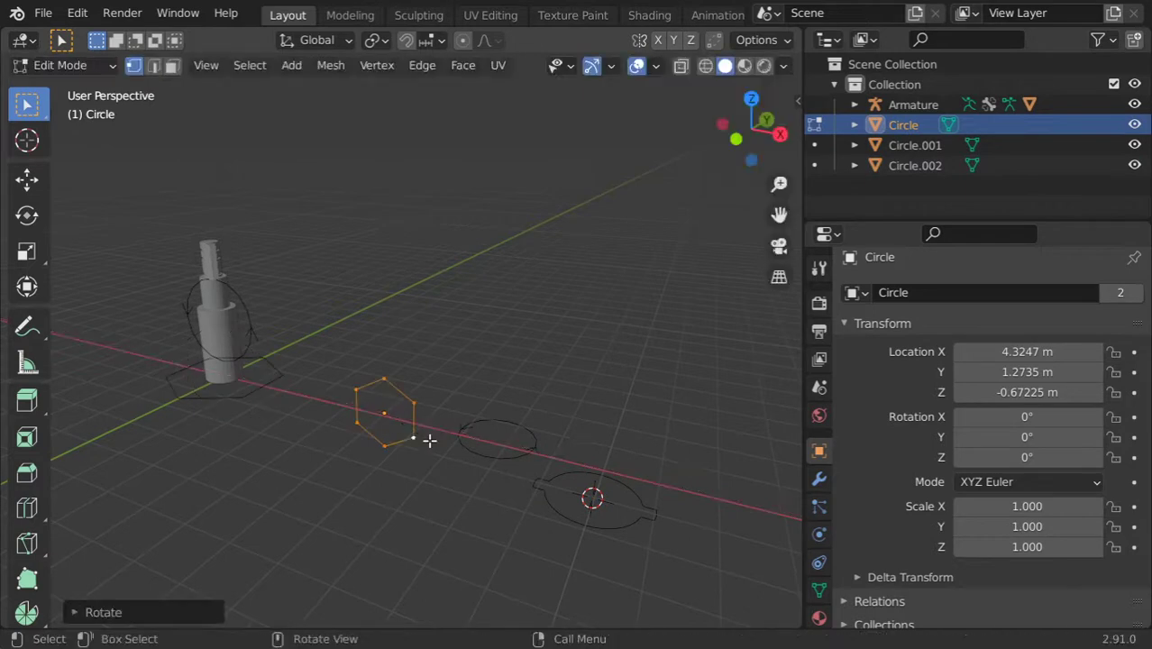
- Rotate Circle.001 and Circle.002 upright by 90° around X
key(Tab)
click(478, 453)
key(Tab)
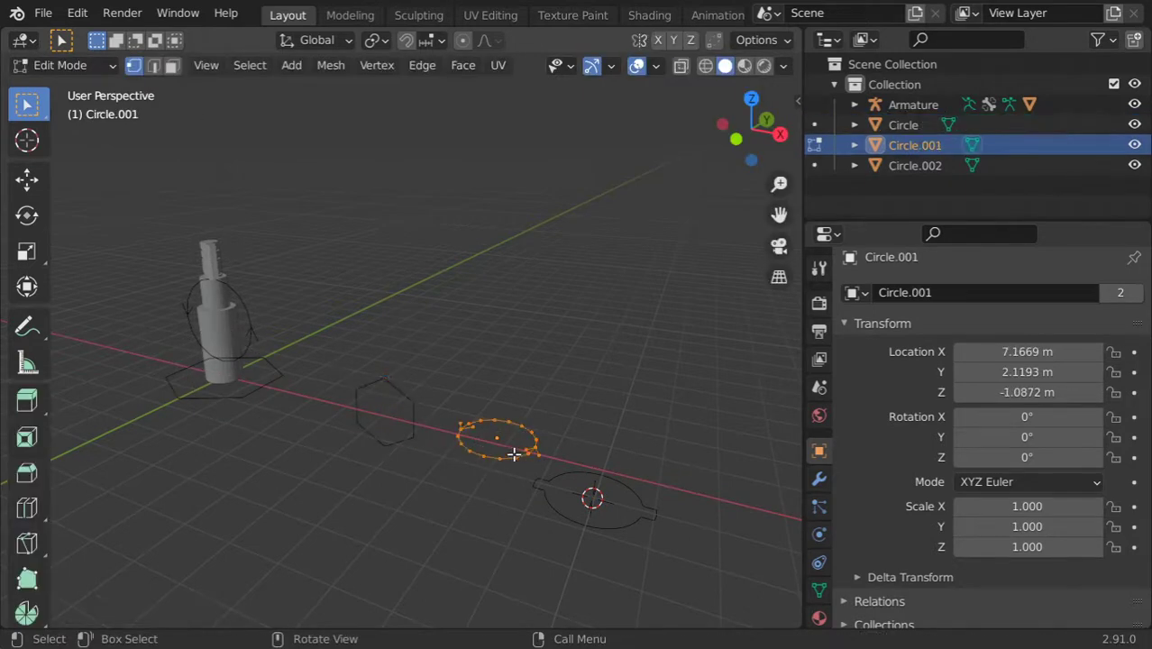
text(rx90)
key(Return)
key(Tab)
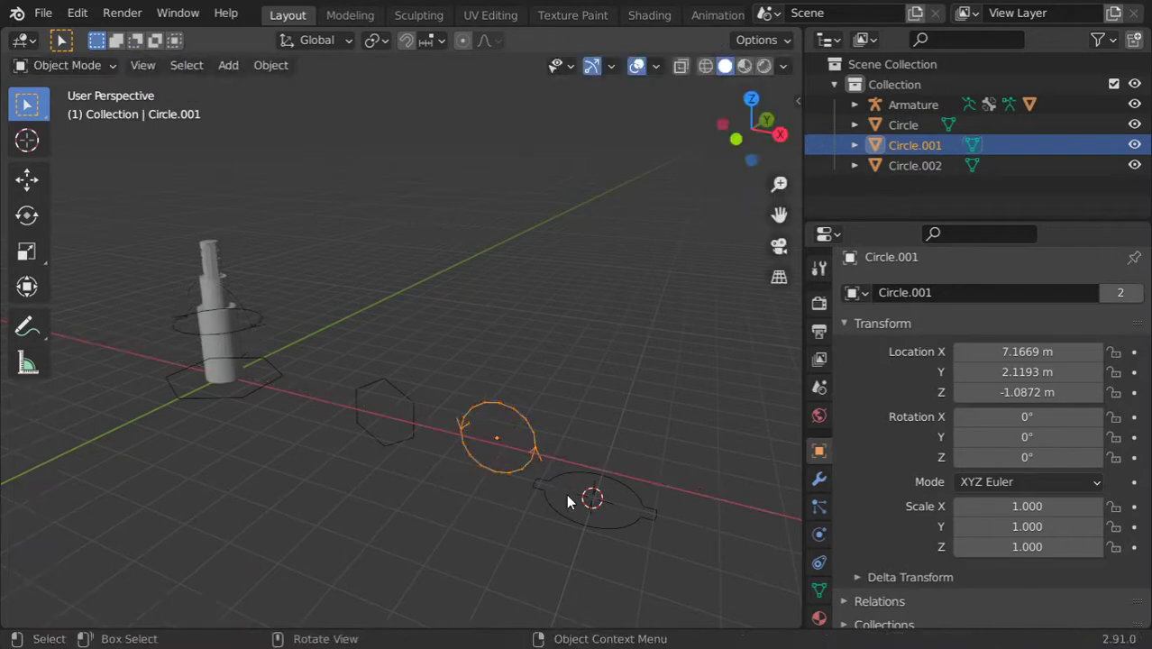
click(570, 474)
key(Tab)
text(rx90)
key(Return)
key(Tab)
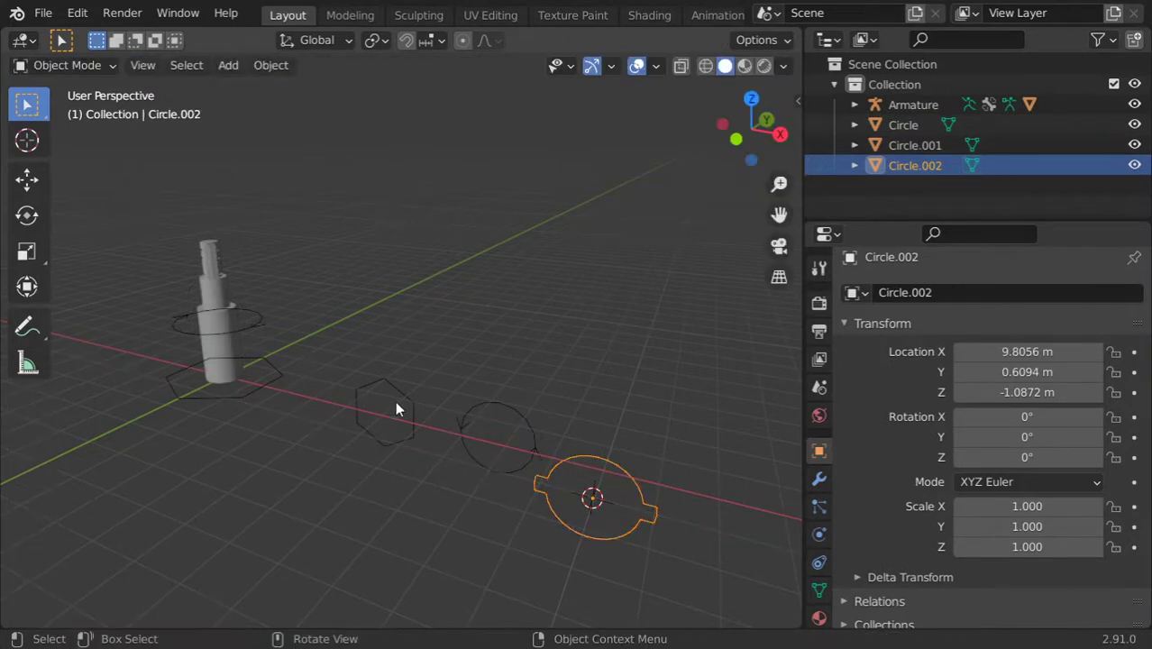
- Shrink the hexagon's vertices to about 0.6 size and Circle.001 slightly
click(375, 399)
key(s)
key(Escape)
key(Tab)
key(s)
click(487, 428)
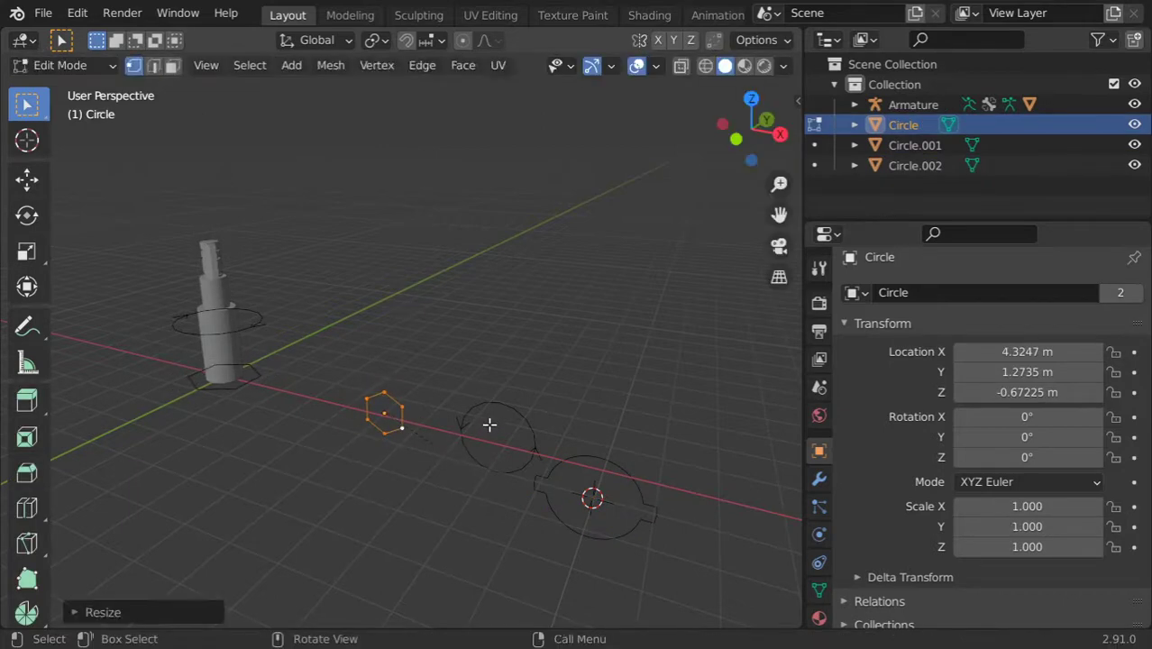
key(Tab)
click(490, 398)
key(Tab)
key(s)
click(581, 464)
key(Tab)
- In Pose Mode, give the top bone the Circle.002 custom shape at scale 0.9
click(215, 264)
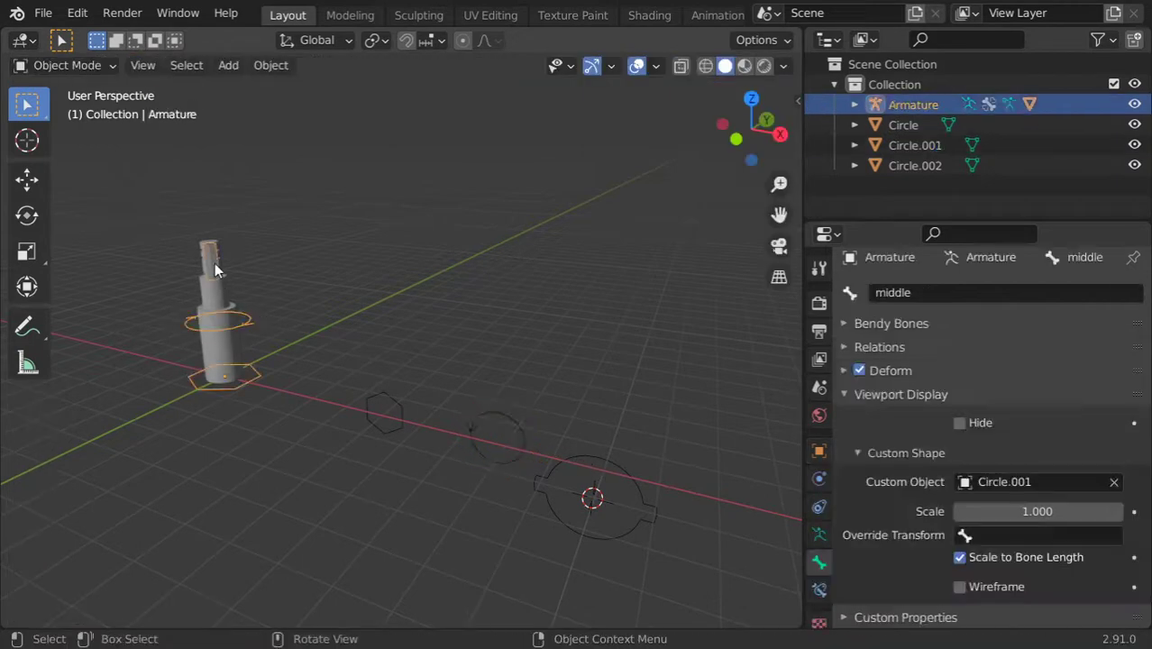
click(88, 68)
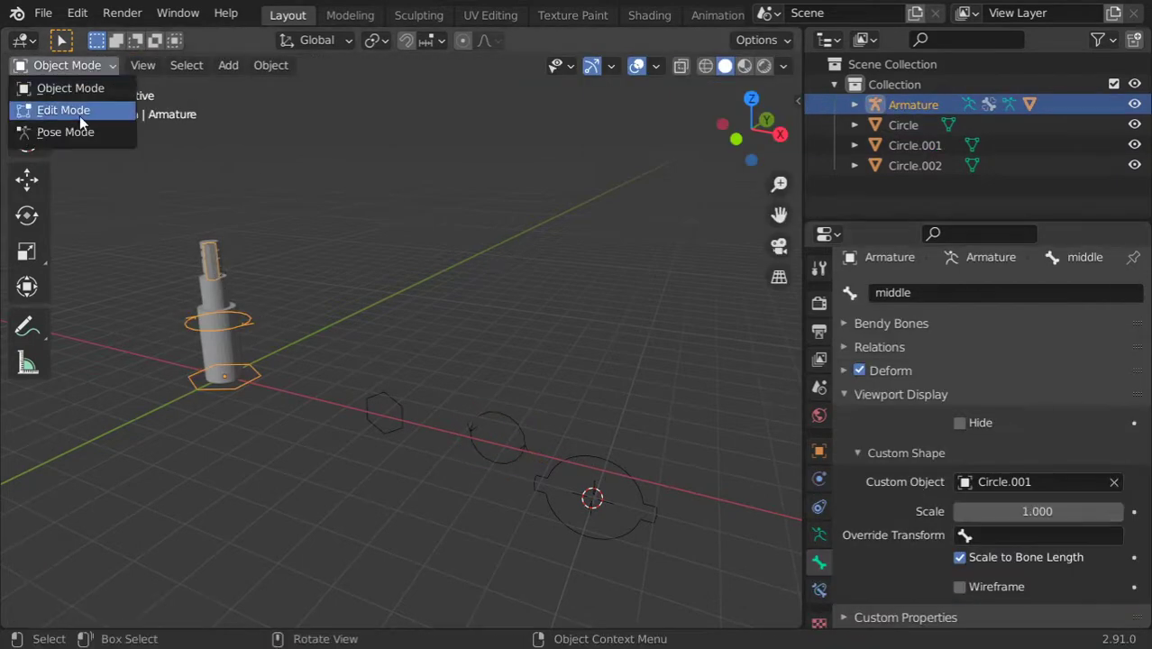
click(68, 130)
scroll(842, 545, down, 5)
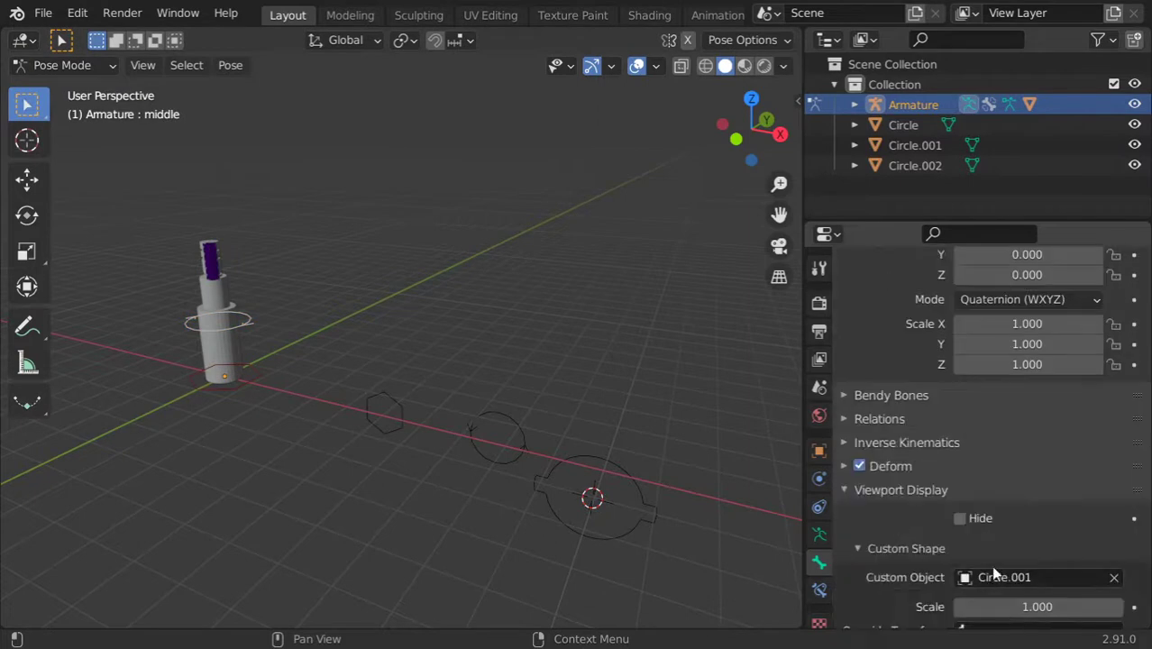
scroll(992, 579, down, 3)
click(219, 271)
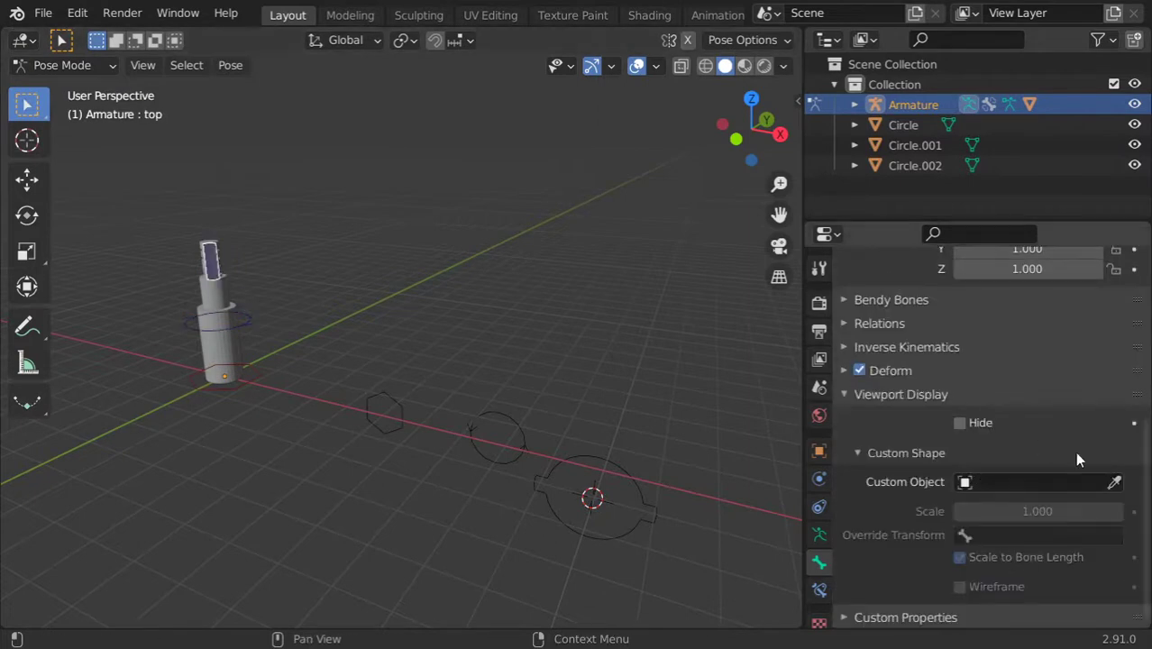
click(1028, 481)
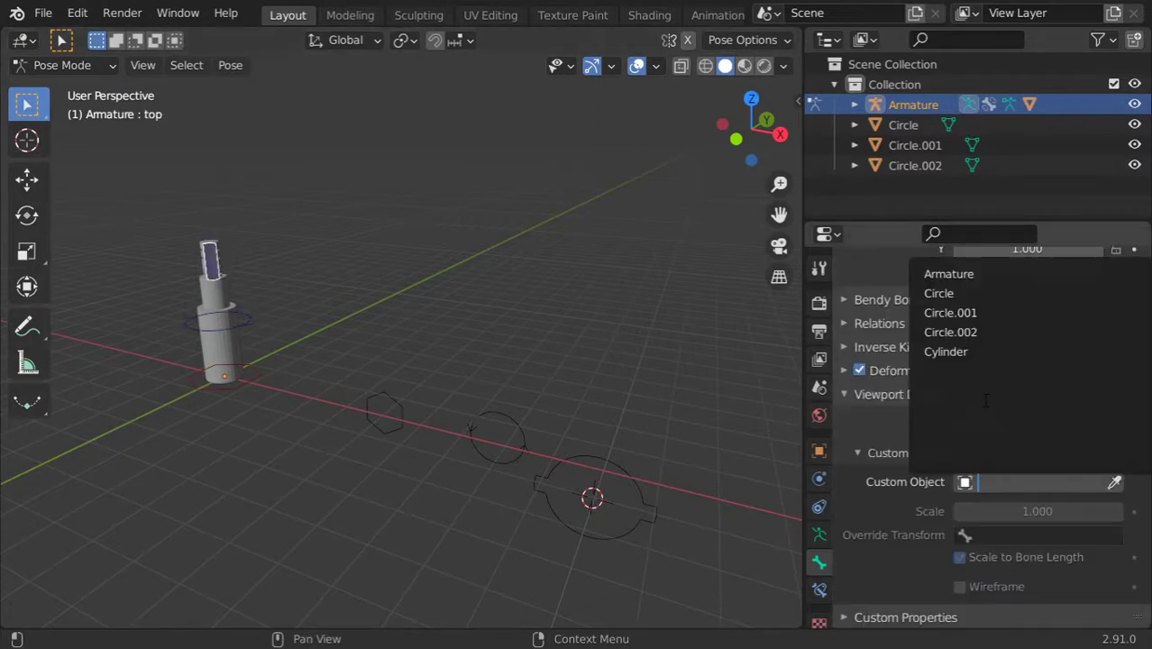
click(964, 332)
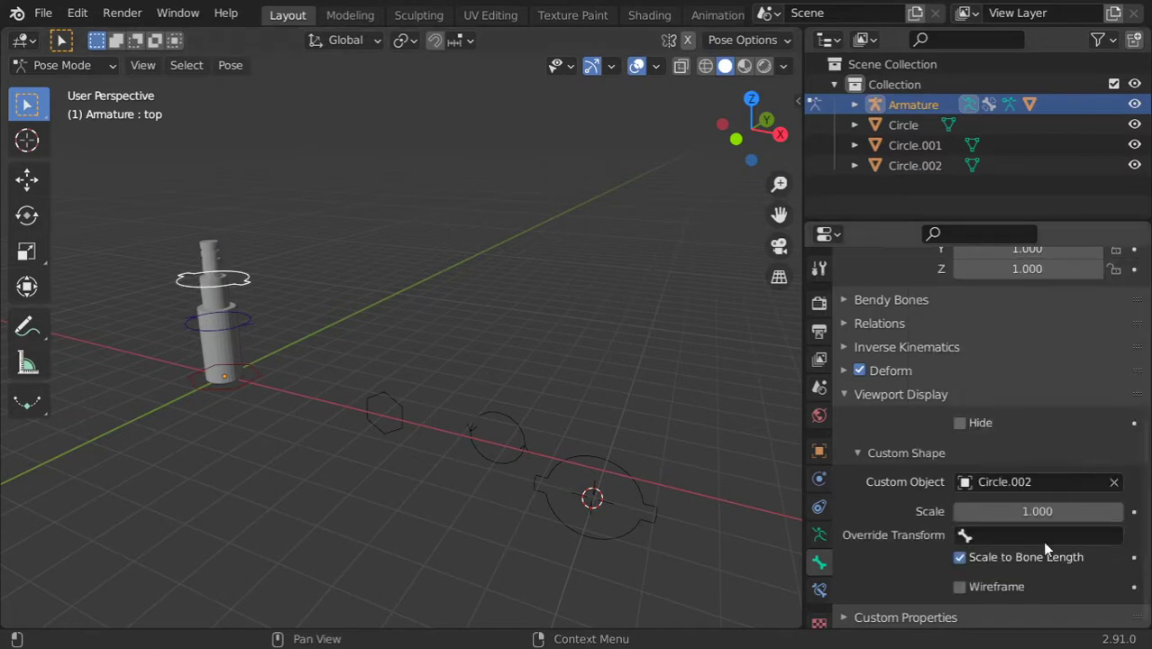
drag(1036, 511, 1000, 511)
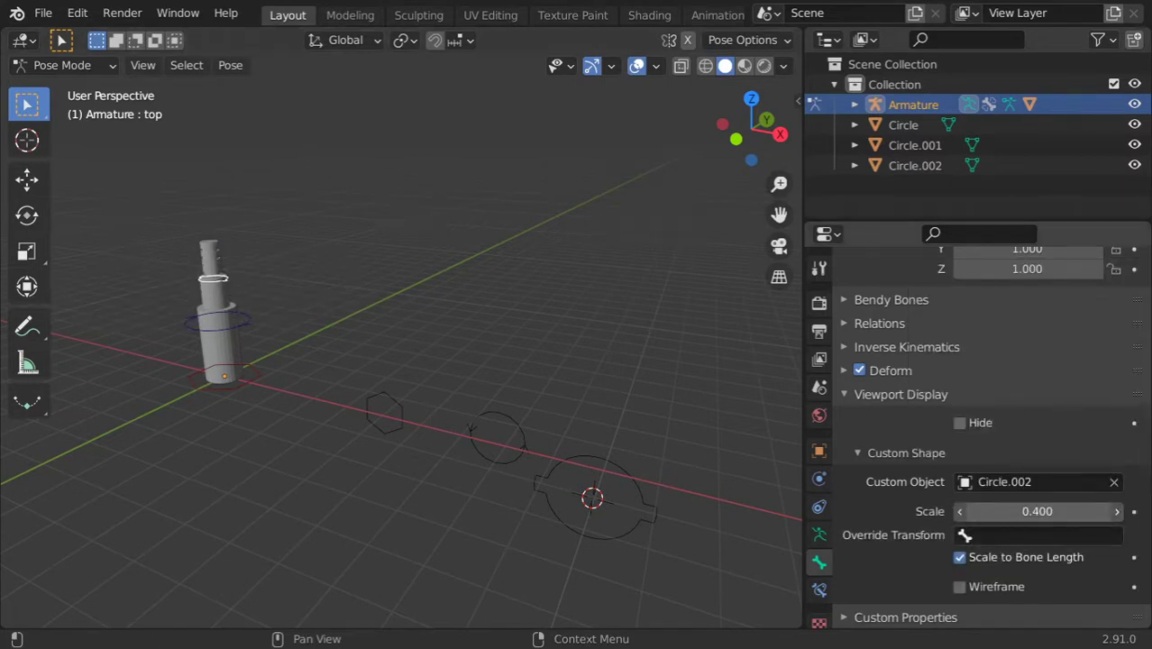
- Orbit around the cylinder and select each bone in turn to check their shapes
mouse_move(455, 326)
middle_down()
mouse_move(439, 364)
mouse_move(496, 342)
middle_up()
mouse_move(536, 373)
middle_down()
mouse_move(521, 346)
mouse_move(489, 335)
middle_up()
click(477, 399)
click(483, 351)
click(483, 404)
click(479, 468)
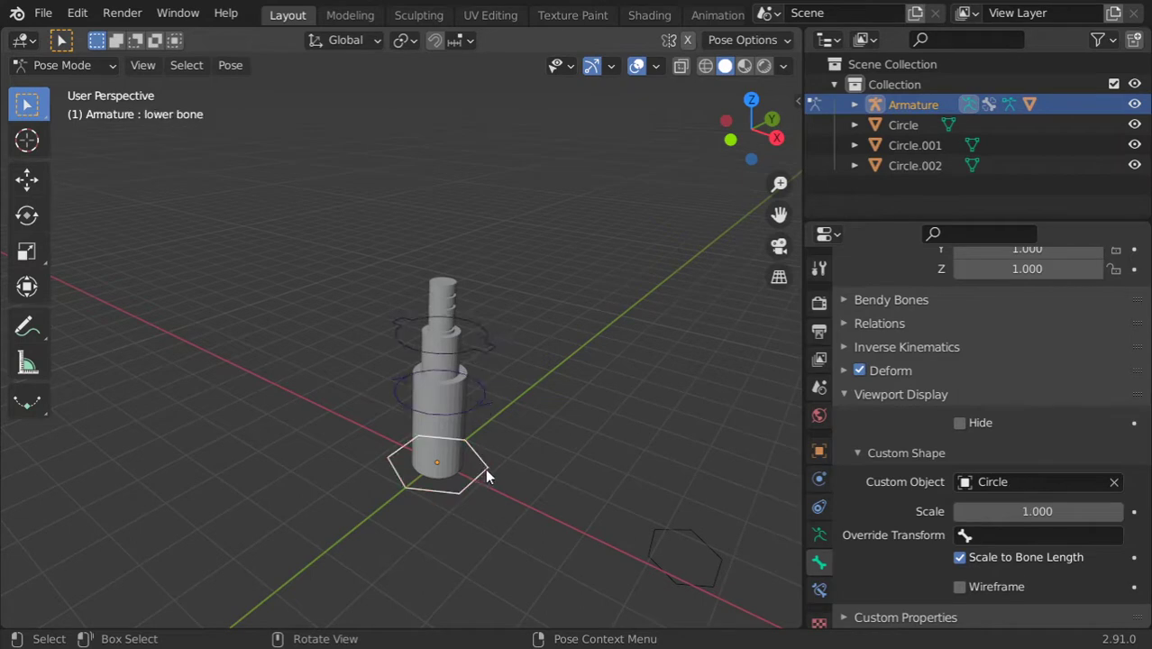
click(478, 403)
click(489, 342)
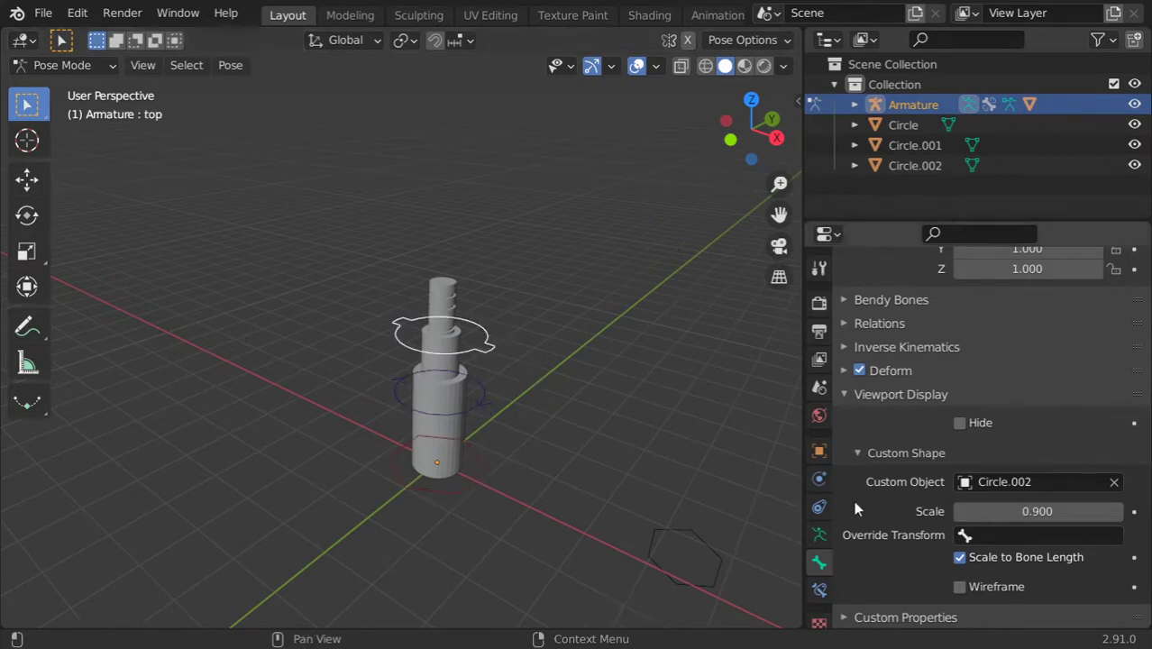
click(819, 534)
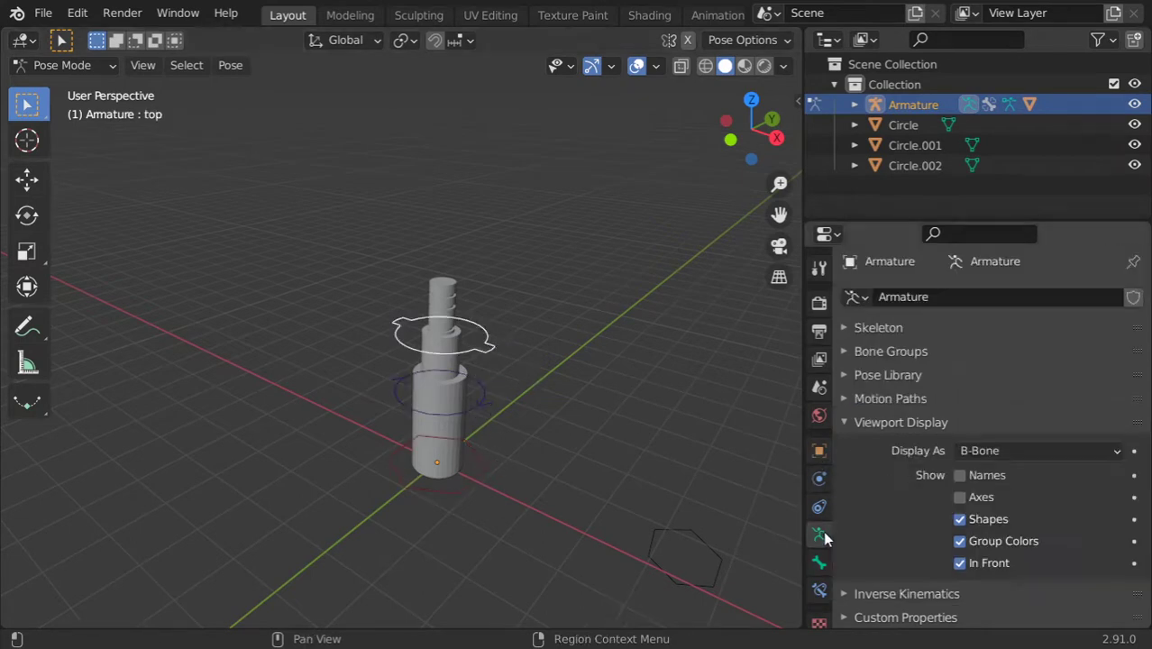
- Select the 'top' bone group and give it the yellow 09 - Theme Color Set
click(881, 353)
click(901, 406)
click(888, 385)
click(887, 407)
click(884, 425)
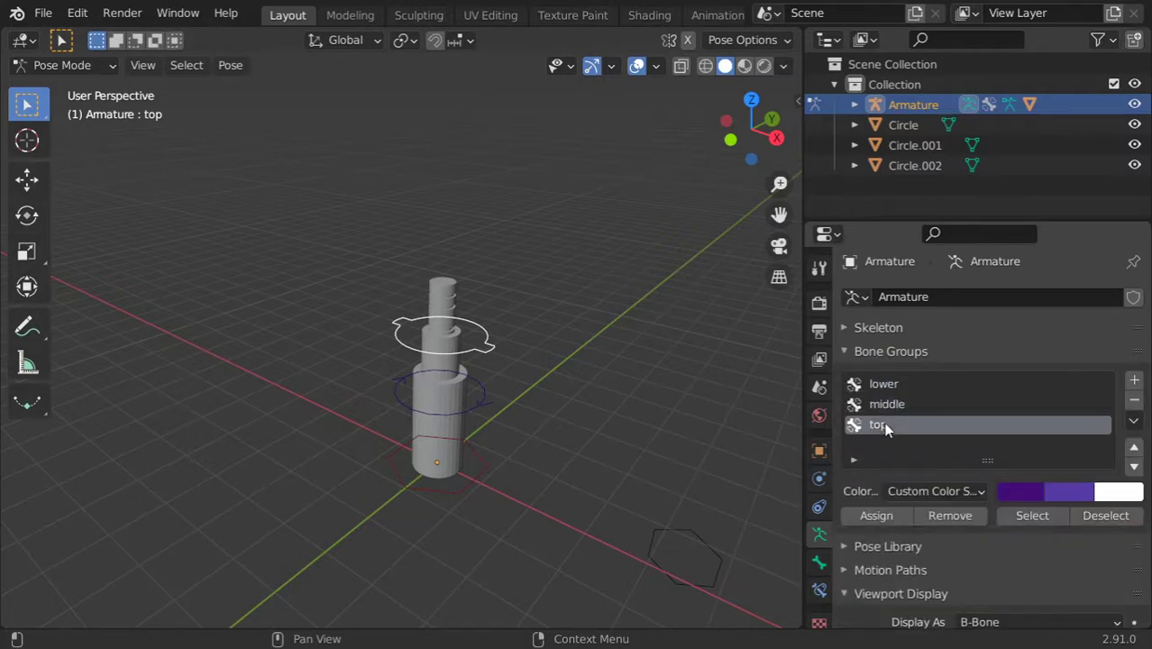
click(951, 492)
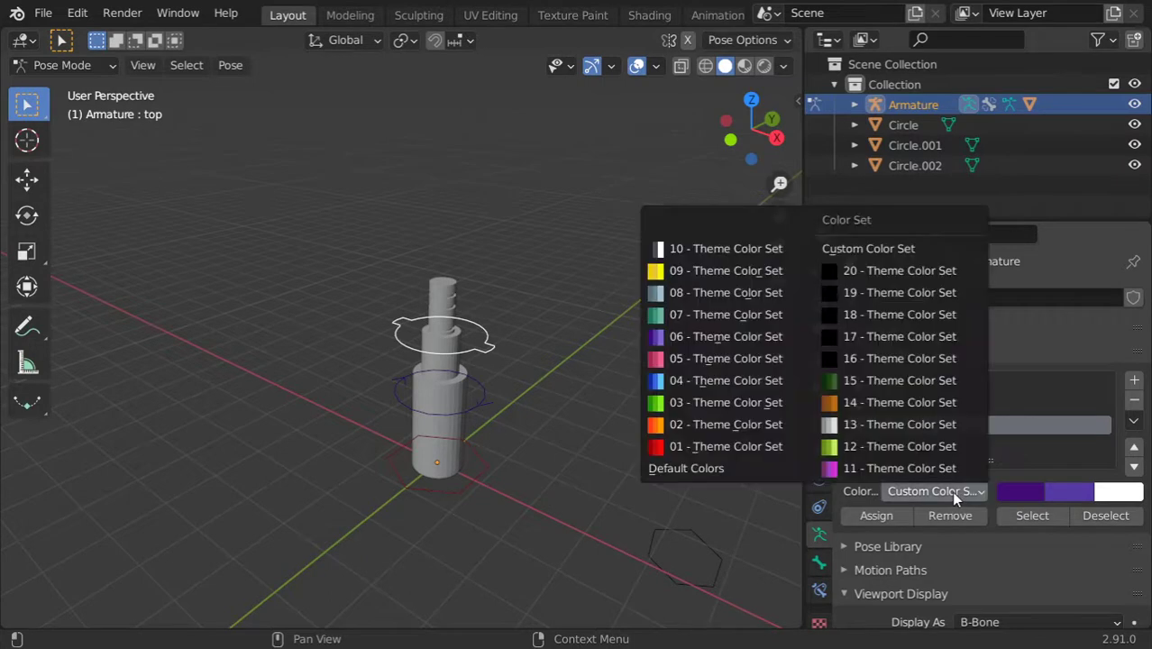
click(726, 270)
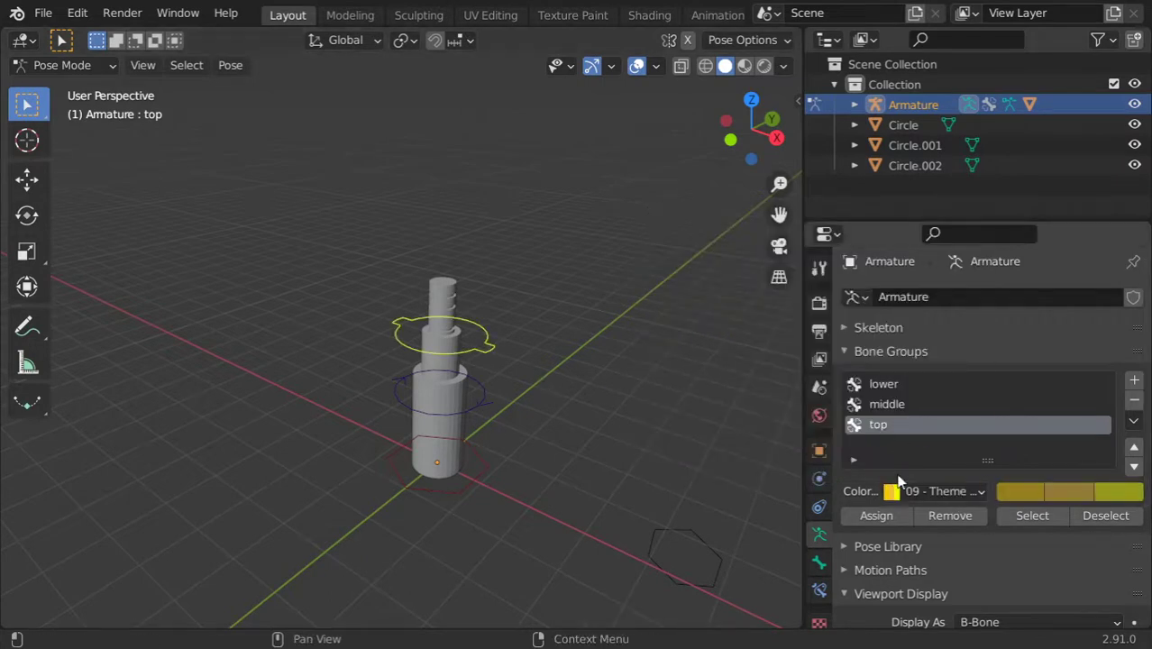
- Switch the top group to Custom Color Set and lower the third swatch's saturation
click(946, 491)
click(867, 248)
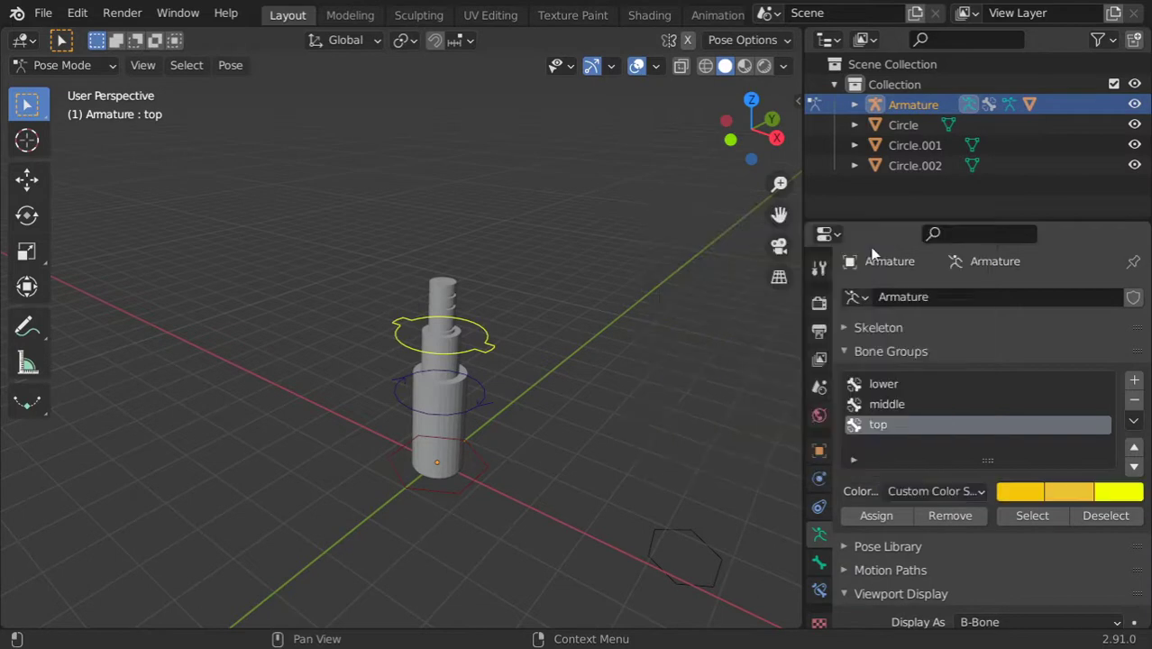
click(1101, 491)
click(1036, 421)
key(Return)
drag(1080, 446, 967, 448)
click(1018, 459)
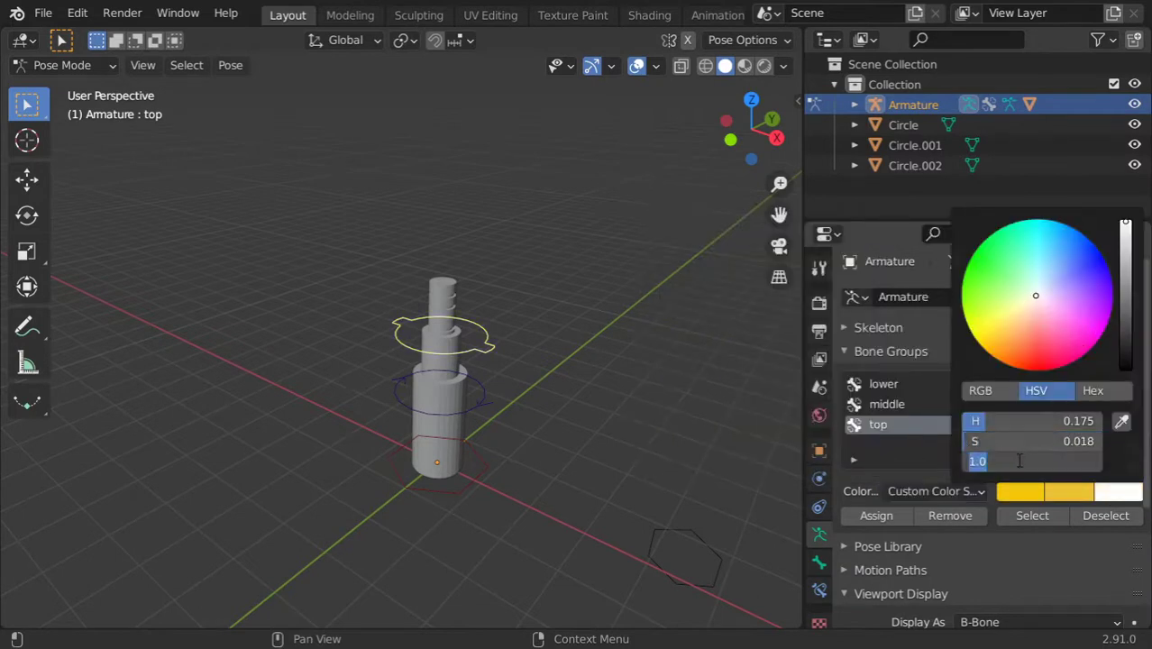
key(Escape)
key(Escape)
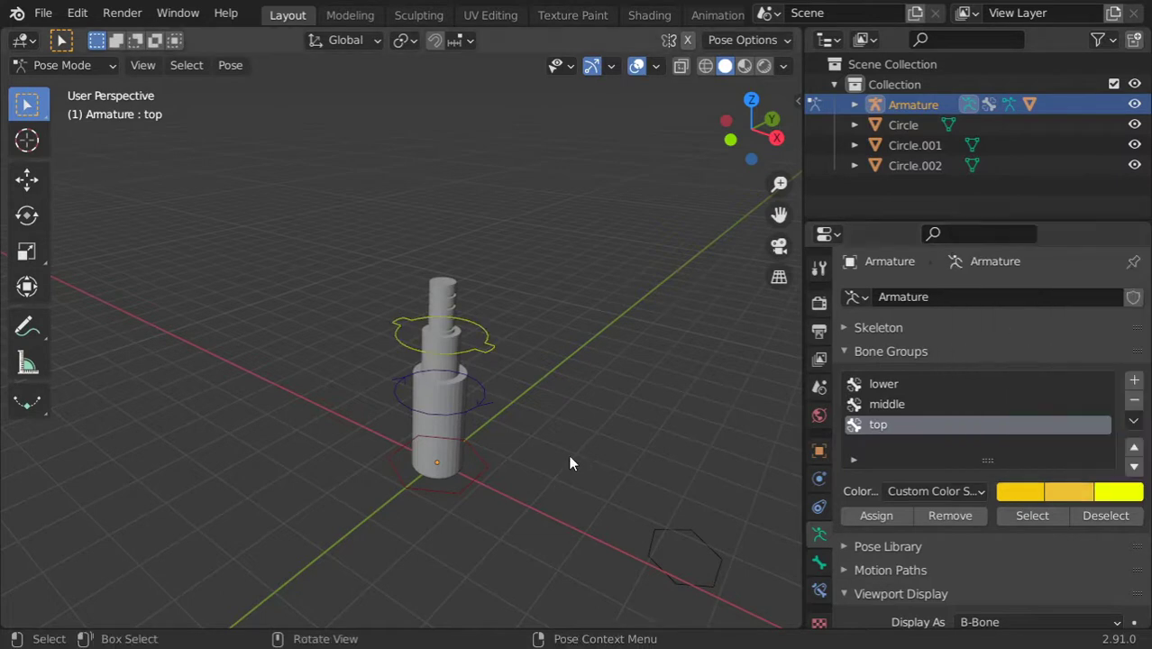
- Test a Z-axis rotation on the middle bone, then cancel it
click(484, 399)
click(483, 453)
click(478, 400)
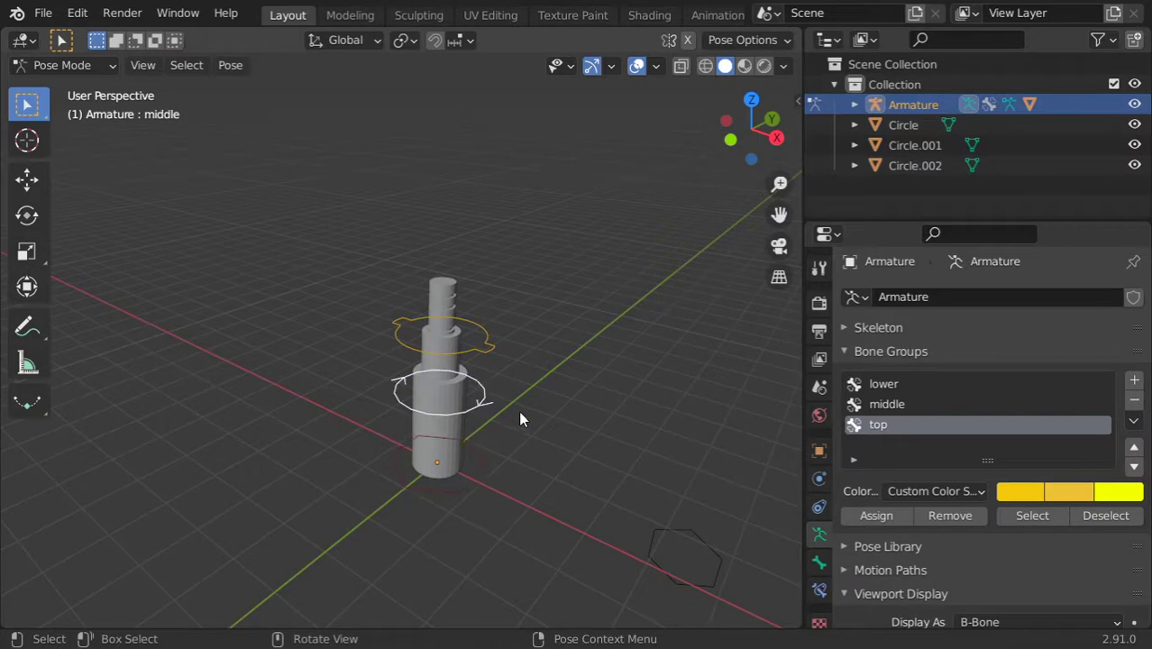
key(r)
key(z)
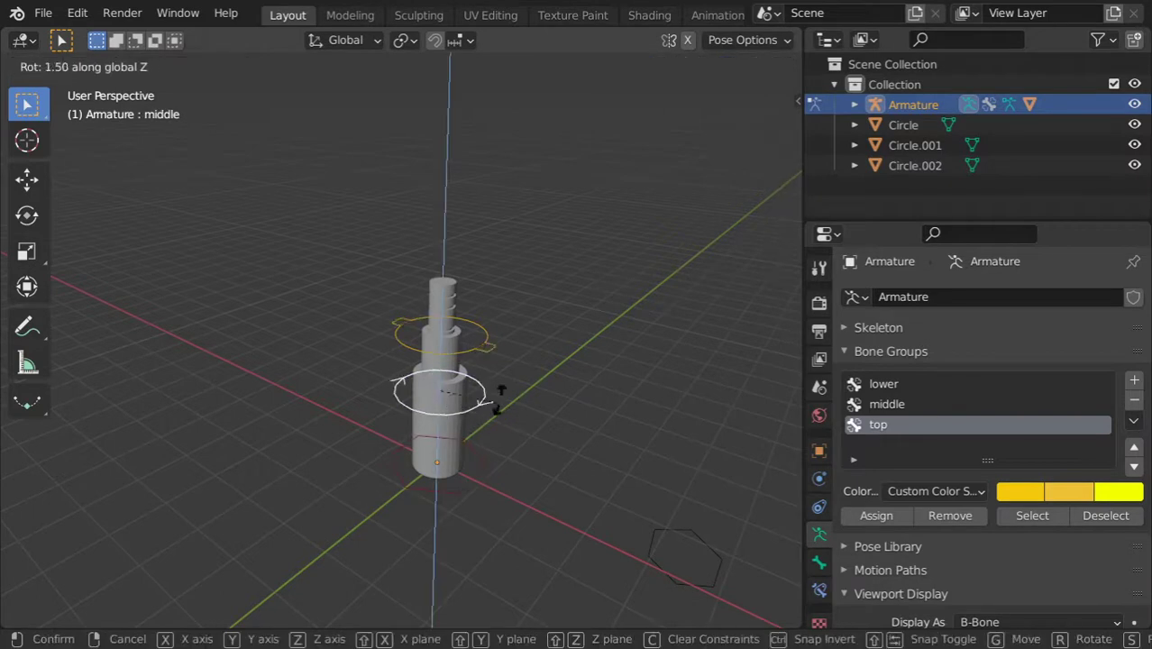
right_click(489, 420)
- Test an X-axis move and a Z-axis rotation on the lower bone, cancelling both
click(482, 467)
key(g)
key(x)
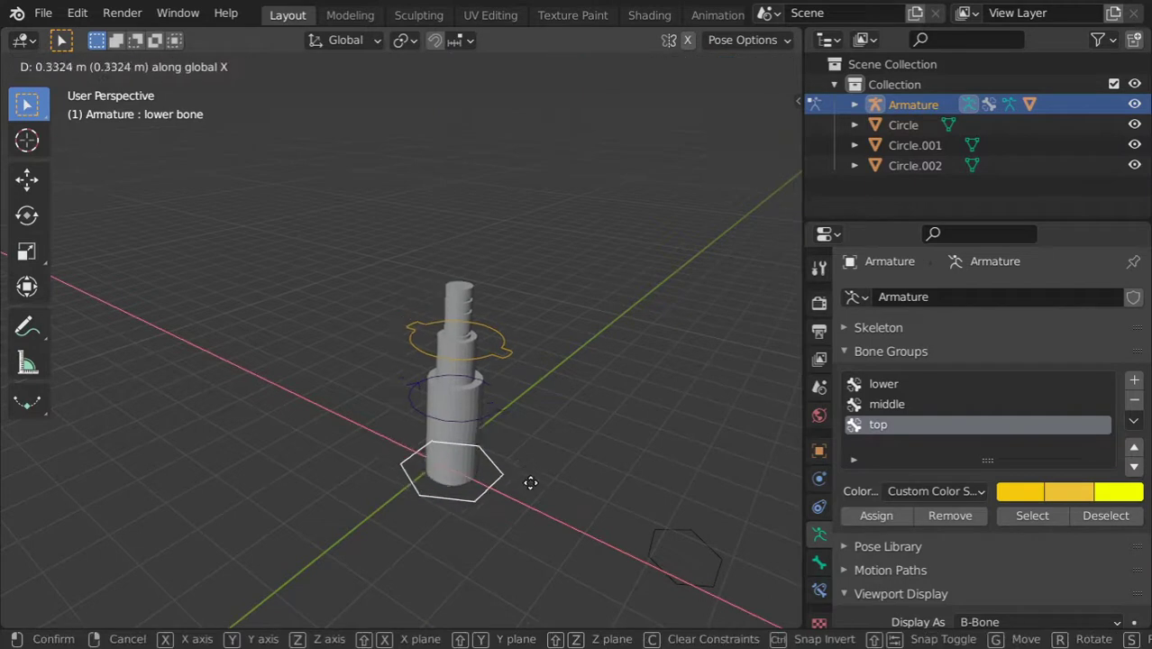
right_click(530, 477)
key(r)
key(z)
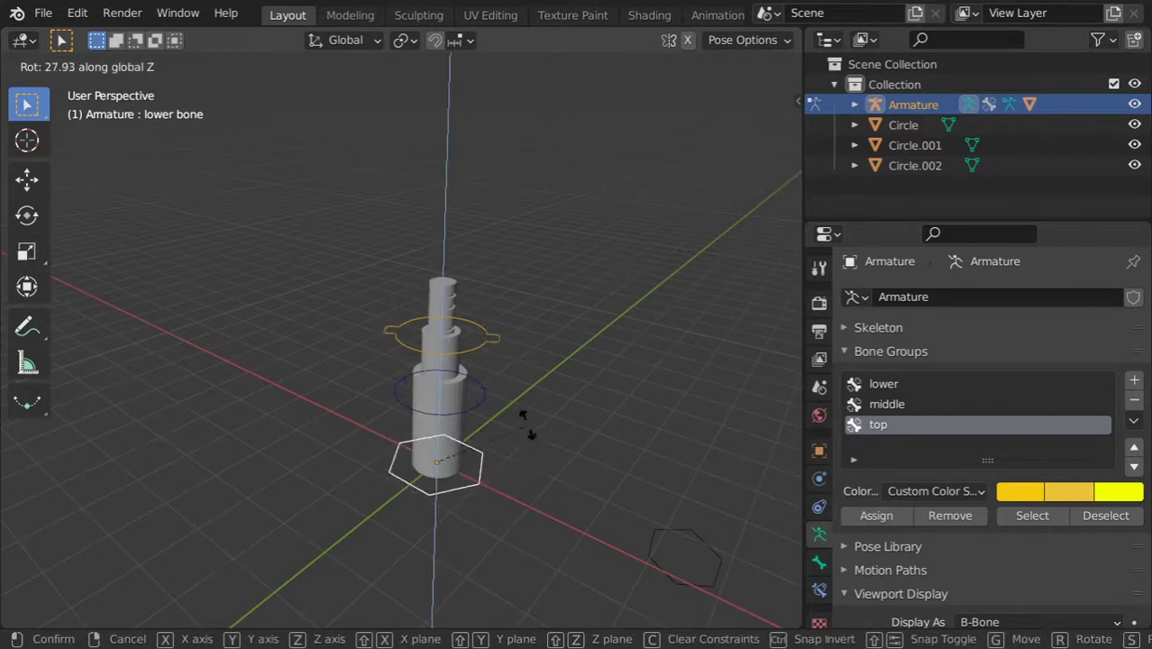
right_click(494, 510)
- Test Y-axis and X-axis rotations on the lower bone, cancelling both
key(r)
key(y)
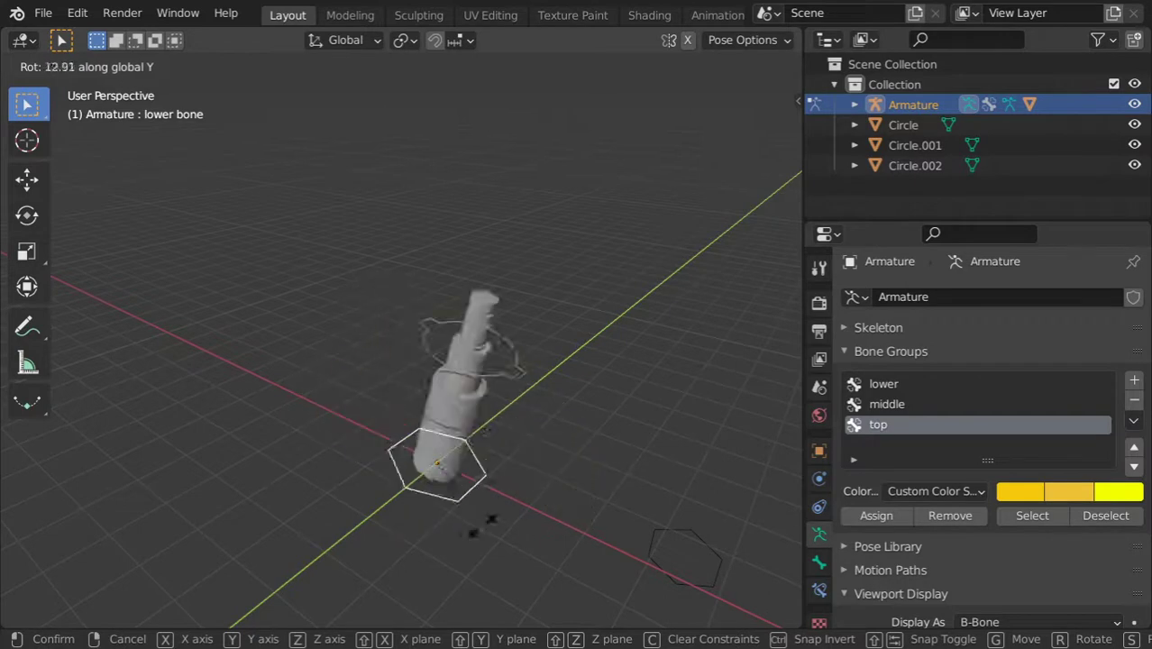
right_click(508, 490)
key(r)
key(x)
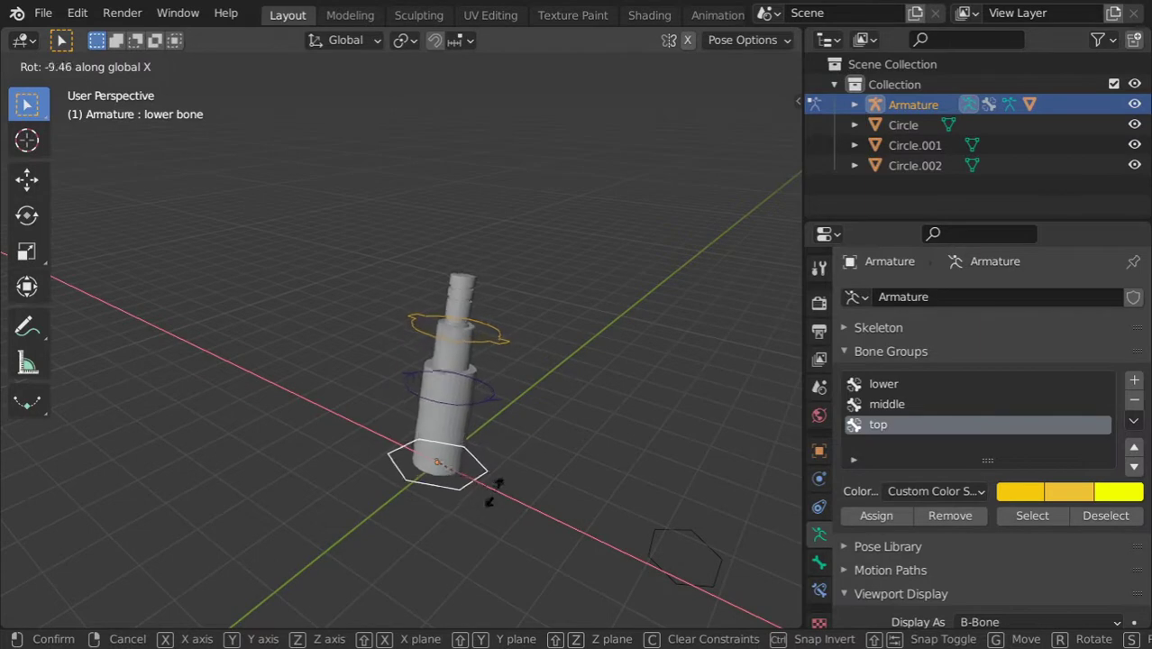
right_click(494, 484)
- Tilt the middle and top bones about the X axis and inspect the bent cylinder
click(510, 414)
key(r)
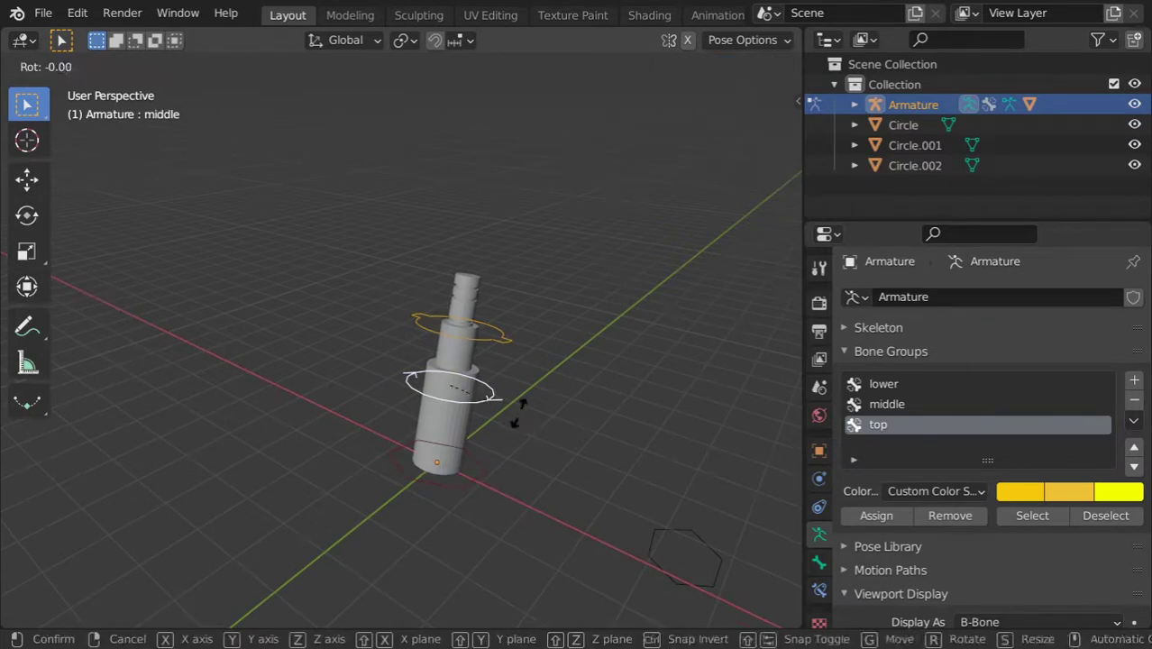
key(x)
click(520, 394)
click(491, 343)
key(r)
key(x)
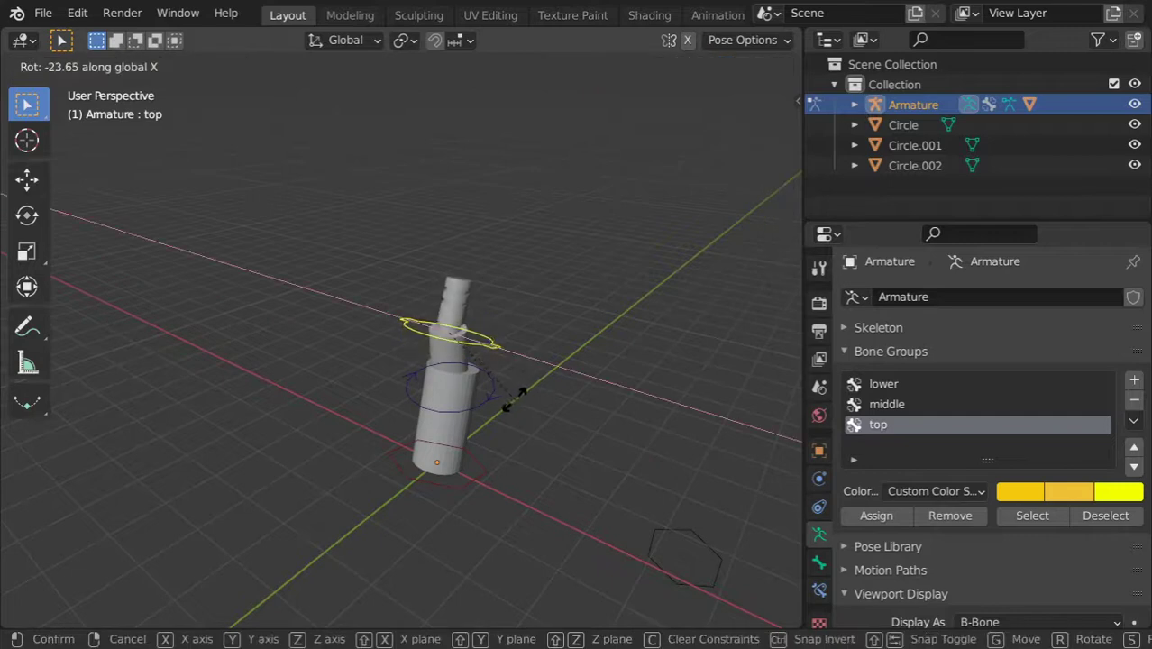
click(512, 394)
mouse_move(512, 394)
middle_down()
mouse_move(501, 402)
mouse_move(430, 372)
middle_up()
scroll(466, 407, up, 3)
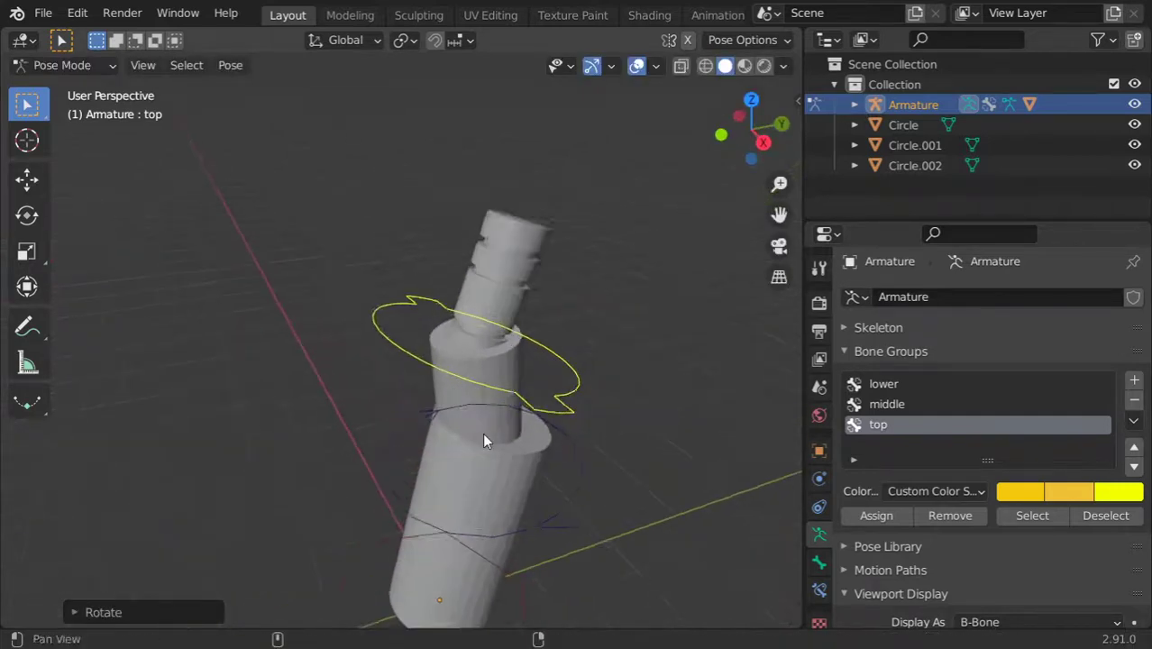